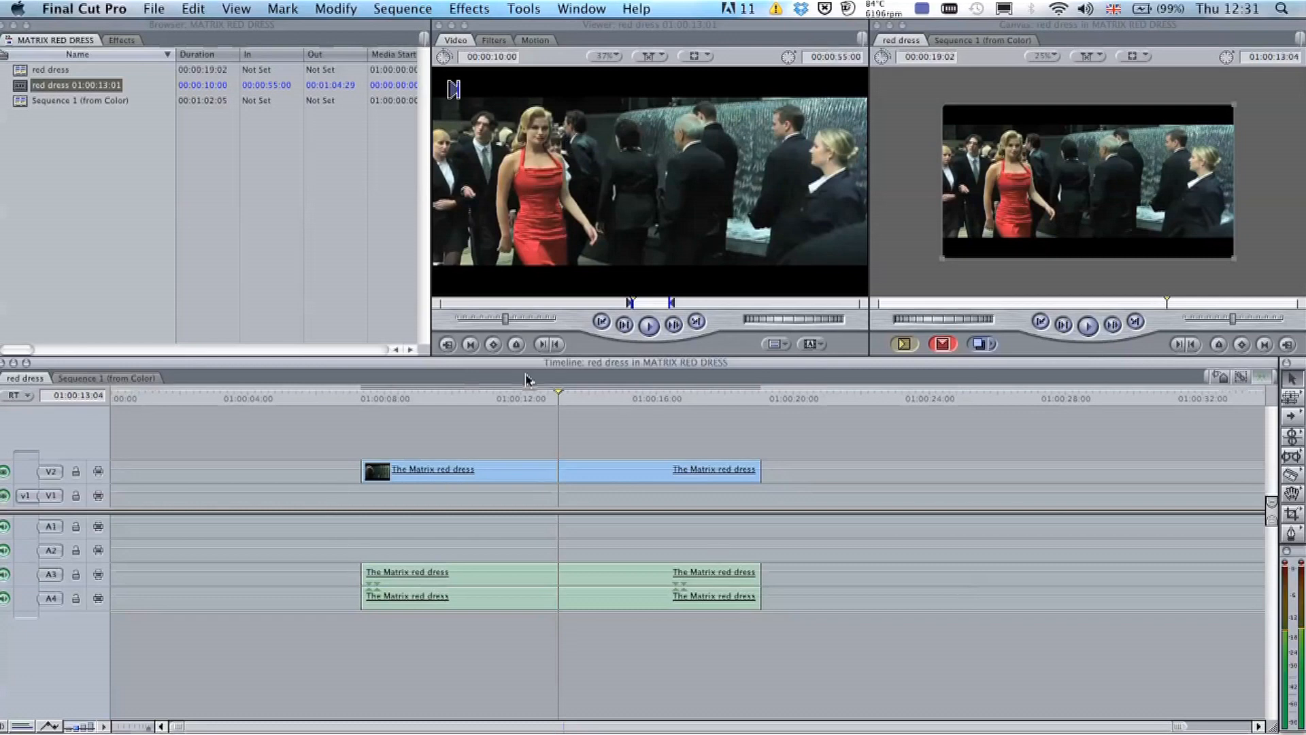
# Play the red dress clip from its start and park the playhead near 01:00:12:25, on the woman in the red dress.
pyautogui.moveTo(546, 395); pyautogui.dragTo(432, 399)
pyautogui.press('Up')
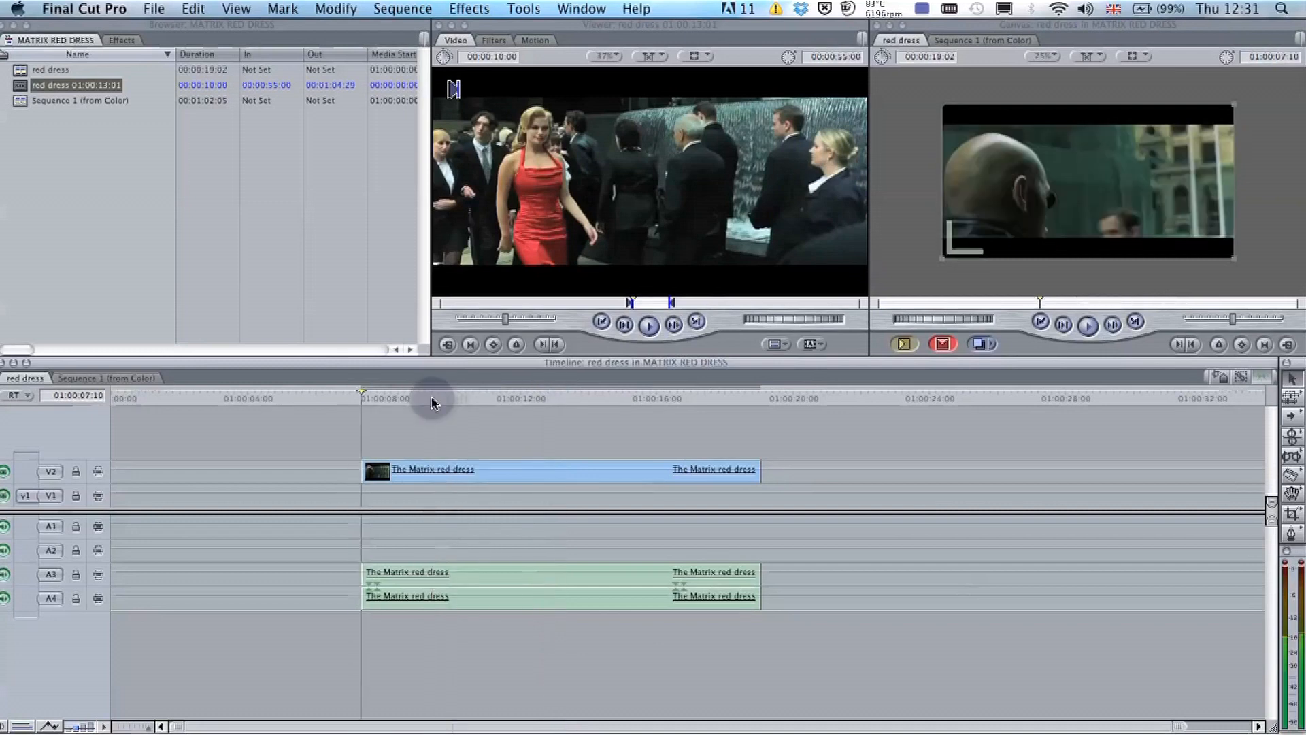
pyautogui.press('space')
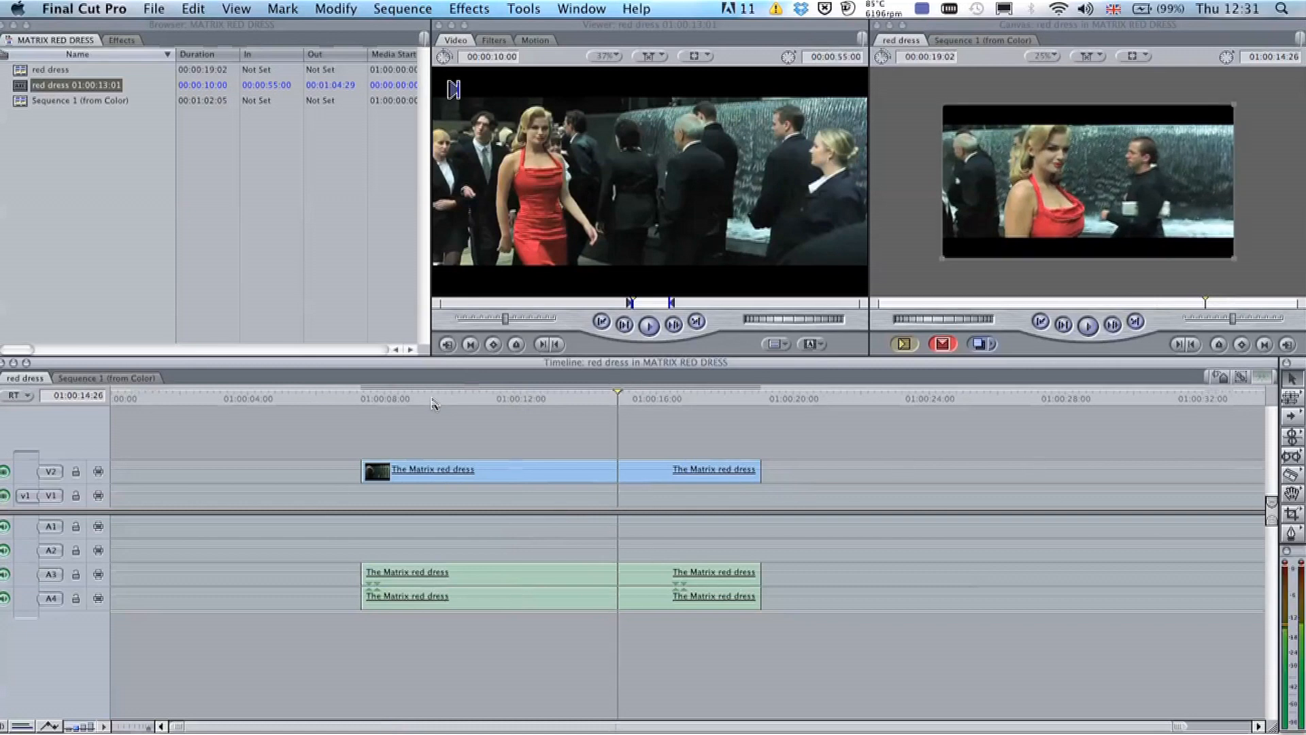
pyautogui.moveTo(561, 400); pyautogui.dragTo(548, 401)
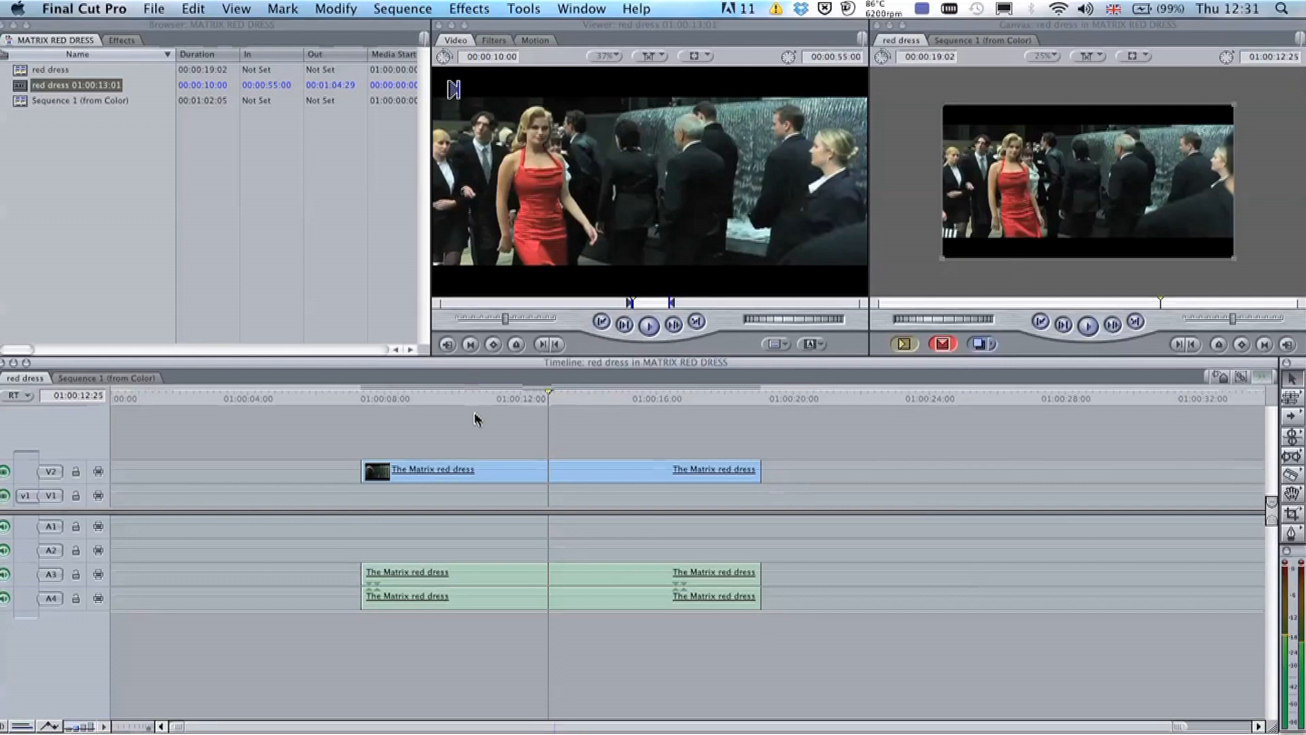
# Send the red dress sequence to Color with the Color project name "red dress 1".
pyautogui.click(563, 426)
pyautogui.click(154, 8)
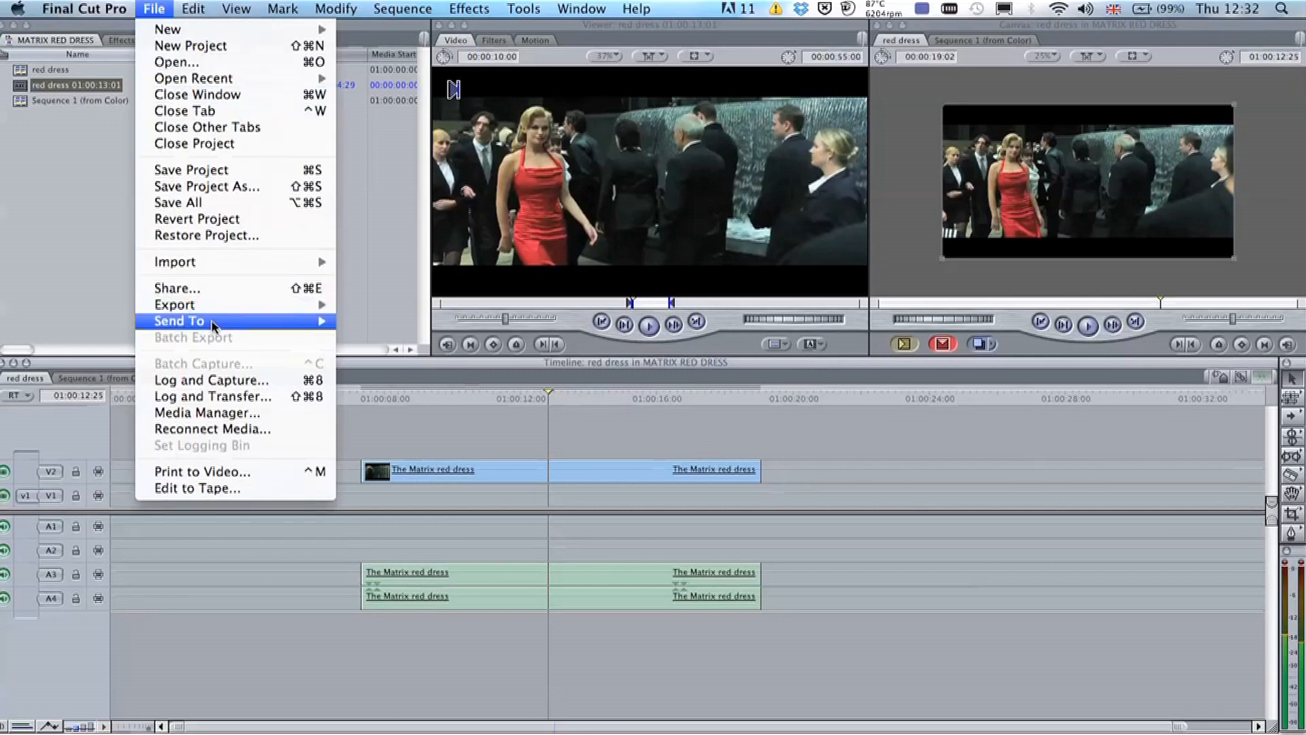
pyautogui.moveTo(213, 324)
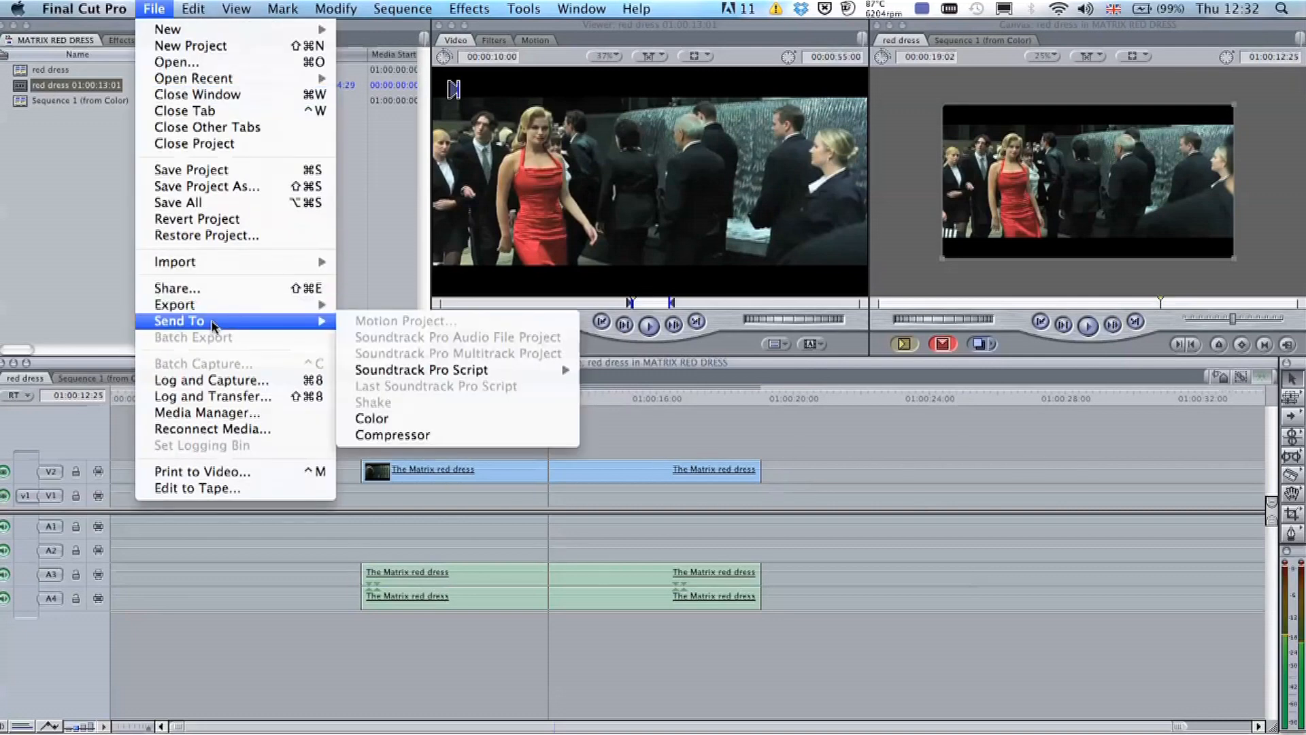
pyautogui.click(492, 420)
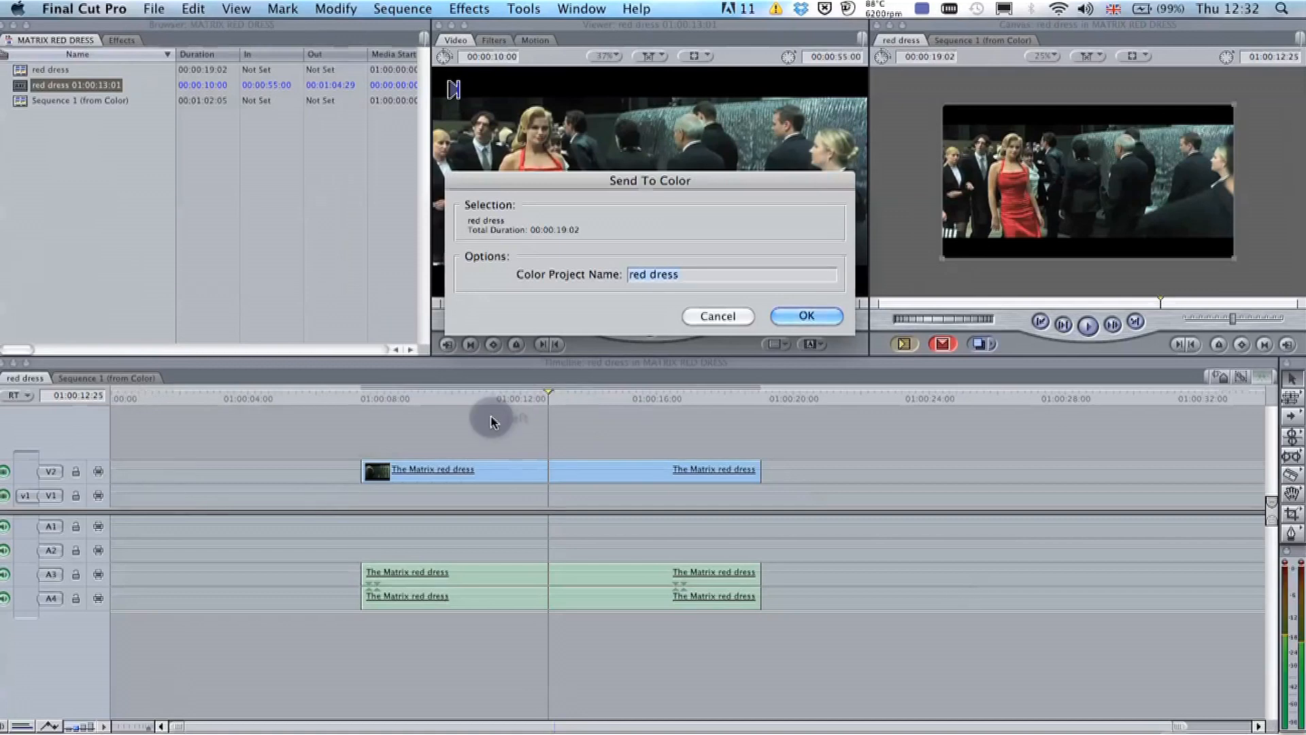
pyautogui.click(701, 280)
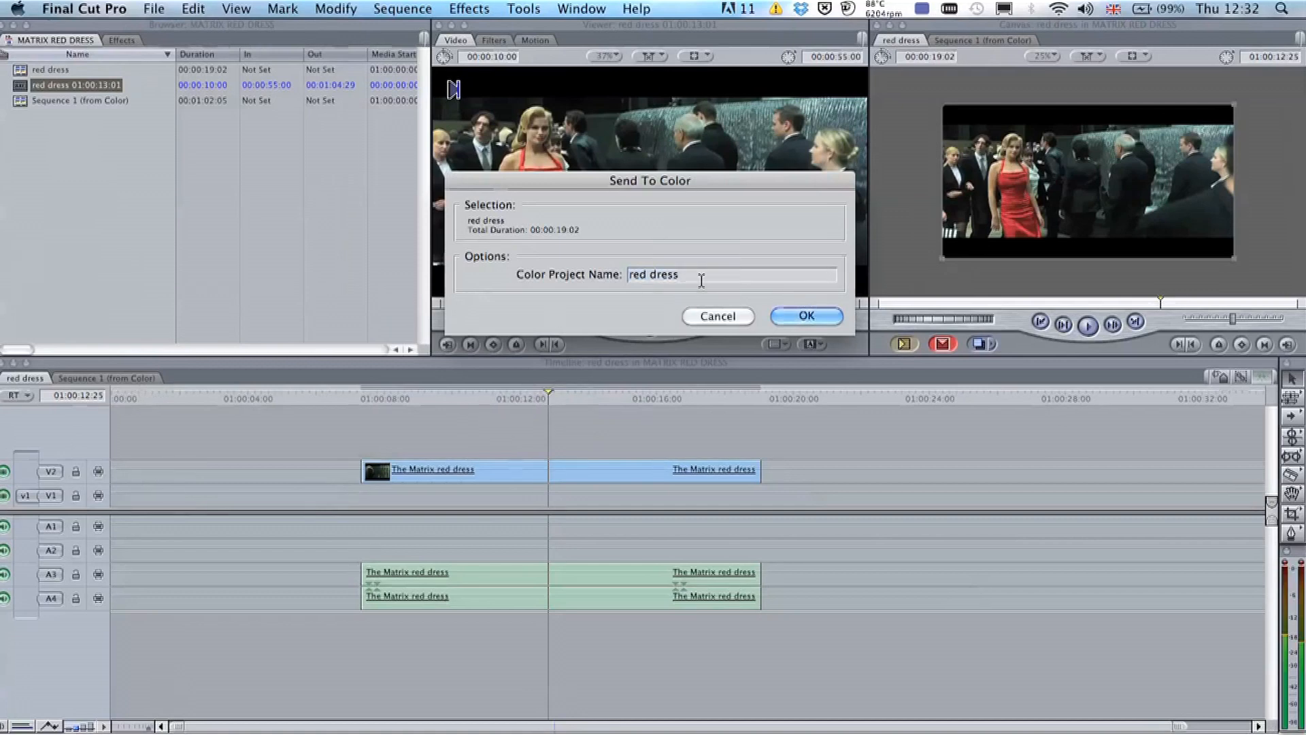
pyautogui.write('1')
pyautogui.click(796, 318)
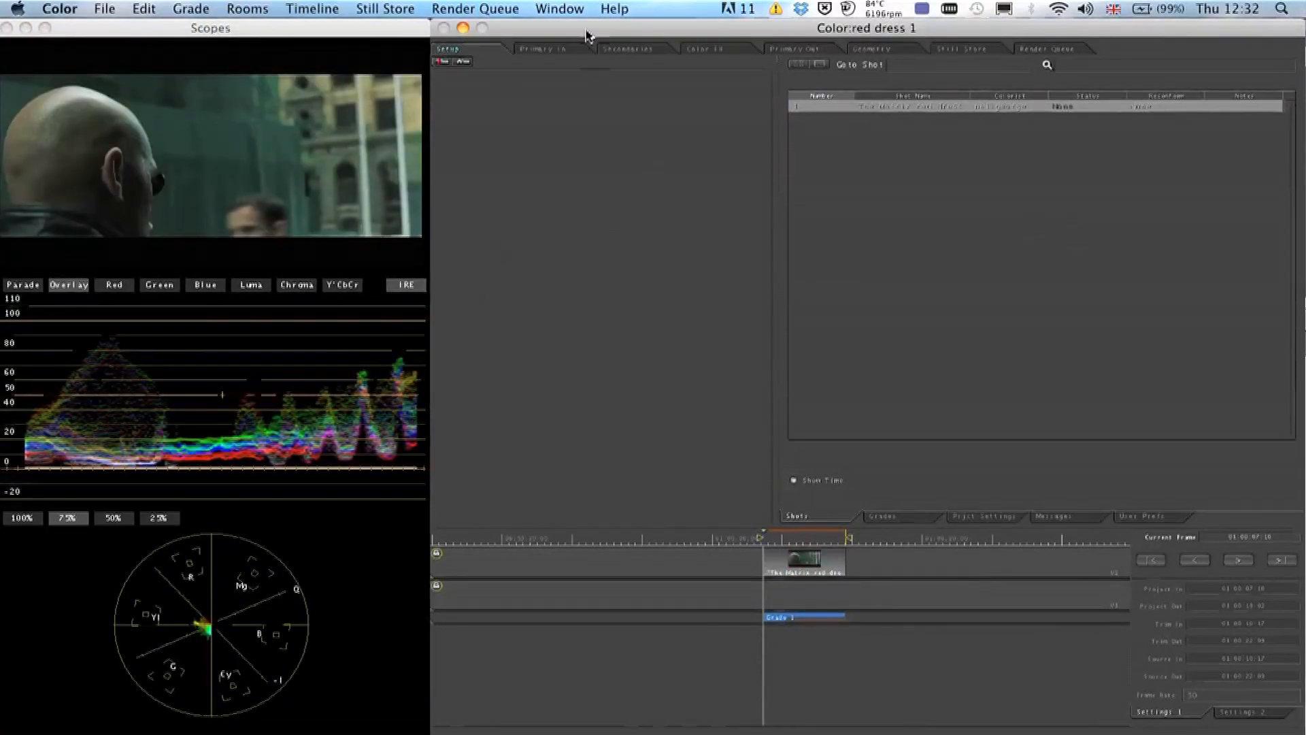
pyautogui.moveTo(586, 30)
pyautogui.mouseDown()
pyautogui.moveTo(600, 29)
pyautogui.moveTo(590, 27)
pyautogui.mouseUp()
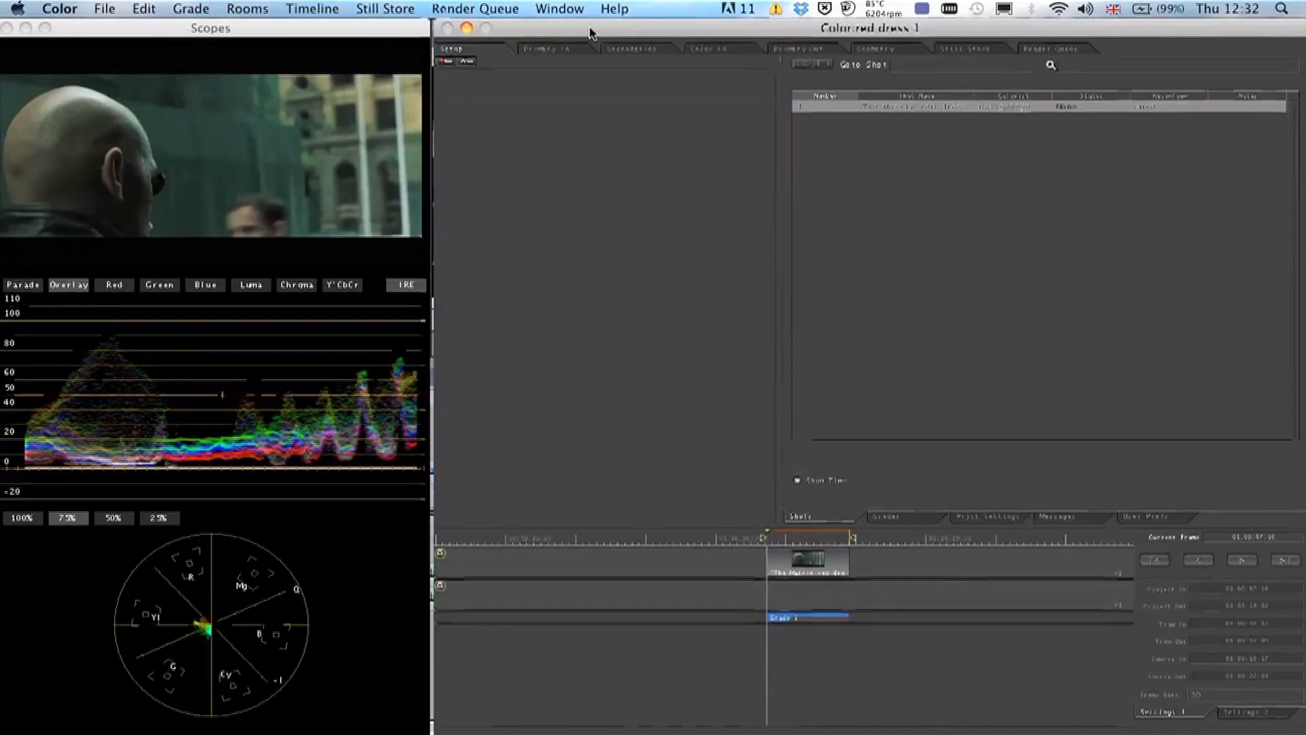
pyautogui.moveTo(337, 28); pyautogui.dragTo(332, 28)
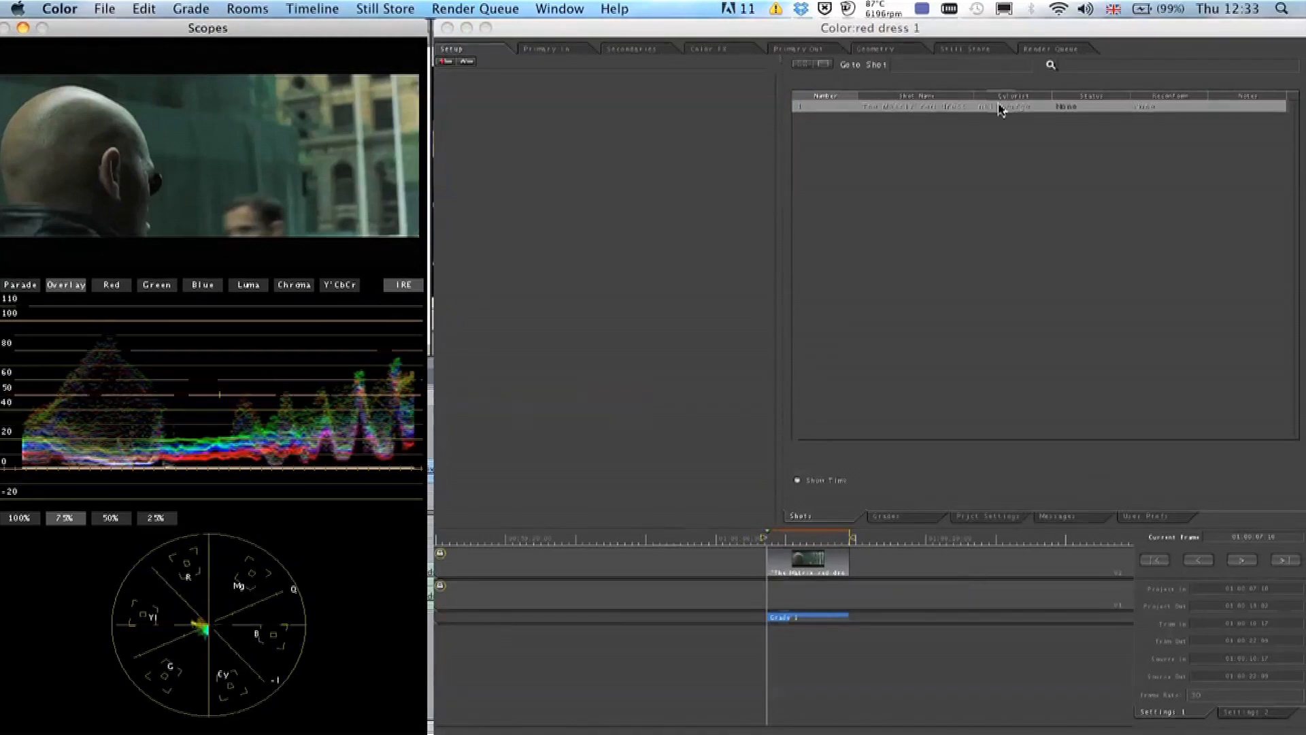
pyautogui.moveTo(969, 29); pyautogui.dragTo(966, 28)
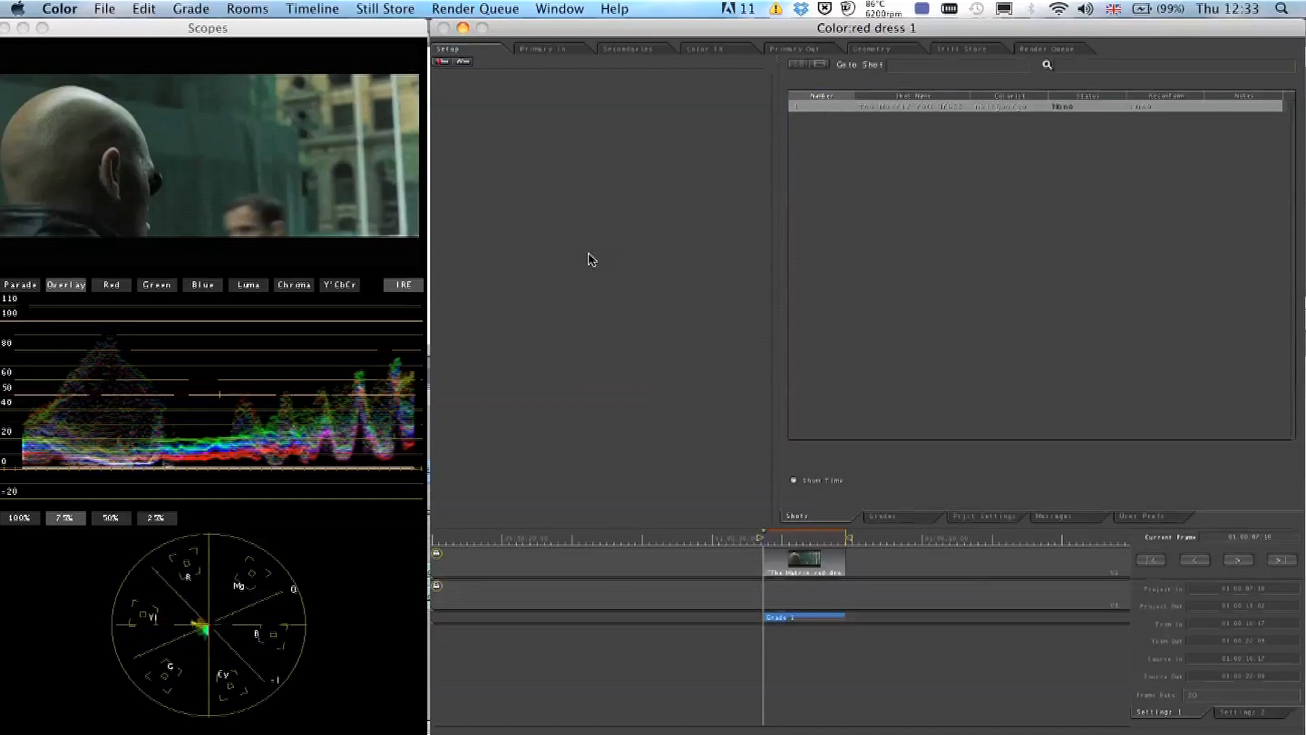
# Look through the Primary In, Secondaries, Color FX, Primary Out, Geometry, Still Store and Render Queue rooms.
pyautogui.click(552, 50)
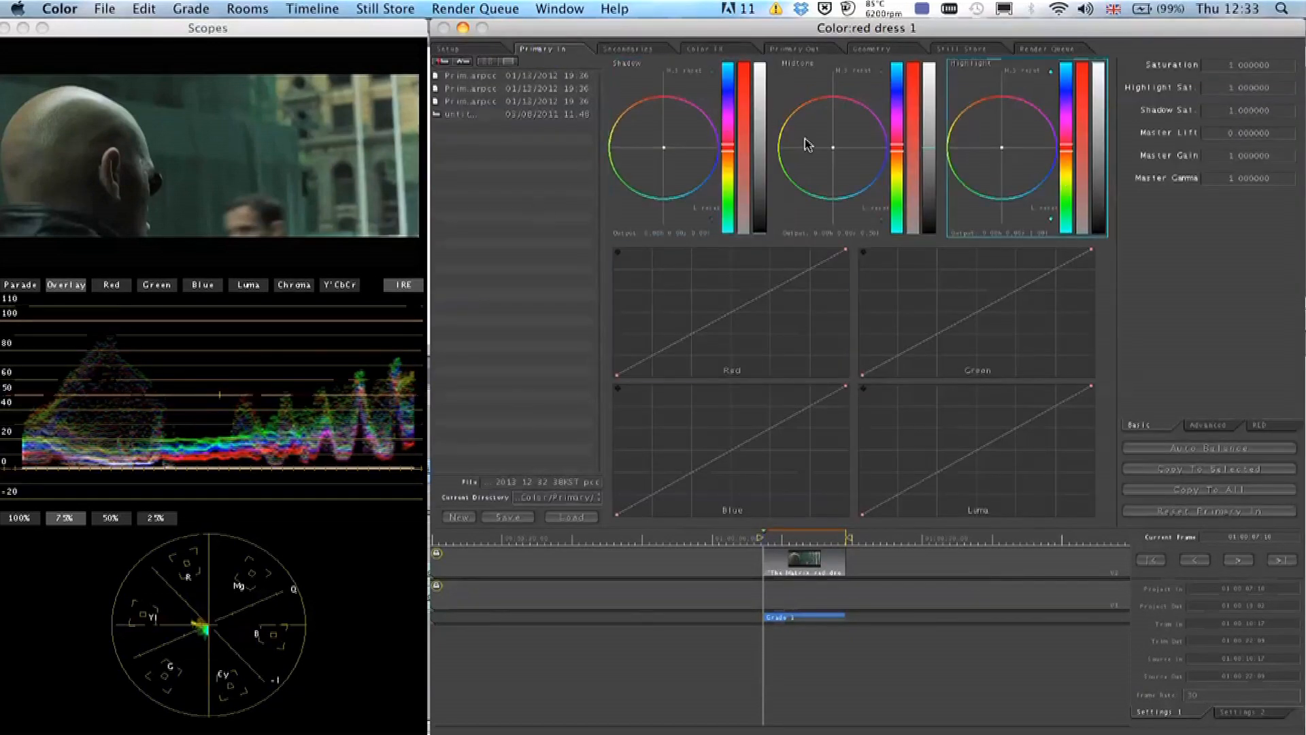
pyautogui.click(629, 49)
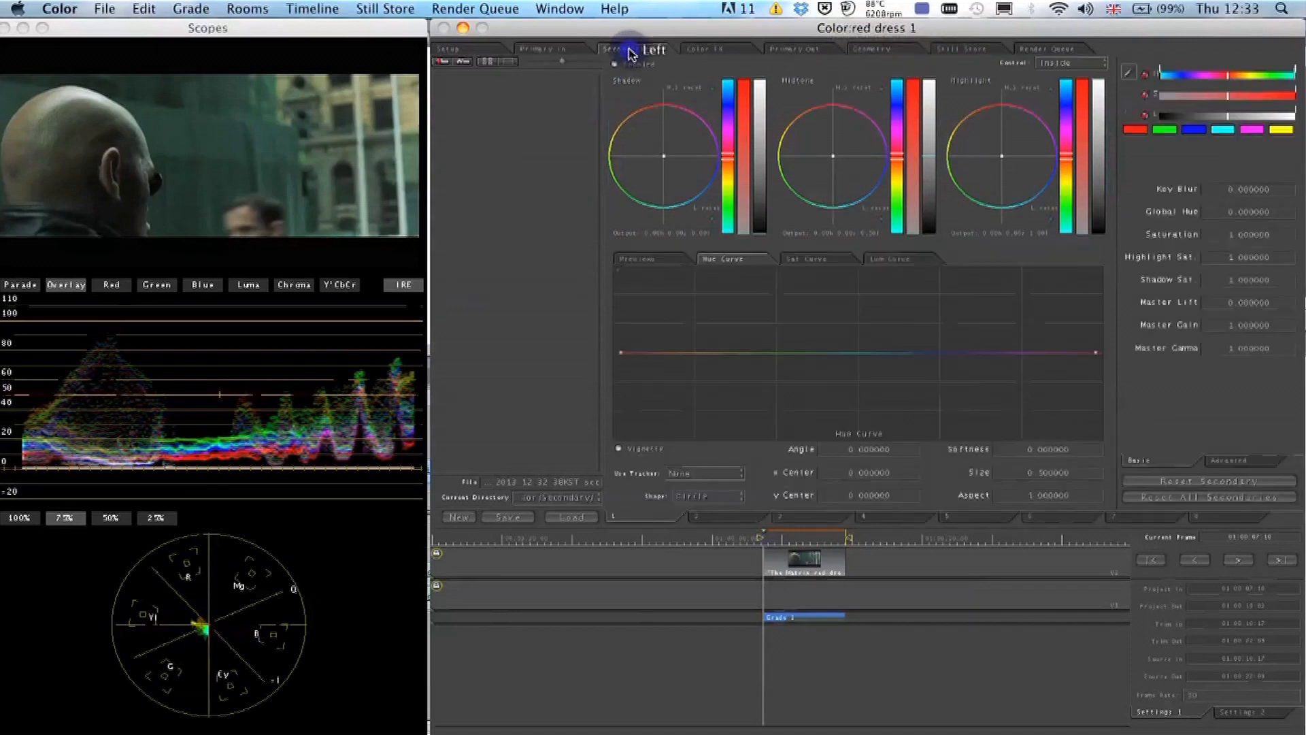
pyautogui.click(711, 51)
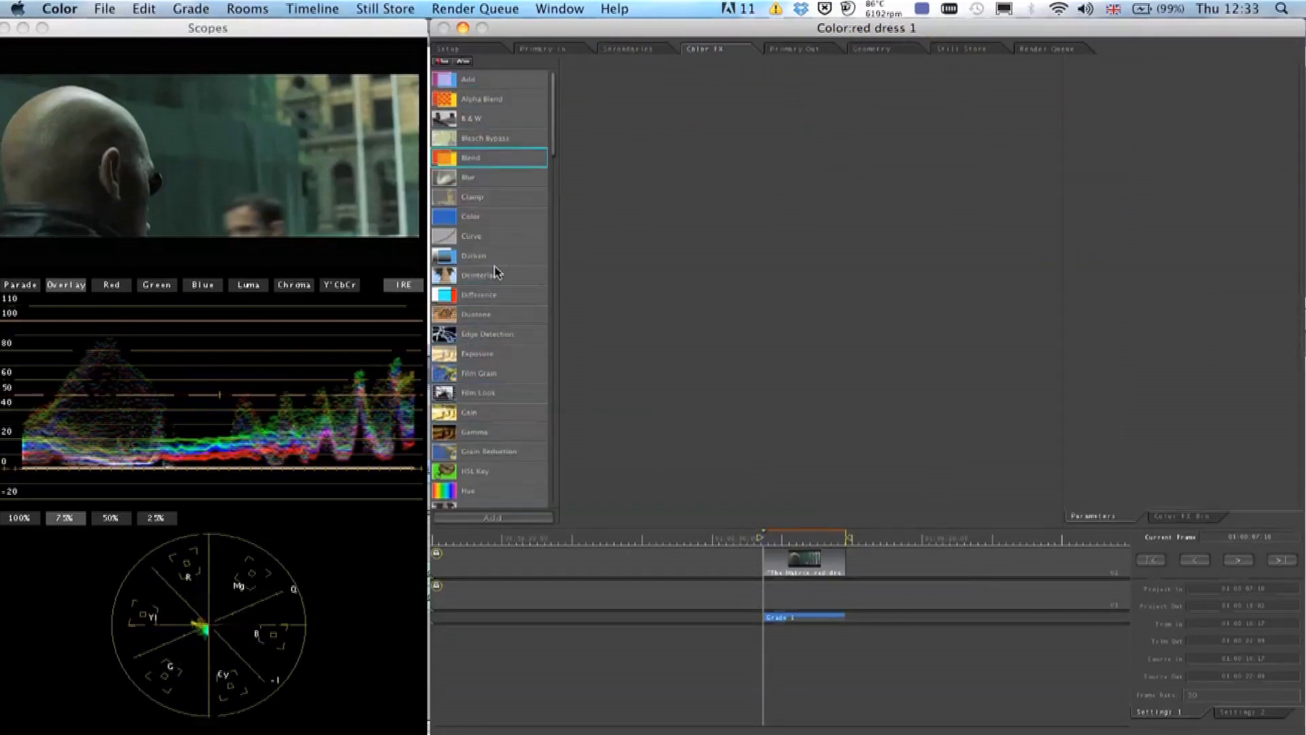
pyautogui.click(793, 50)
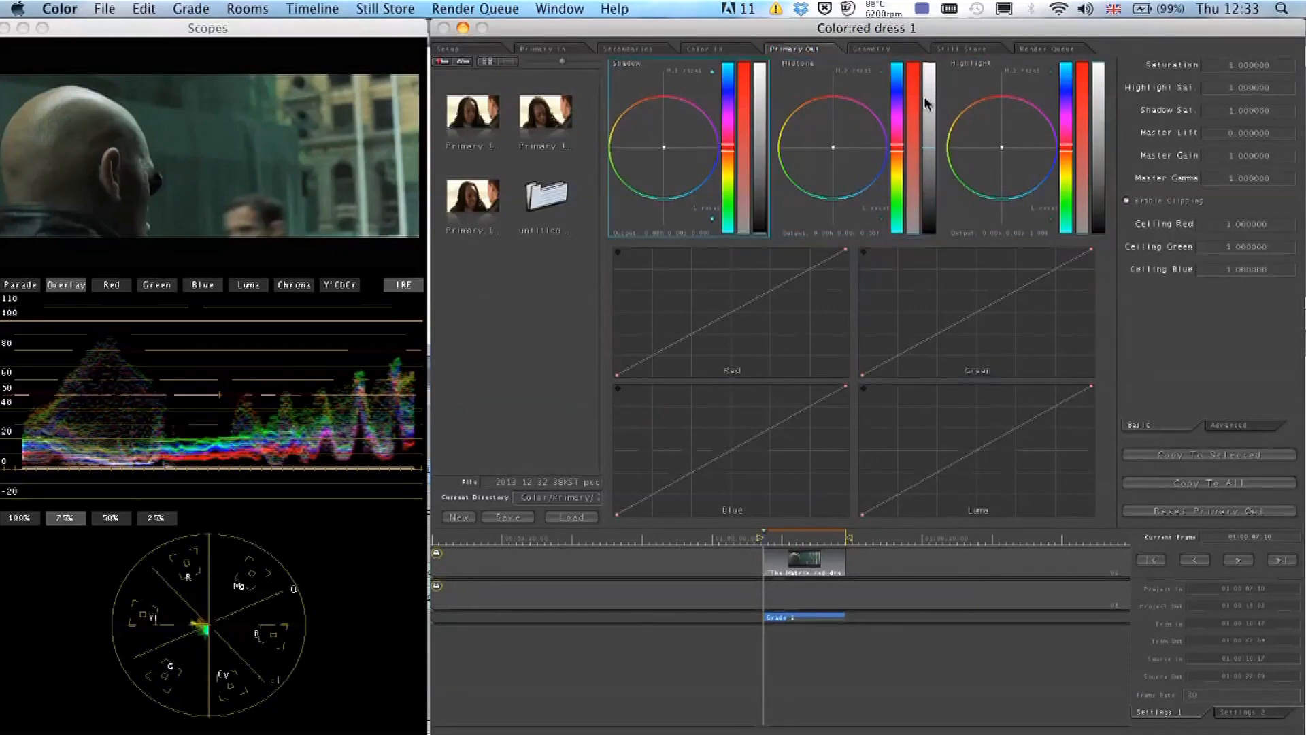
pyautogui.click(873, 49)
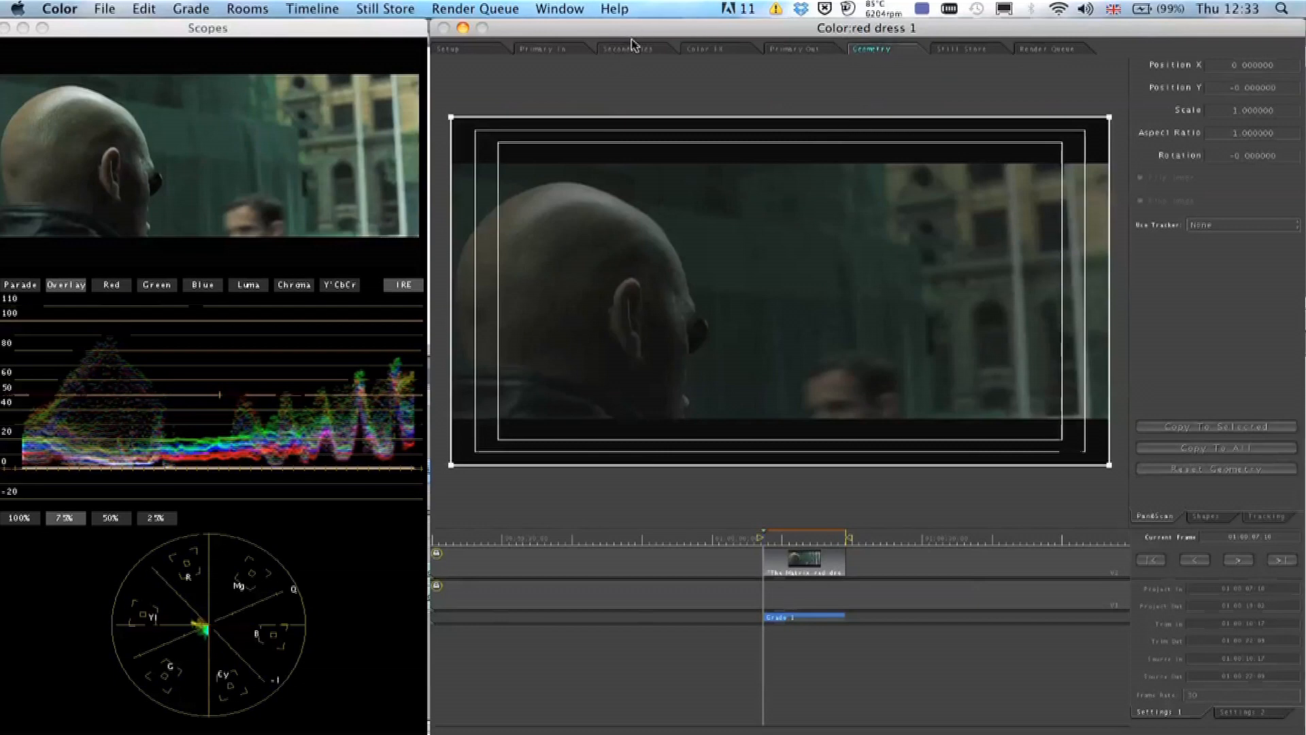
pyautogui.click(958, 50)
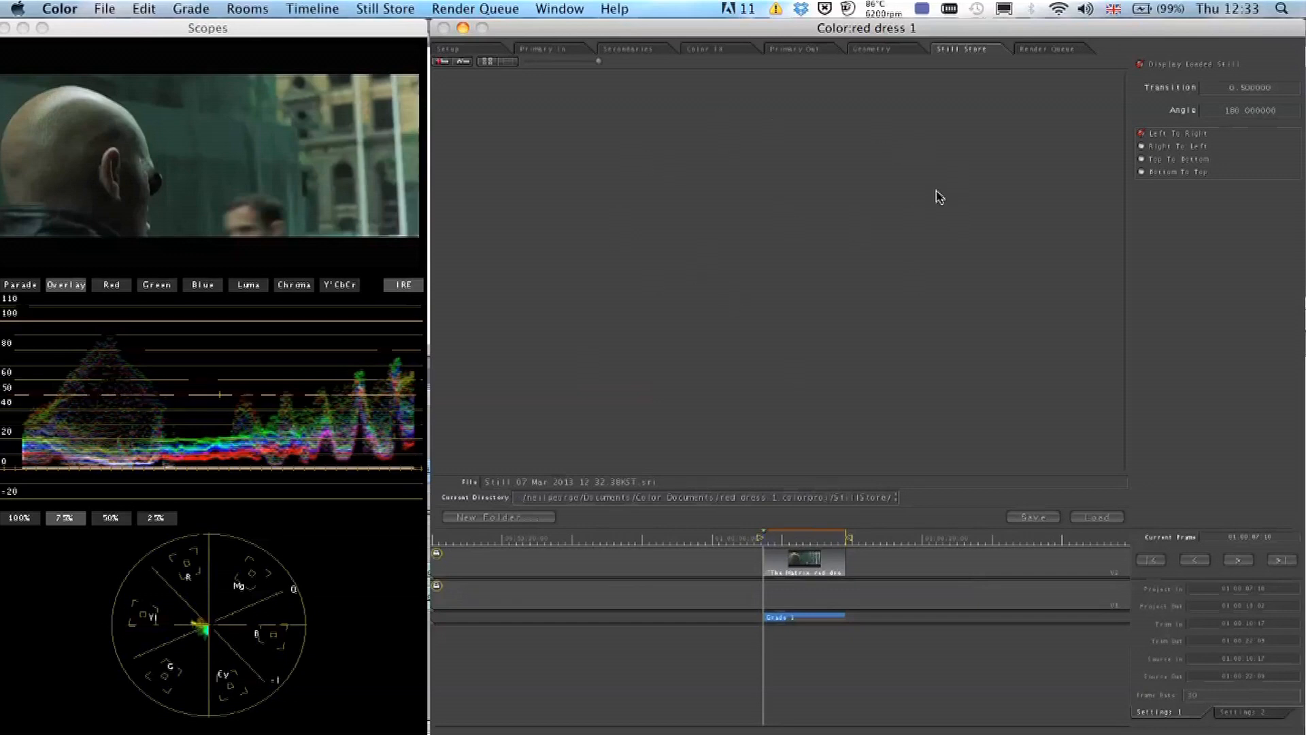
pyautogui.click(1048, 51)
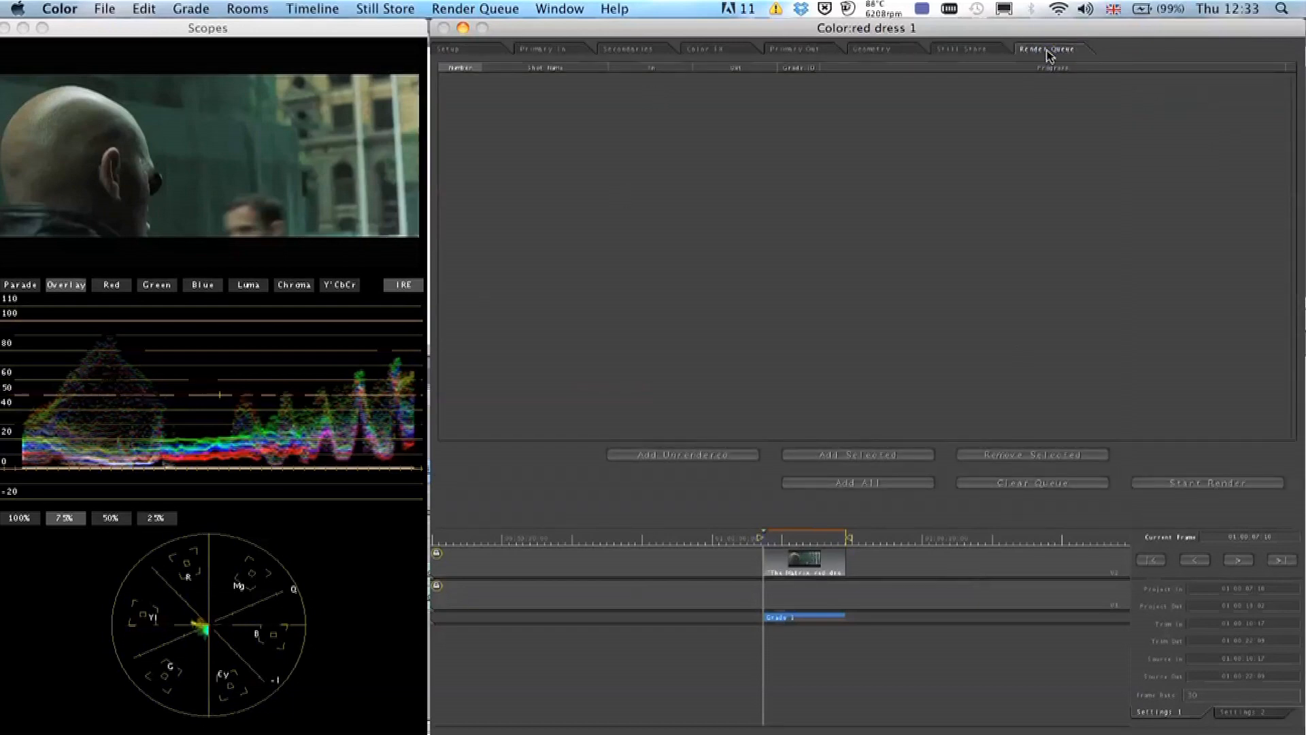
# Review the Secondaries room's Hue, Sat and Lum curves and finish on its Previews display.
pyautogui.click(627, 49)
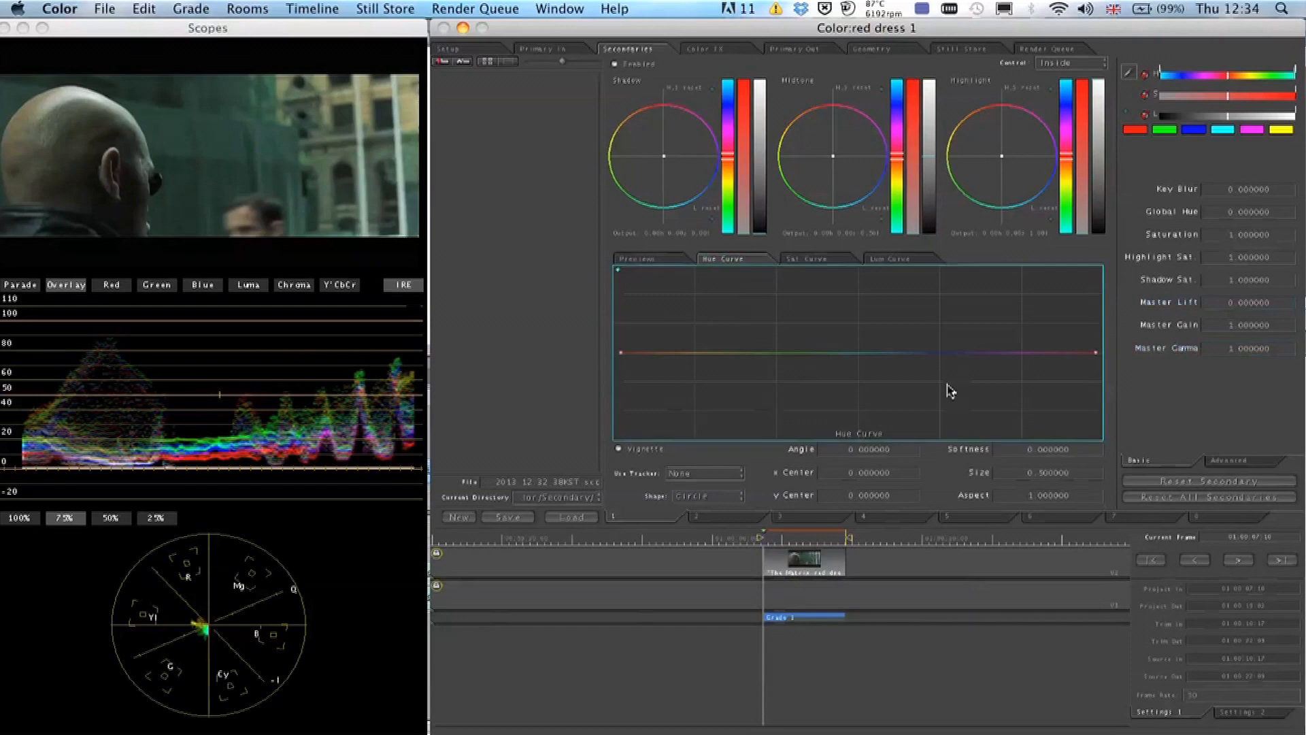
pyautogui.click(642, 263)
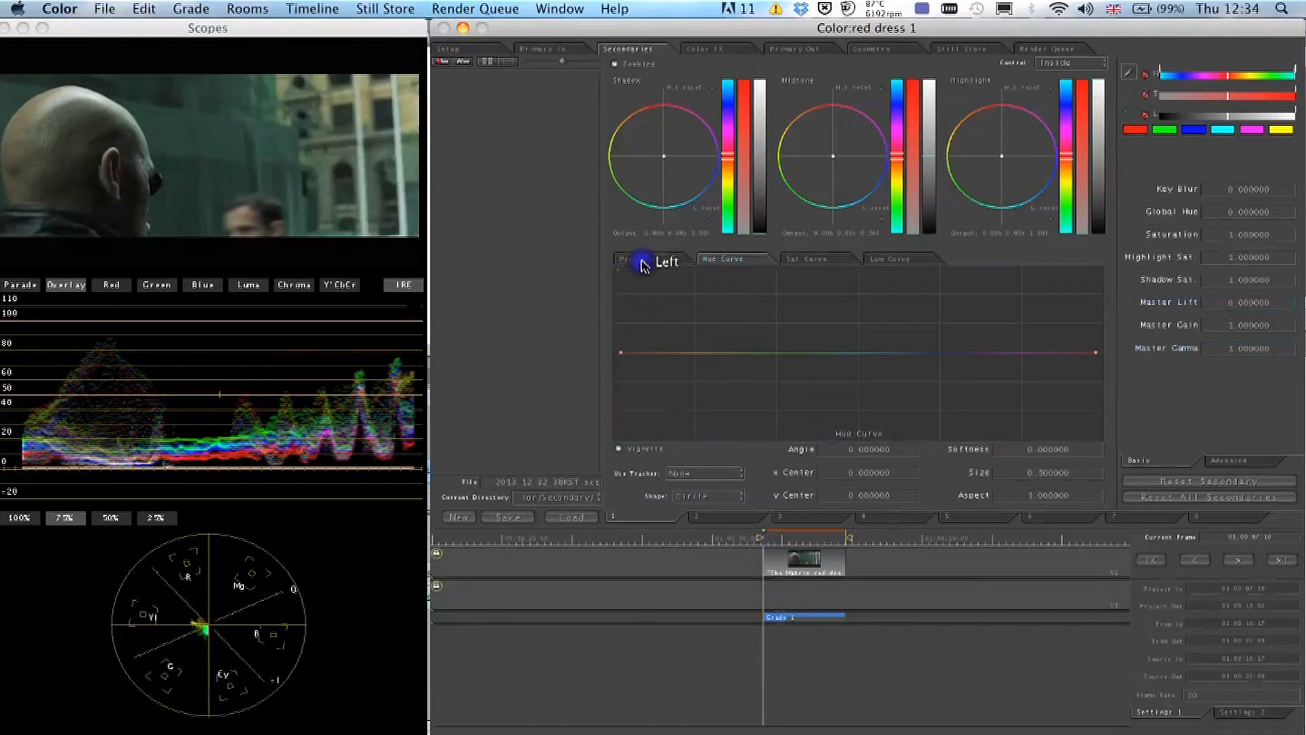
pyautogui.click(640, 262)
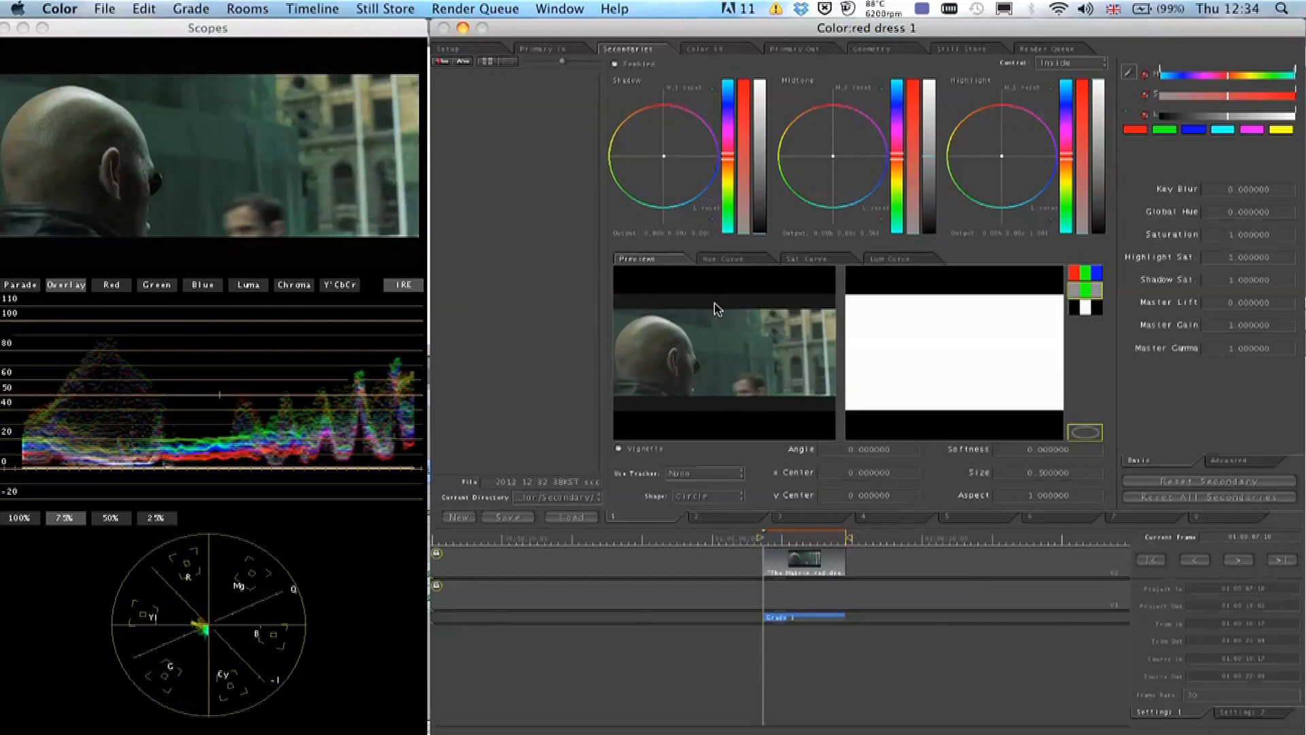
pyautogui.click(730, 258)
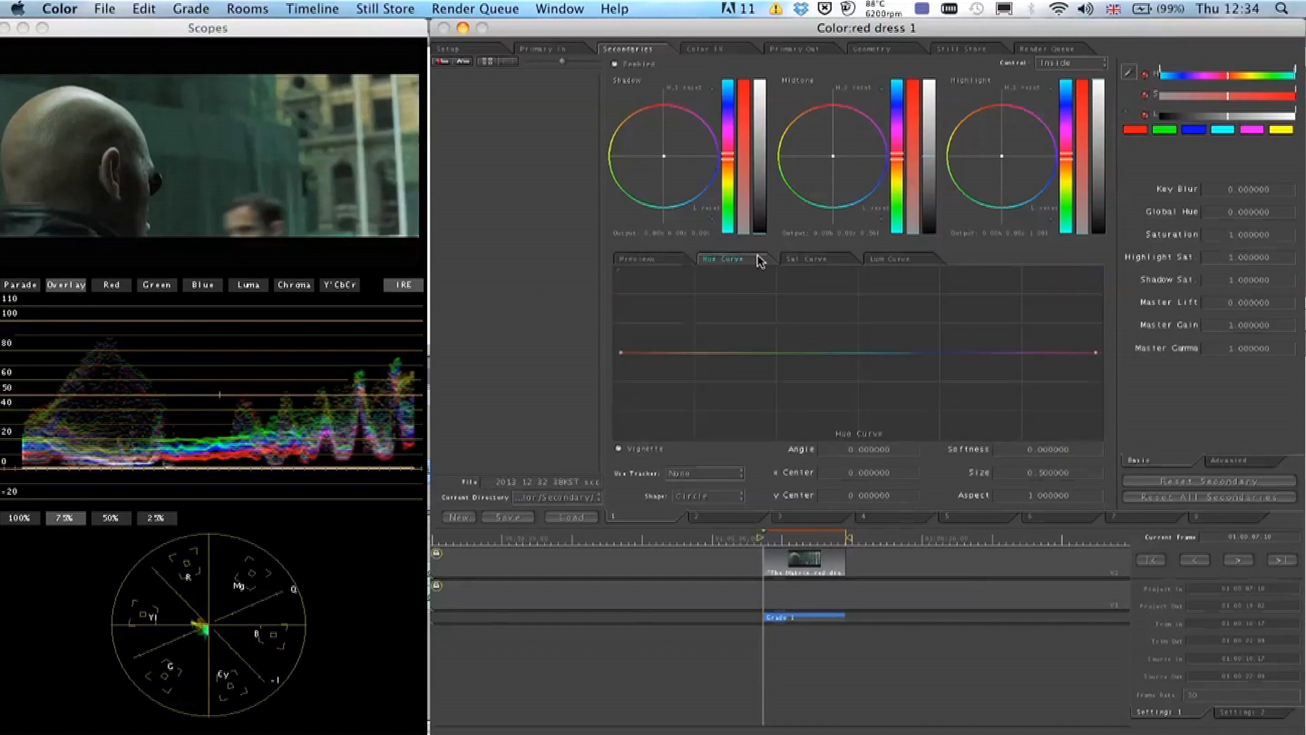
pyautogui.click(820, 260)
pyautogui.click(895, 260)
pyautogui.click(636, 258)
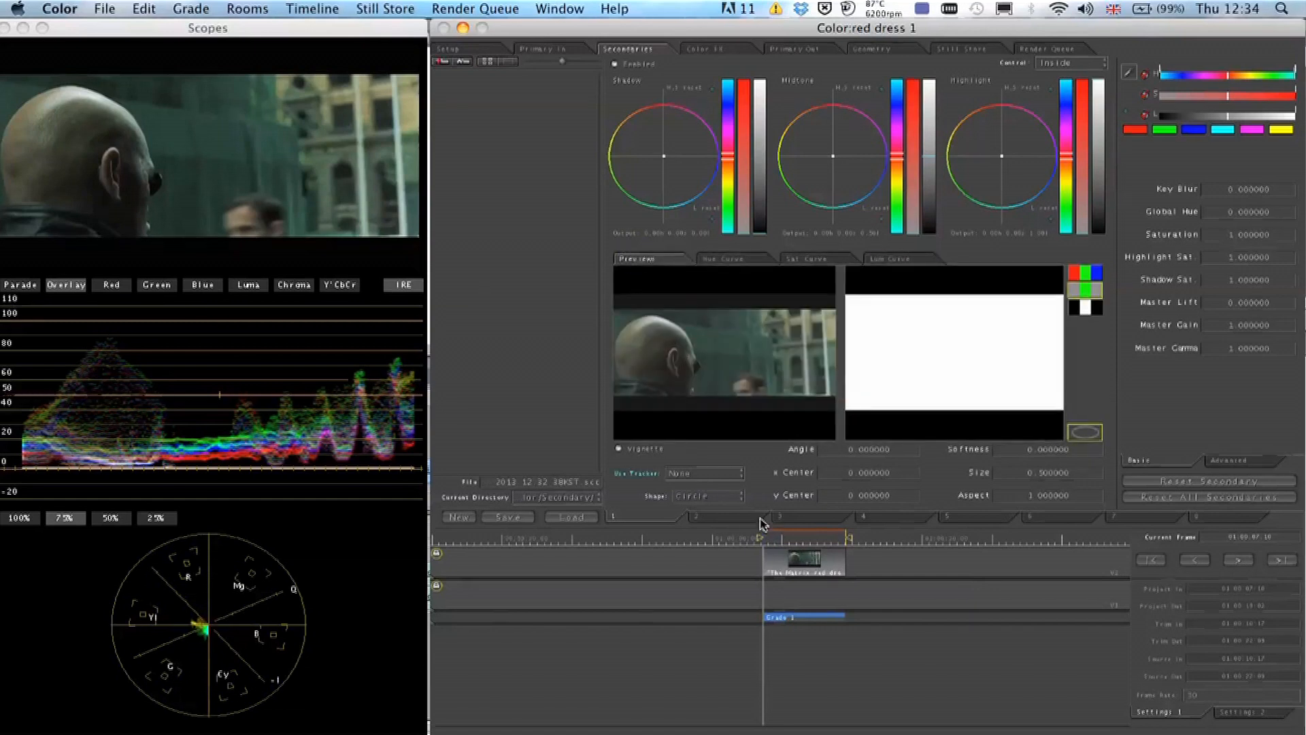
# Park the playhead at about 01:00:12:17, on a frame clearly showing the woman in the red dress.
pyautogui.press('=')
pyautogui.press('=')
pyautogui.press('=')
pyautogui.press('=')
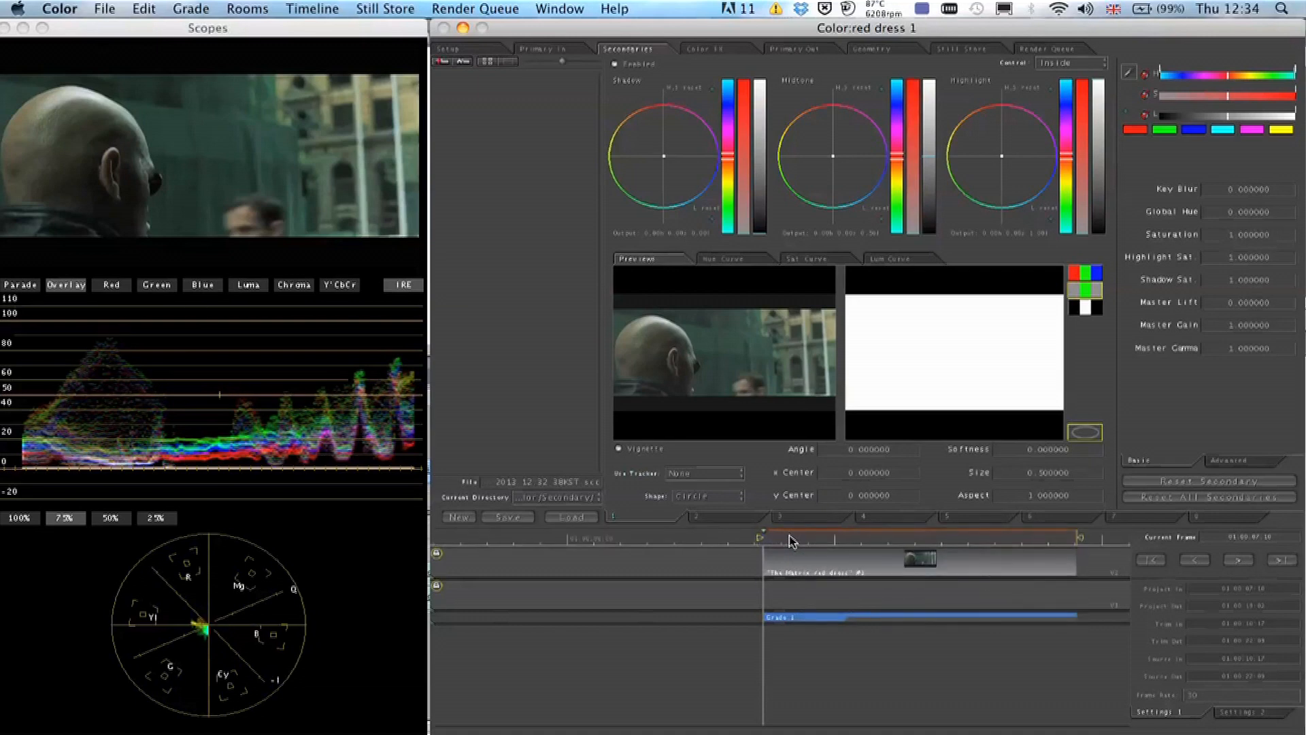
pyautogui.press('=')
pyautogui.hscroll(-3, 789, 541)
pyautogui.hscroll(6, 789, 541)
pyautogui.hscroll(2, 789, 540)
pyautogui.click(744, 540)
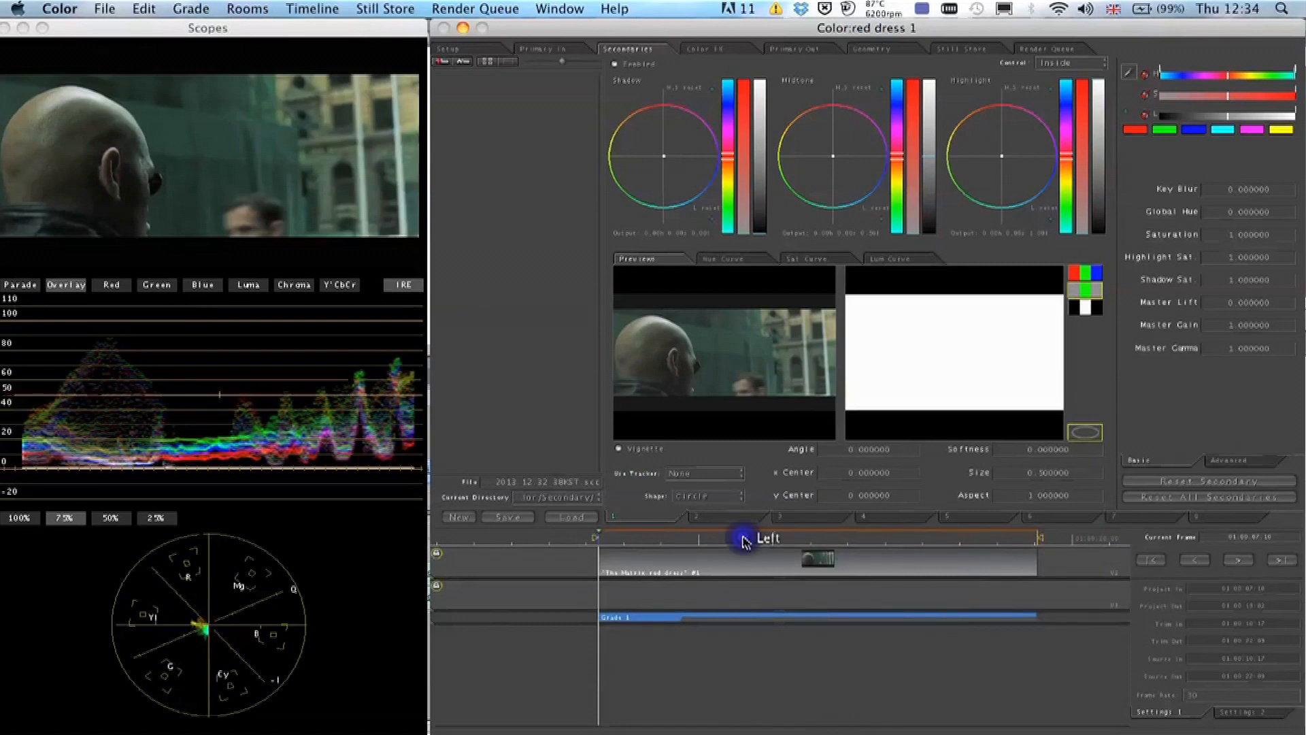
pyautogui.click(743, 539)
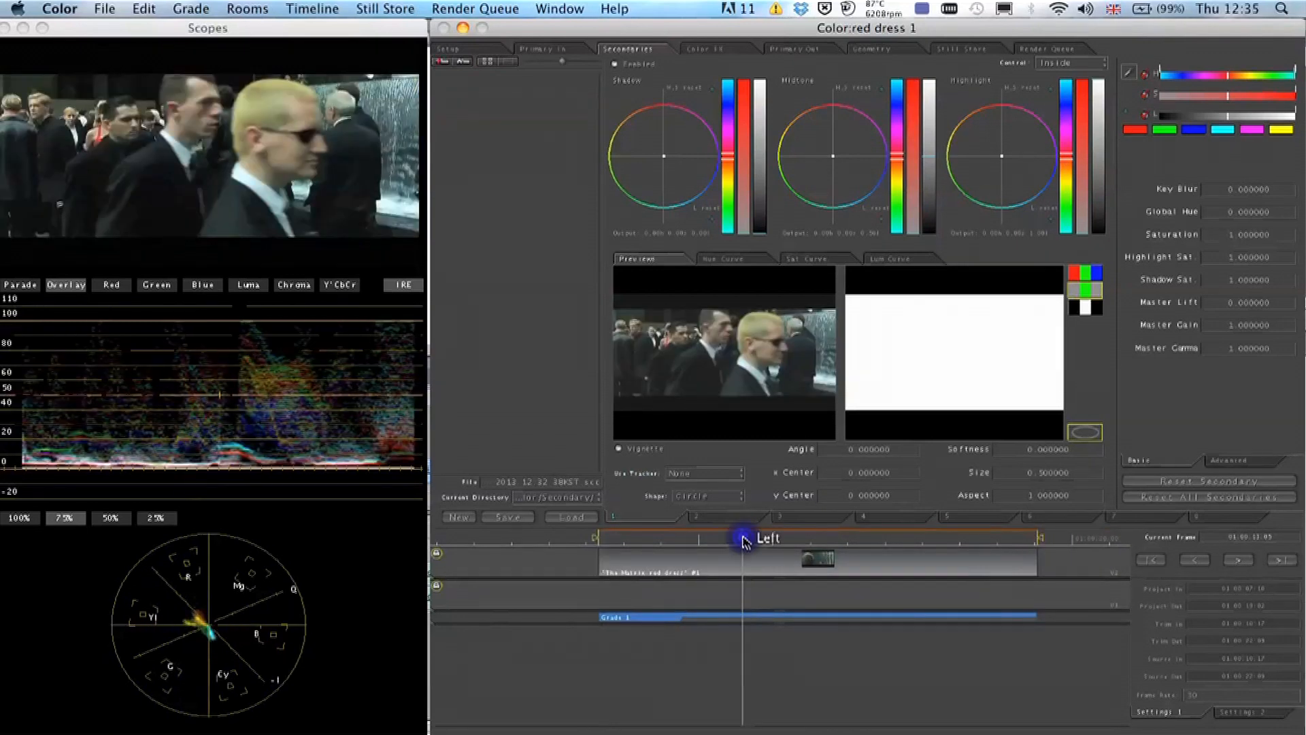
pyautogui.click(779, 538)
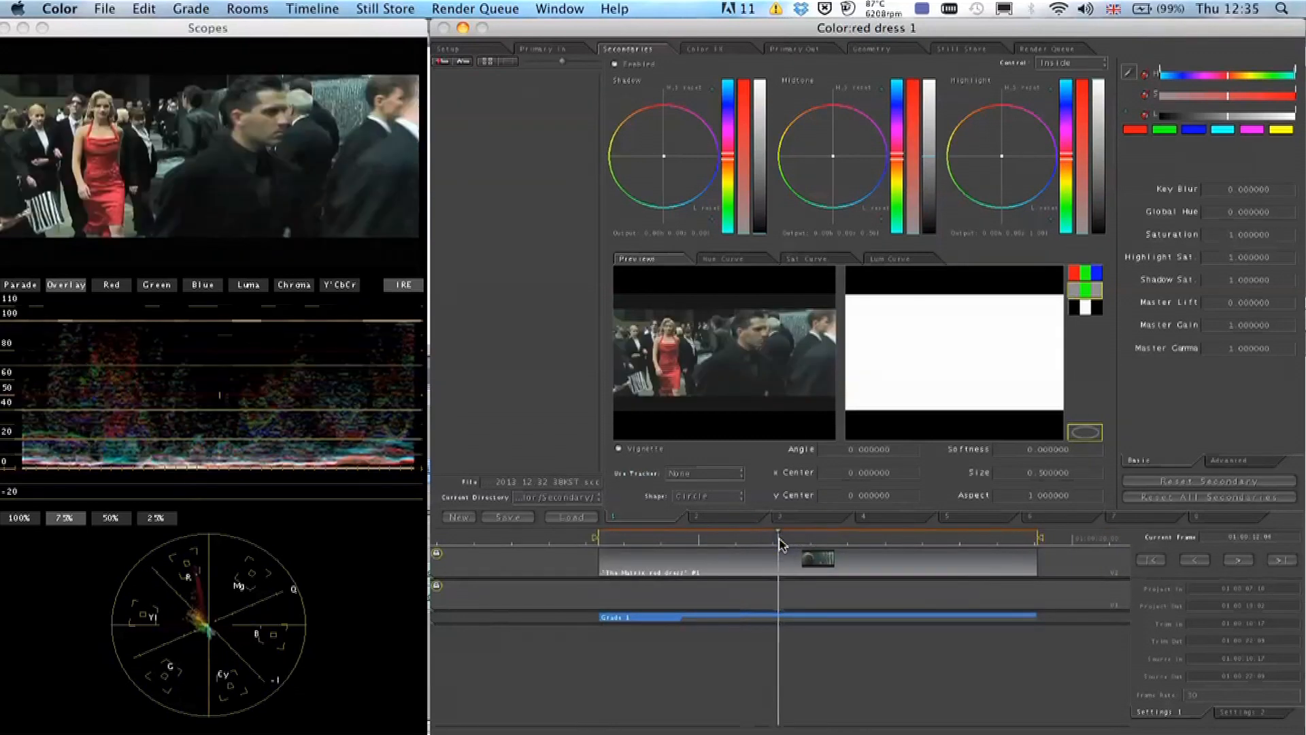
pyautogui.click(795, 538)
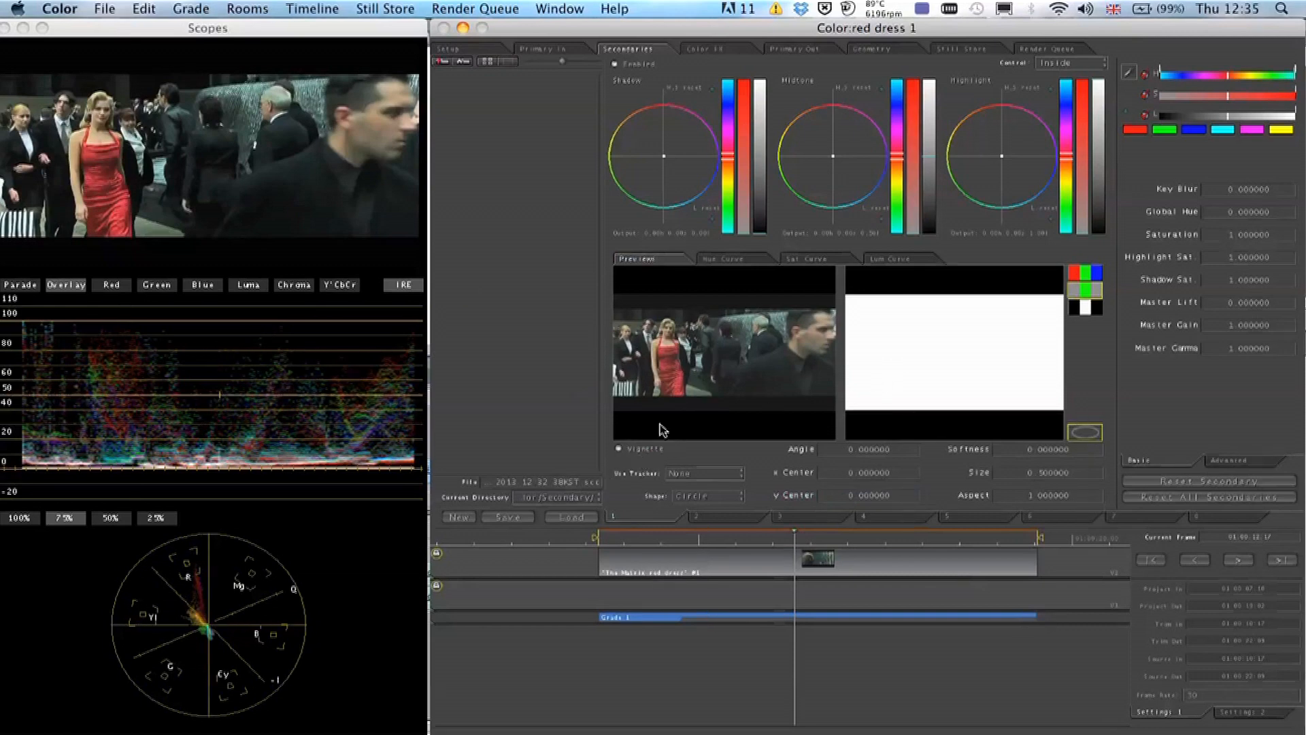
# Enable the secondary's vignette with a Square shape and move it over the woman in red, to an X Center of about -0.18.
pyautogui.click(641, 454)
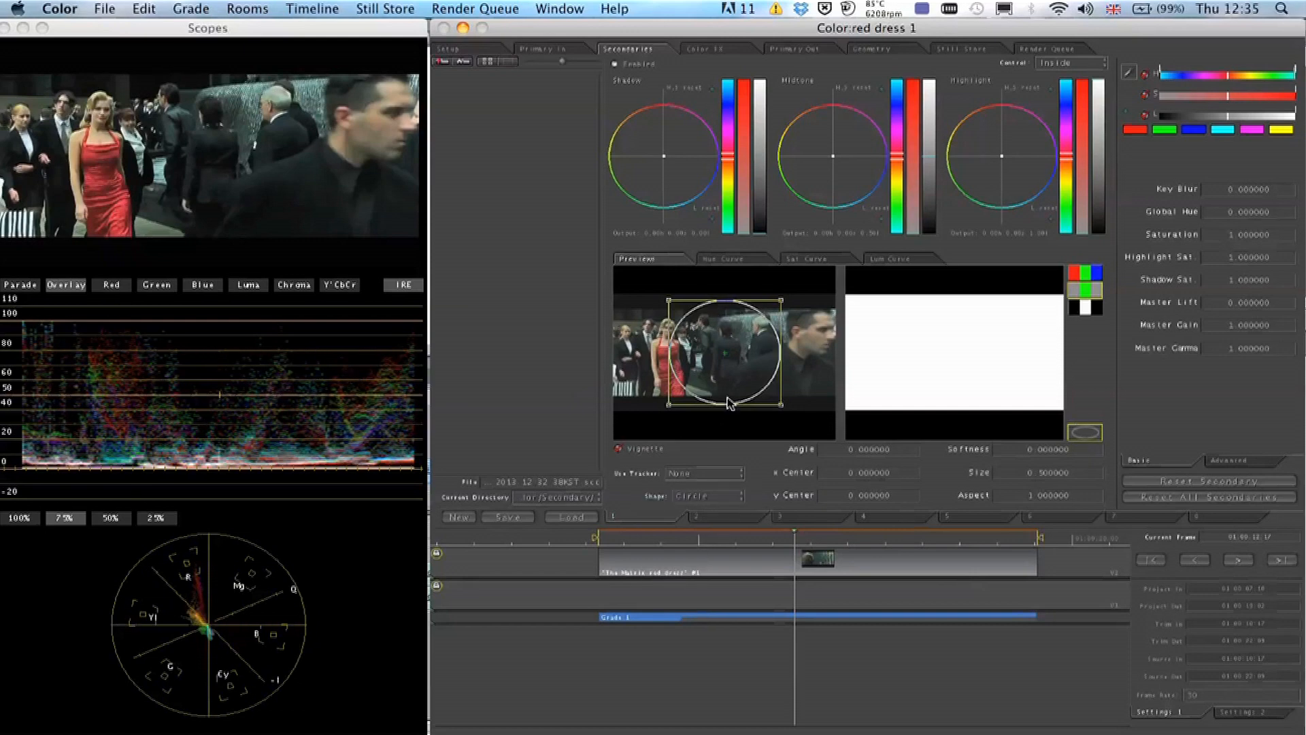
pyautogui.click(707, 502)
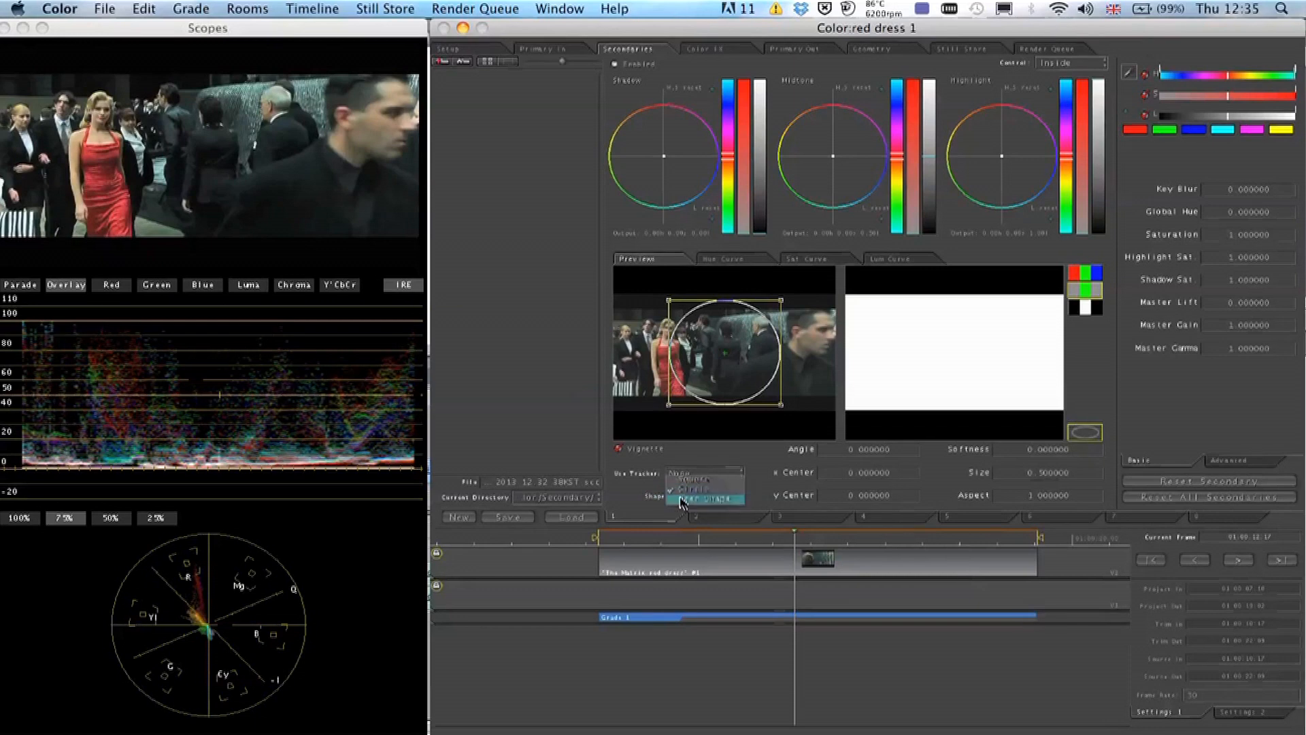
pyautogui.click(722, 481)
pyautogui.moveTo(745, 325); pyautogui.dragTo(703, 338)
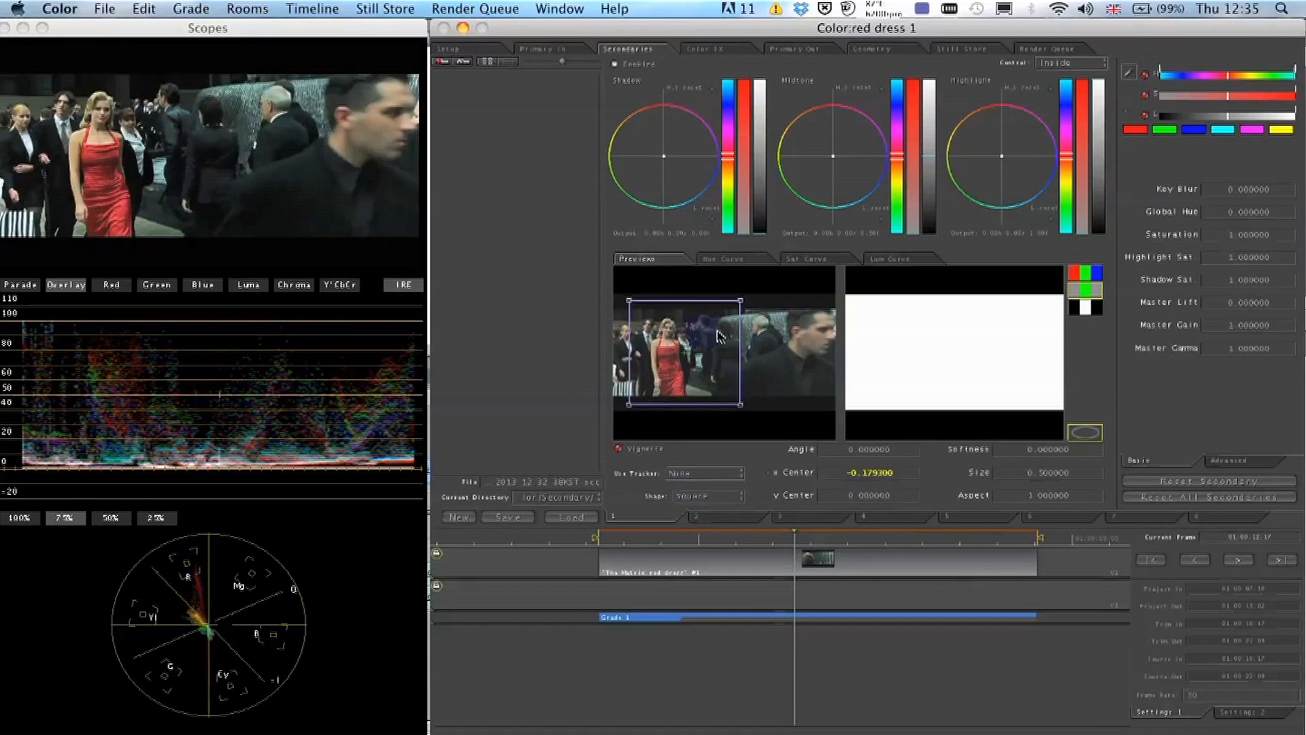
# Change the vignette's shape to User Shape for drawing a custom mask in the Geometry room.
pyautogui.click(699, 499)
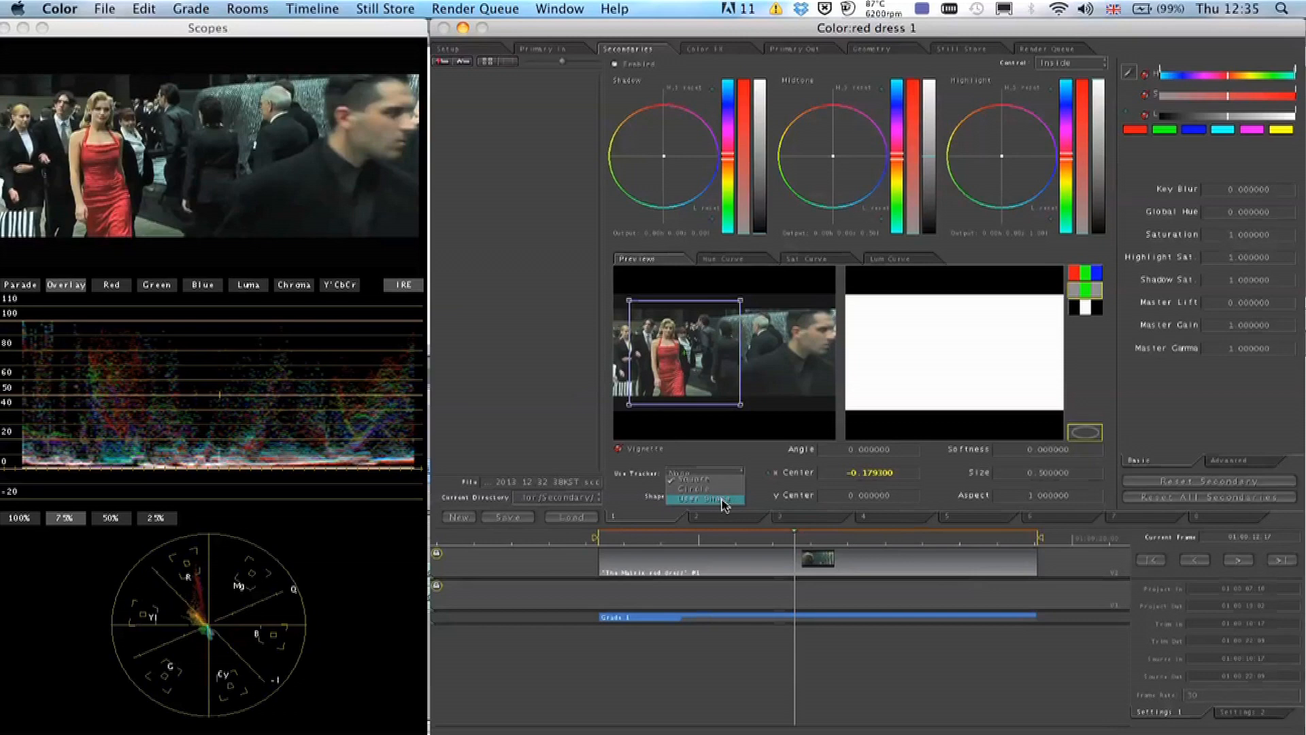
pyautogui.click(626, 498)
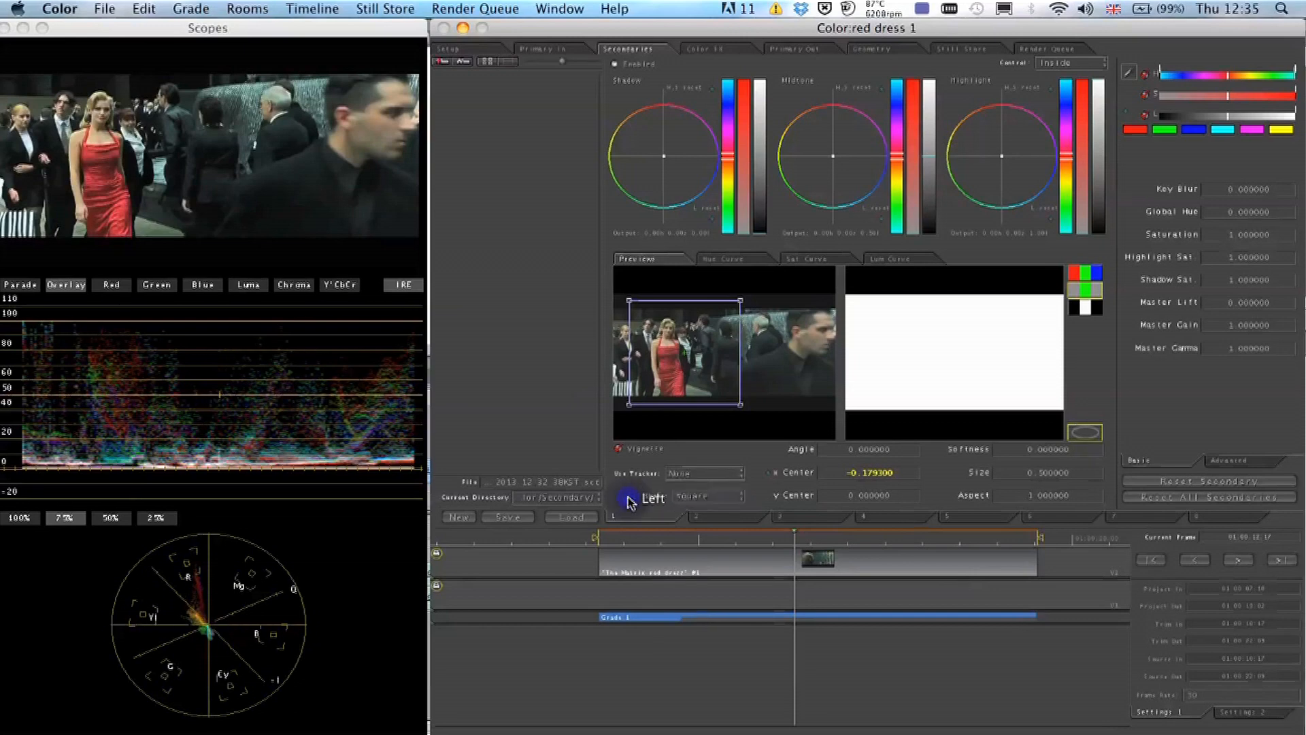
pyautogui.click(706, 501)
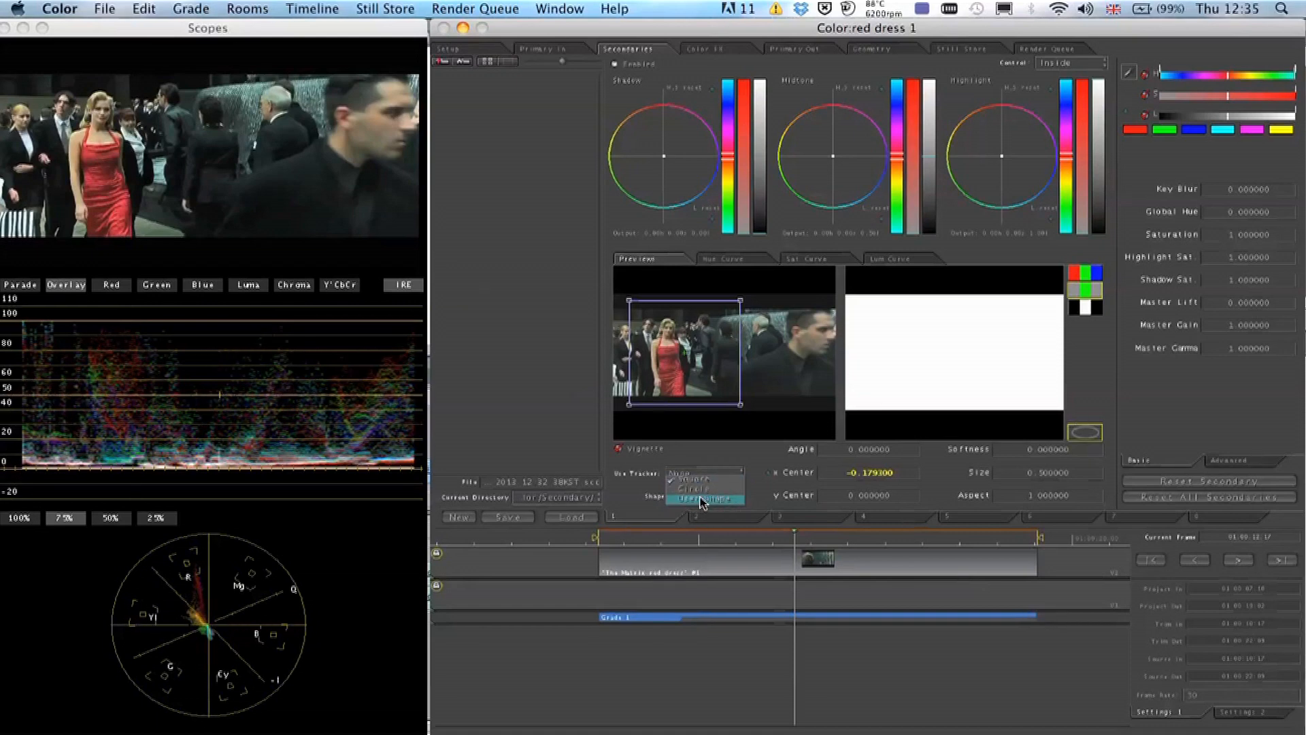
pyautogui.click(723, 502)
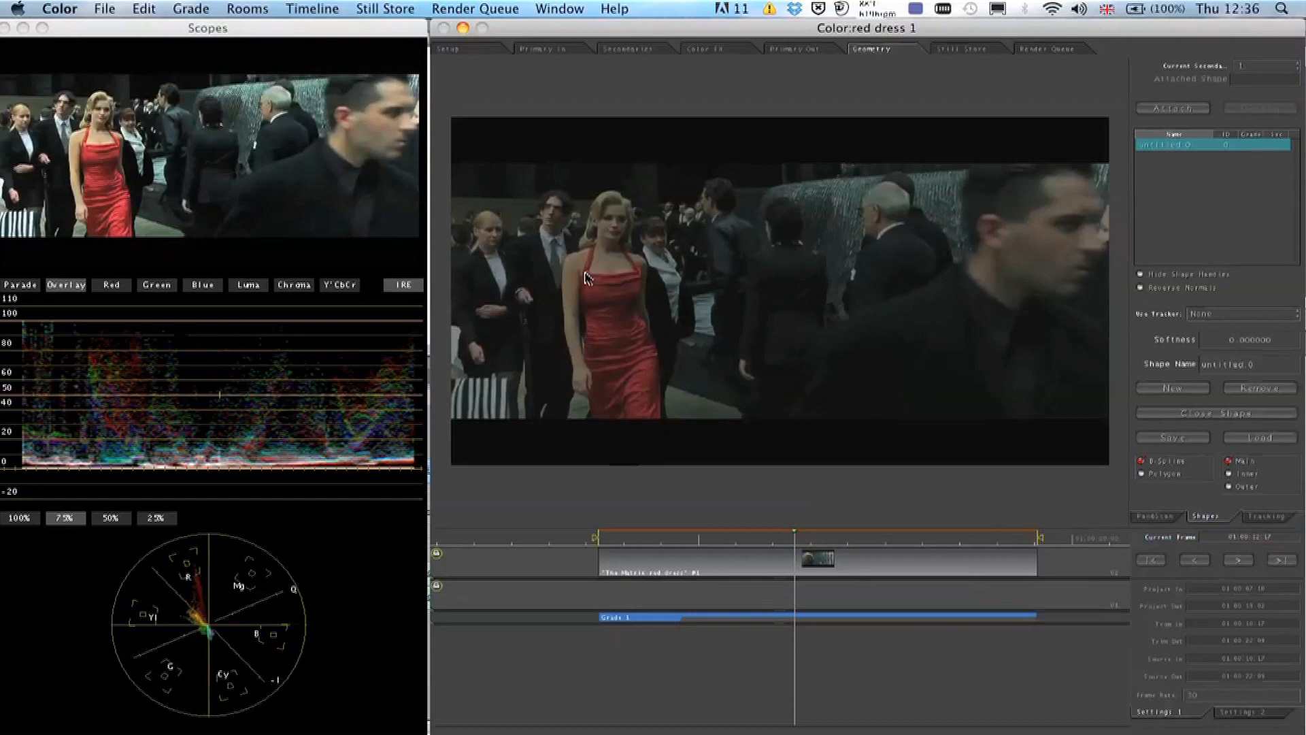
# Draw a closed B-Spline shape around the woman's red dress, from shoulders to hem, and attach it to secondary 1.
pyautogui.click(583, 249)
pyautogui.click(574, 287)
pyautogui.click(574, 316)
pyautogui.click(575, 359)
pyautogui.click(580, 404)
pyautogui.click(582, 425)
pyautogui.click(596, 427)
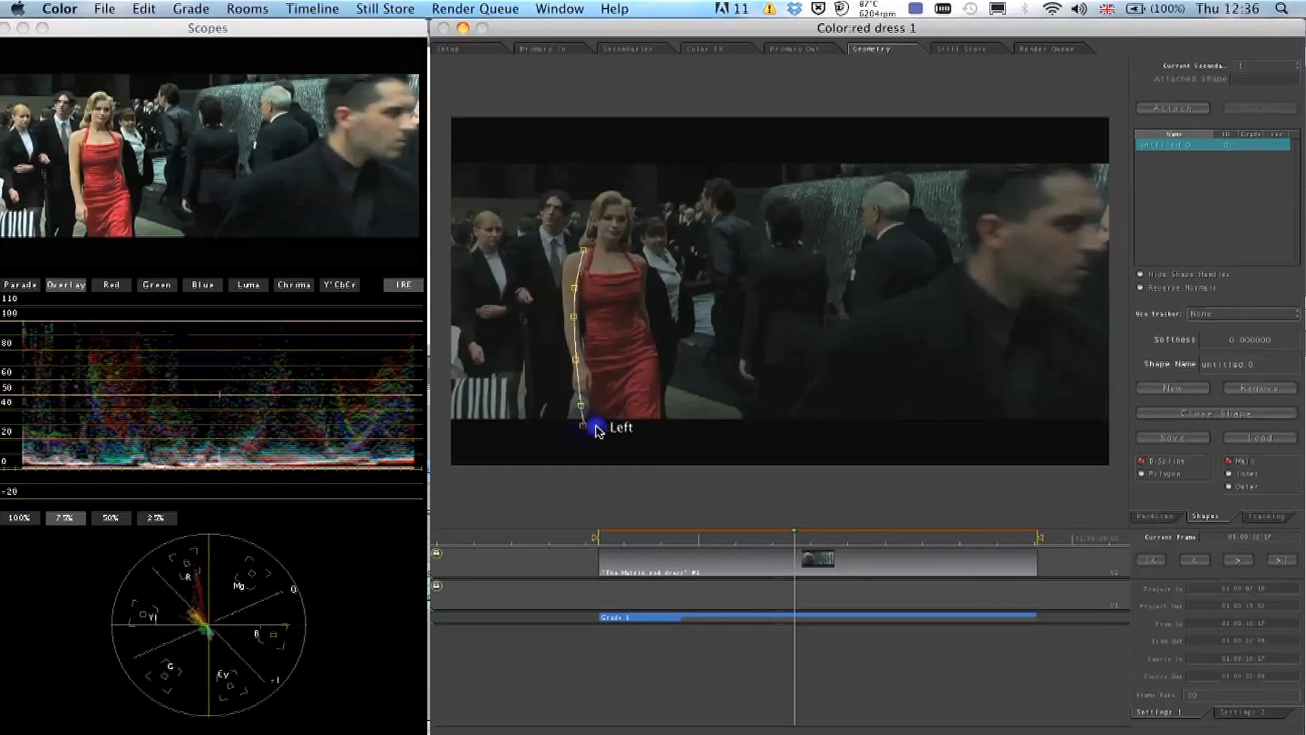
pyautogui.click(627, 427)
pyautogui.click(666, 425)
pyautogui.click(672, 414)
pyautogui.click(664, 375)
pyautogui.click(663, 341)
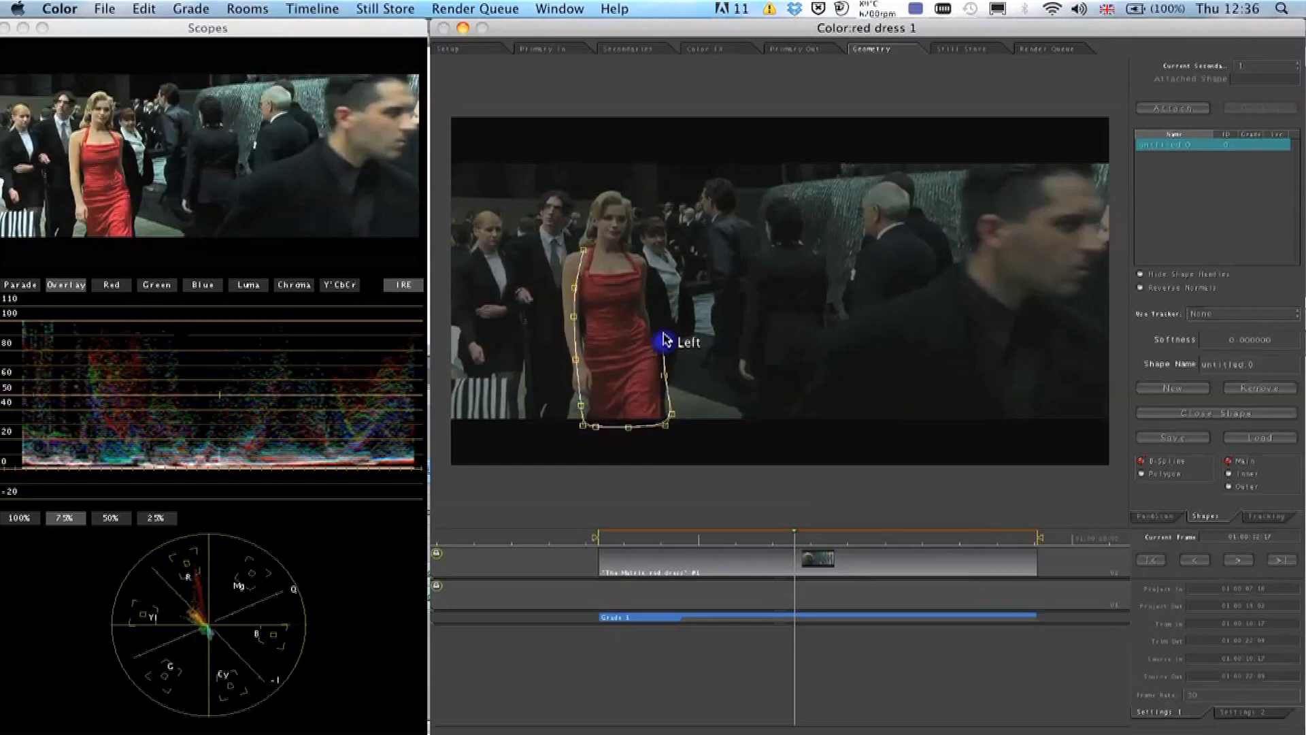
pyautogui.click(658, 314)
pyautogui.click(651, 270)
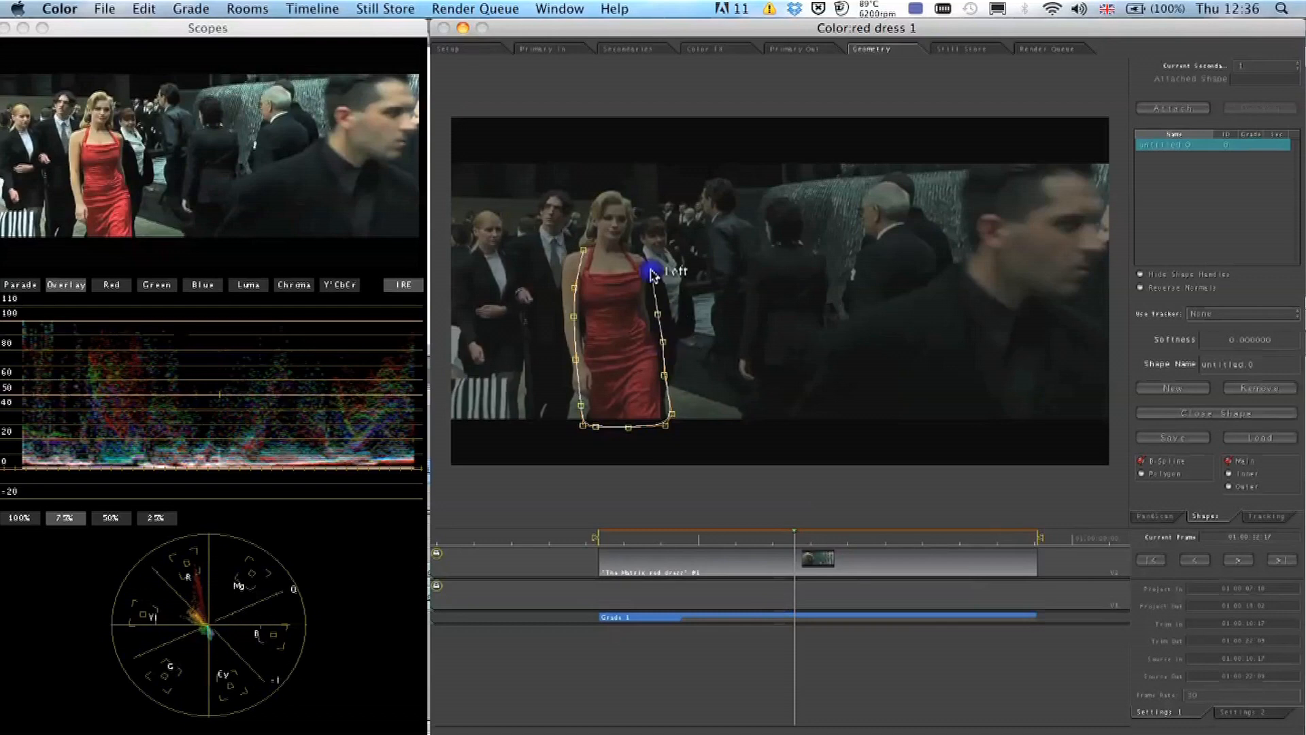
pyautogui.click(639, 249)
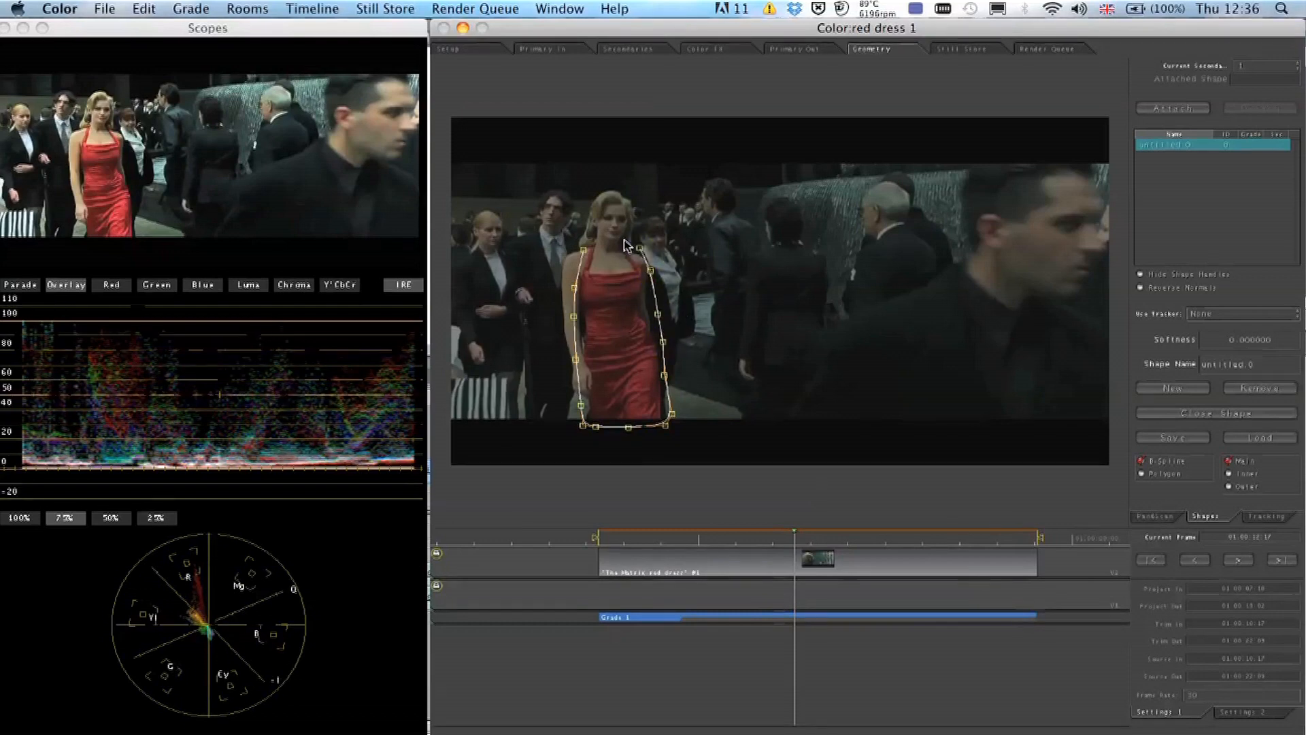
pyautogui.click(610, 237)
pyautogui.click(589, 243)
pyautogui.click(585, 246)
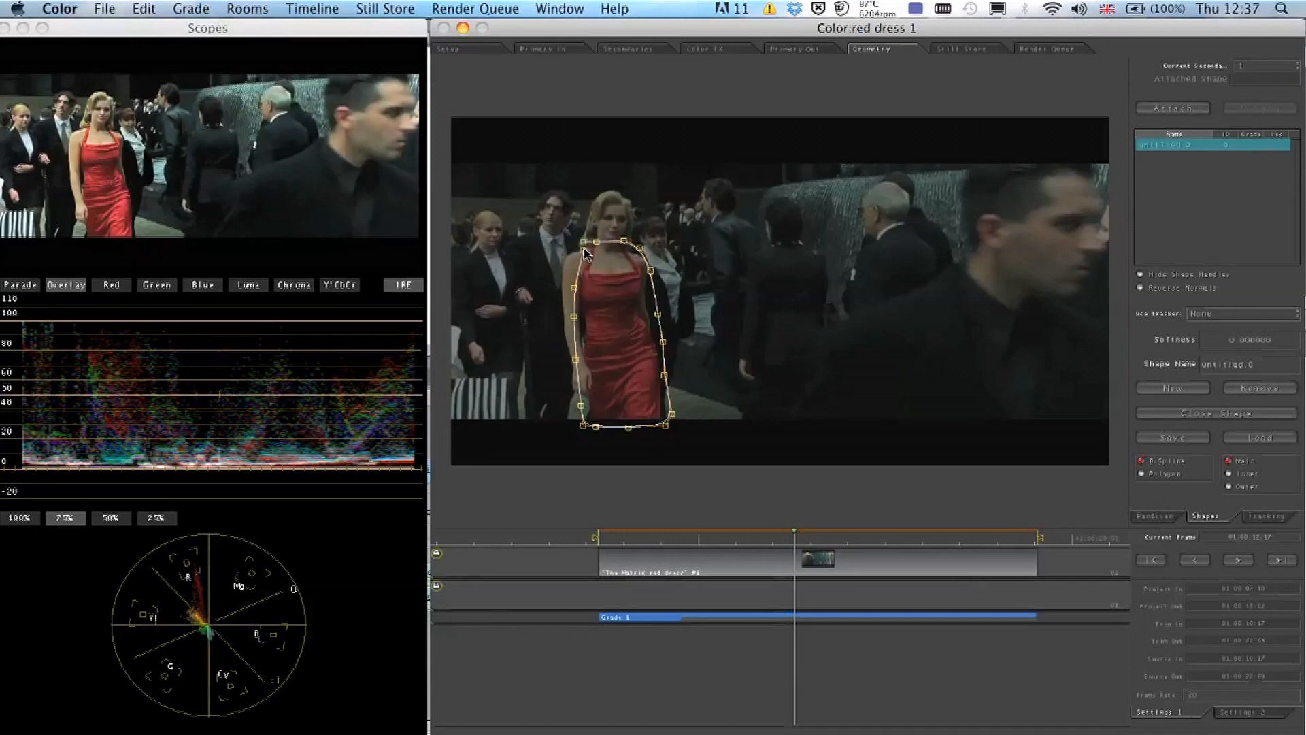
pyautogui.click(584, 248)
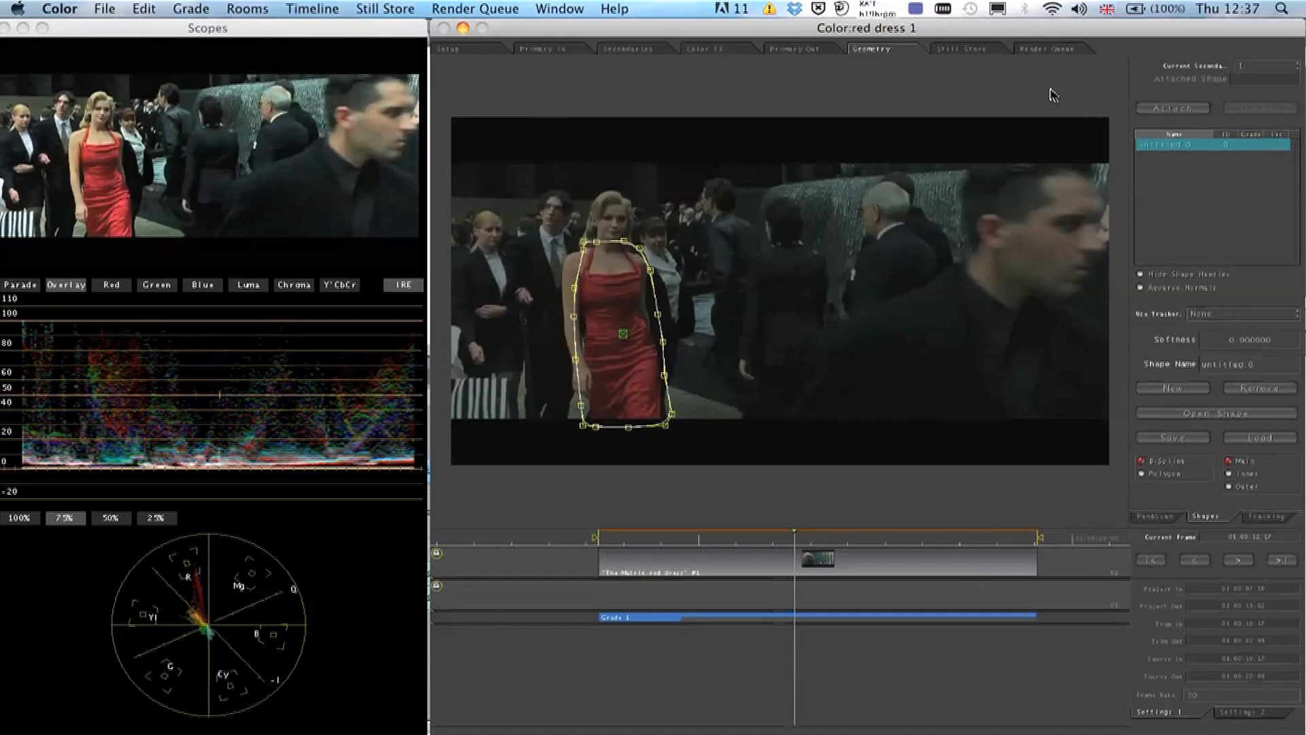
pyautogui.click(1174, 110)
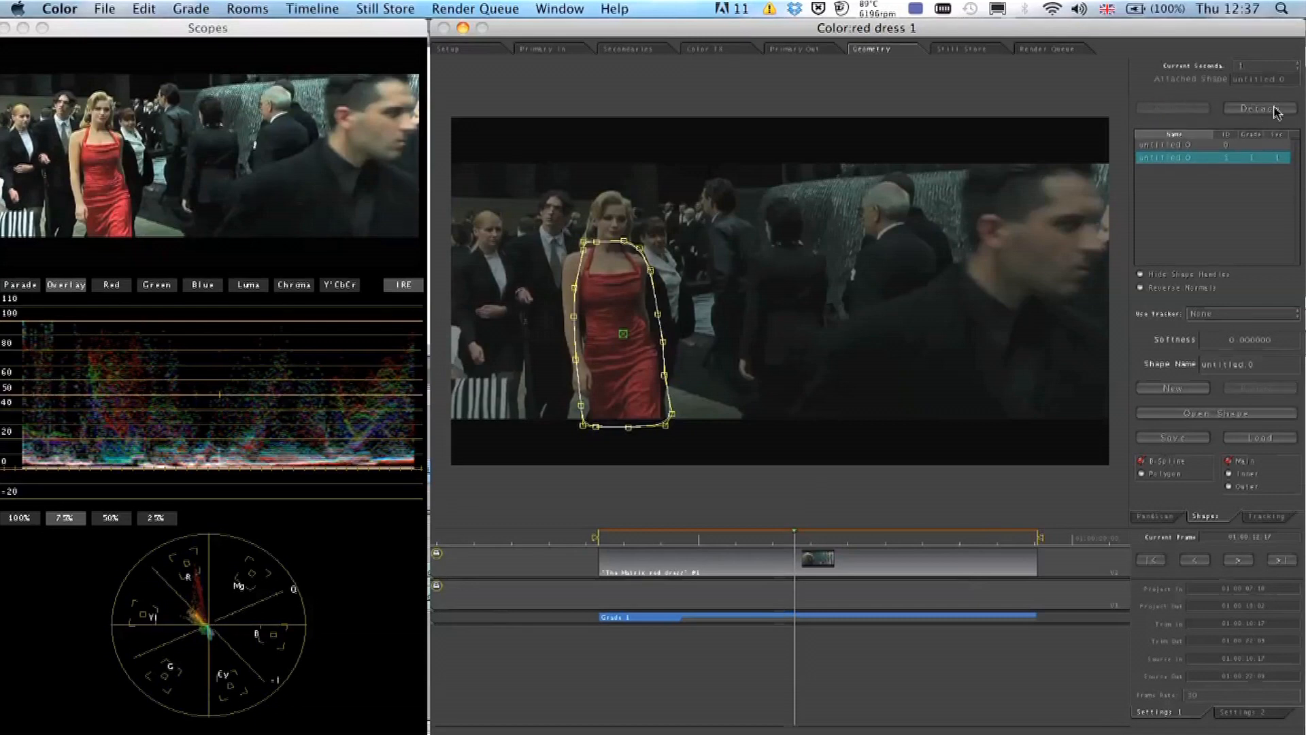
pyautogui.click(1206, 166)
# Scrub through the clip to compare the static shape with the woman's position as she walks.
pyautogui.click(792, 538)
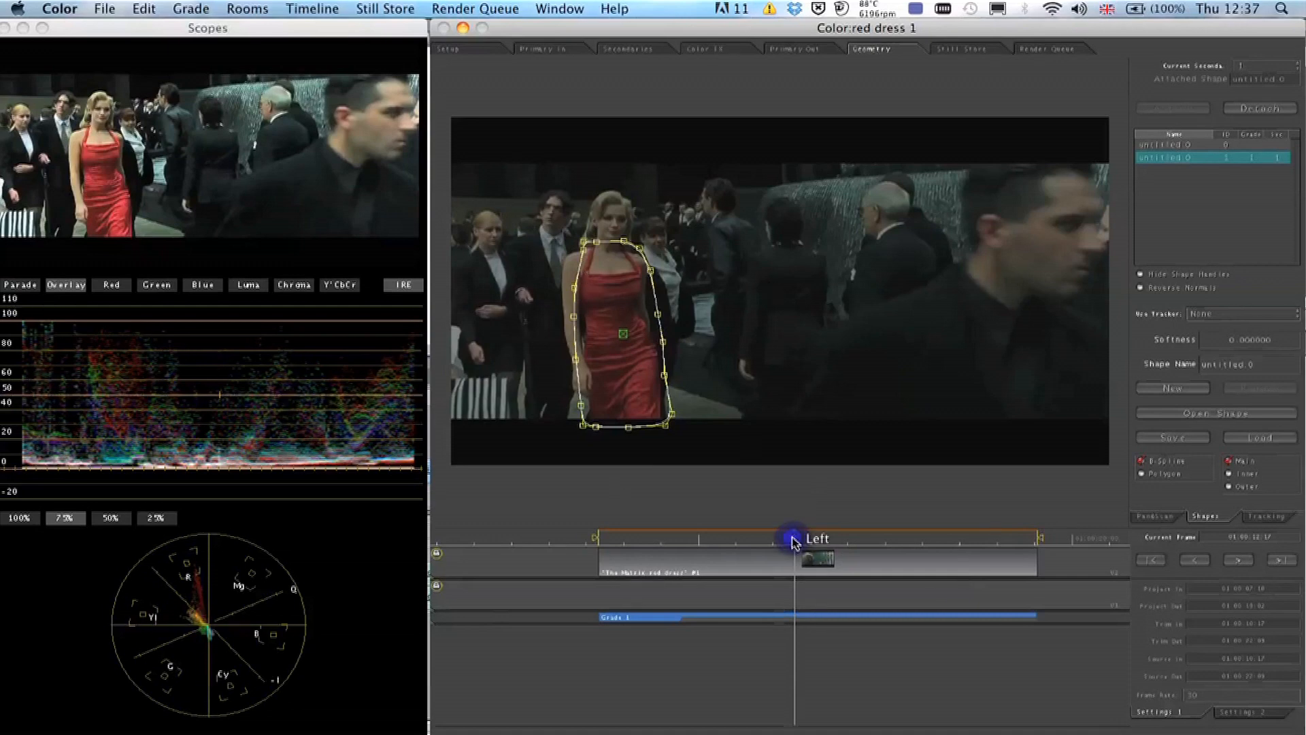
pyautogui.moveTo(777, 540); pyautogui.dragTo(852, 544)
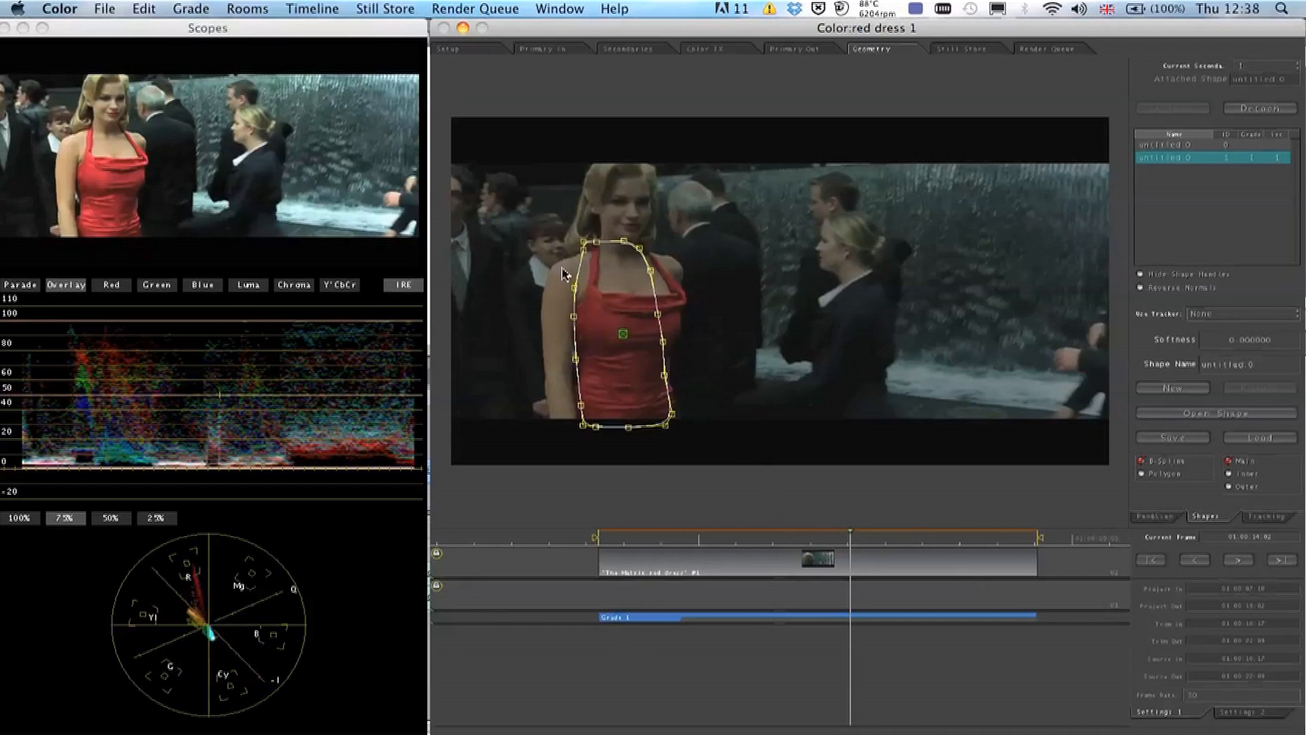
pyautogui.click(760, 536)
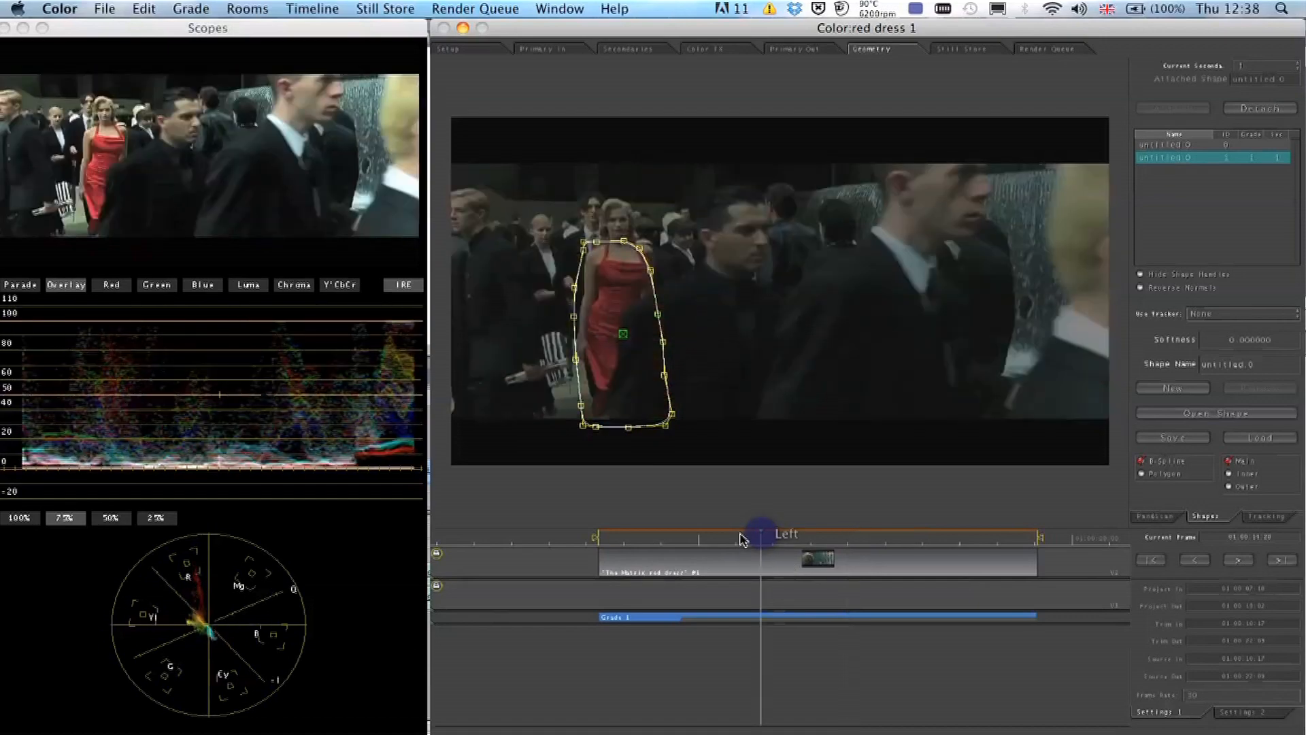
# Park the playhead at about 01:00:10:15, where the woman in red appears between the passers-by.
pyautogui.moveTo(742, 540); pyautogui.dragTo(711, 541)
pyautogui.press('Right')
pyautogui.press('Right')
pyautogui.press('Right')
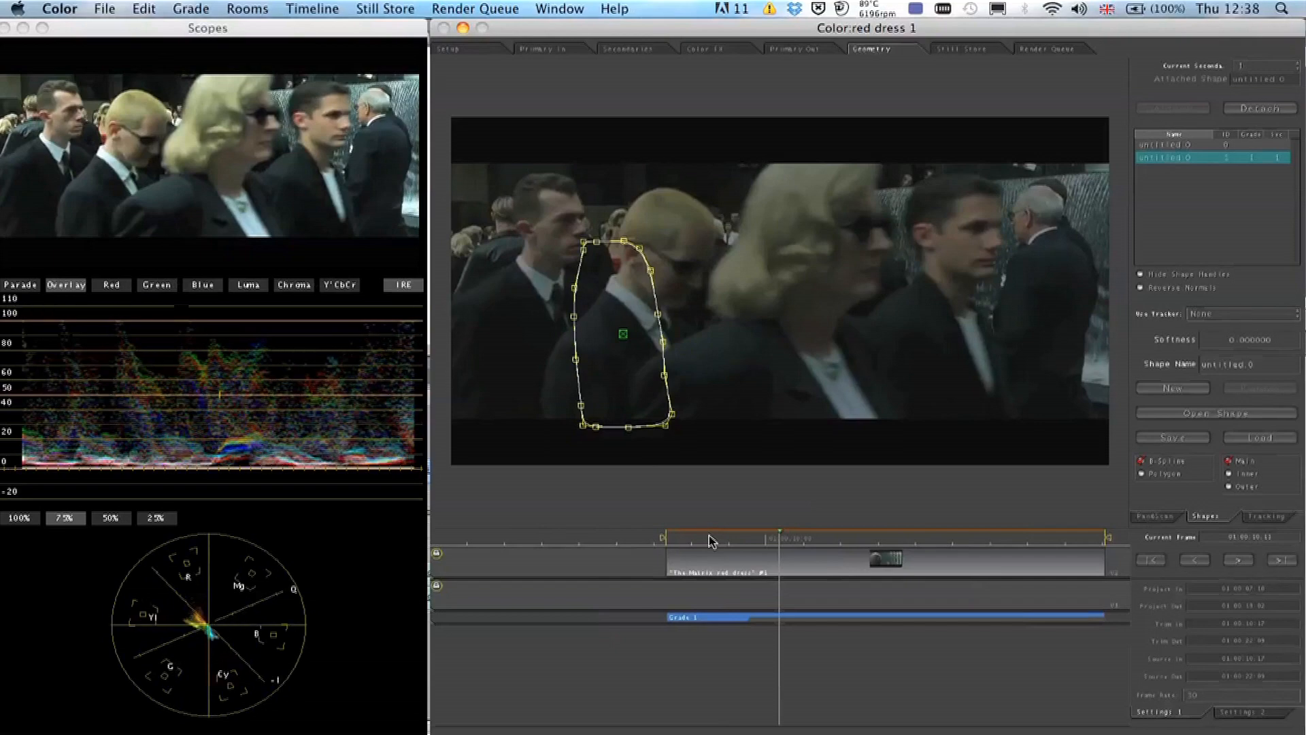
pyautogui.press('Right')
pyautogui.press('Right')
pyautogui.press('Right')
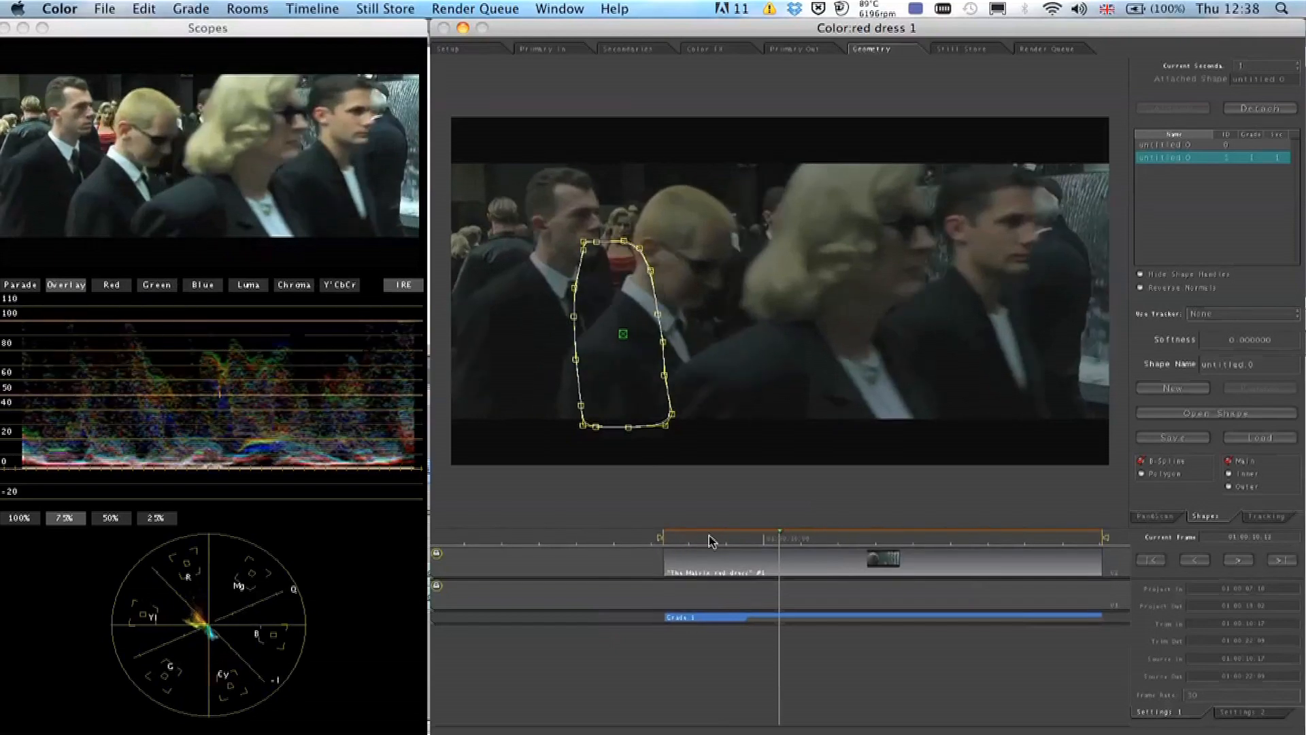
pyautogui.press('Right')
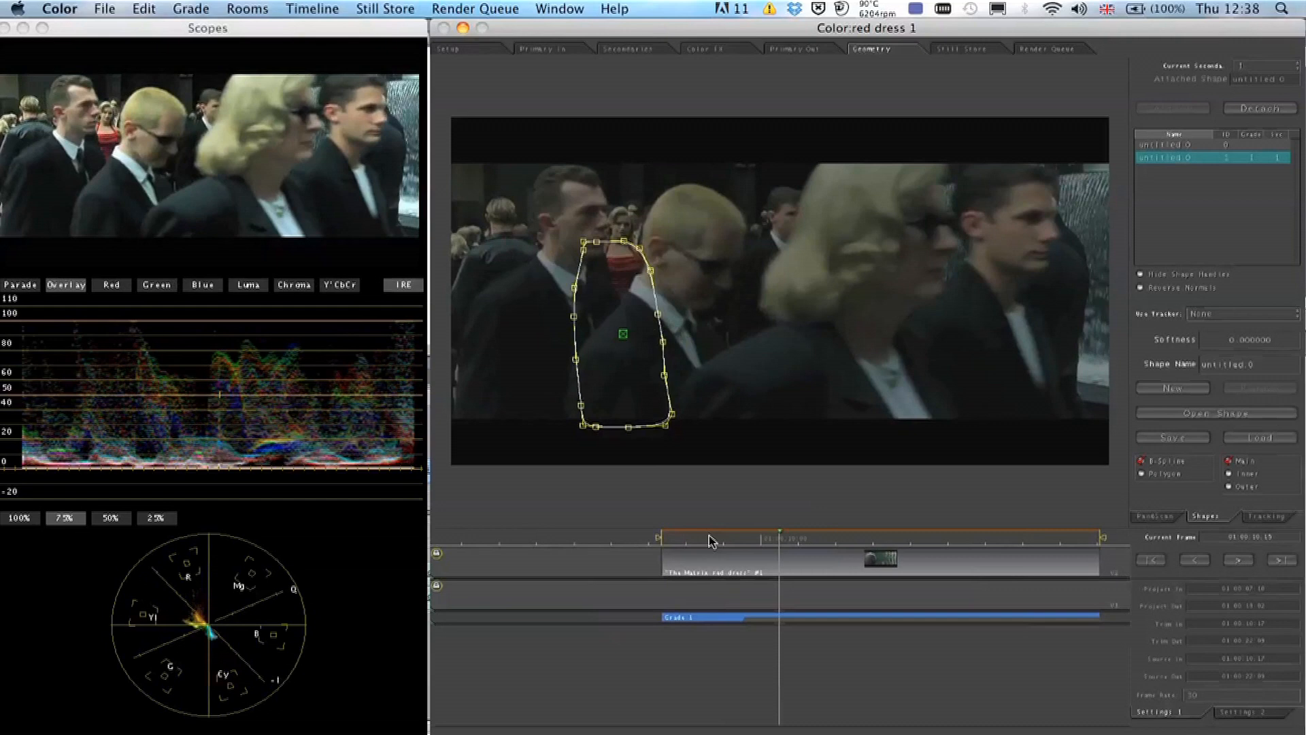
pyautogui.press('Right')
pyautogui.press('Left')
# Adjust the shape's upper points around the woman's shoulders and add a key frame at this frame.
pyautogui.moveTo(625, 241); pyautogui.dragTo(646, 242)
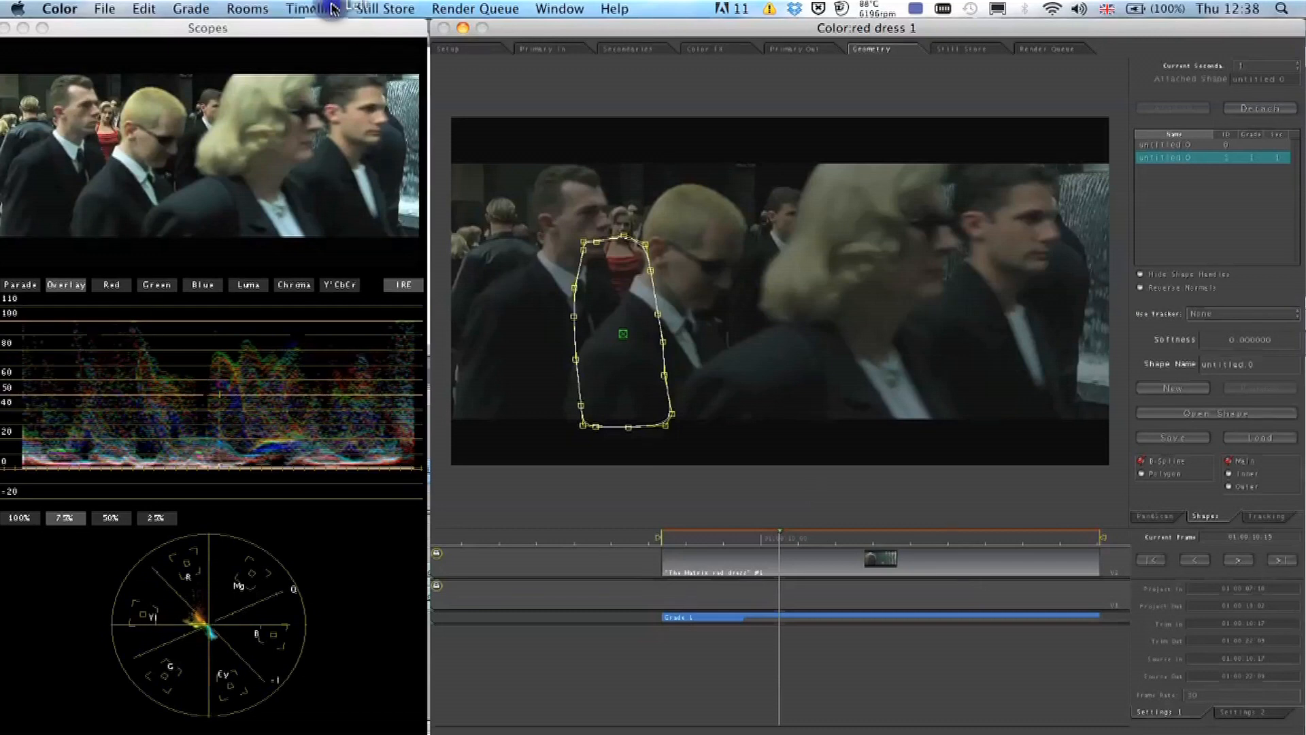
pyautogui.click(333, 8)
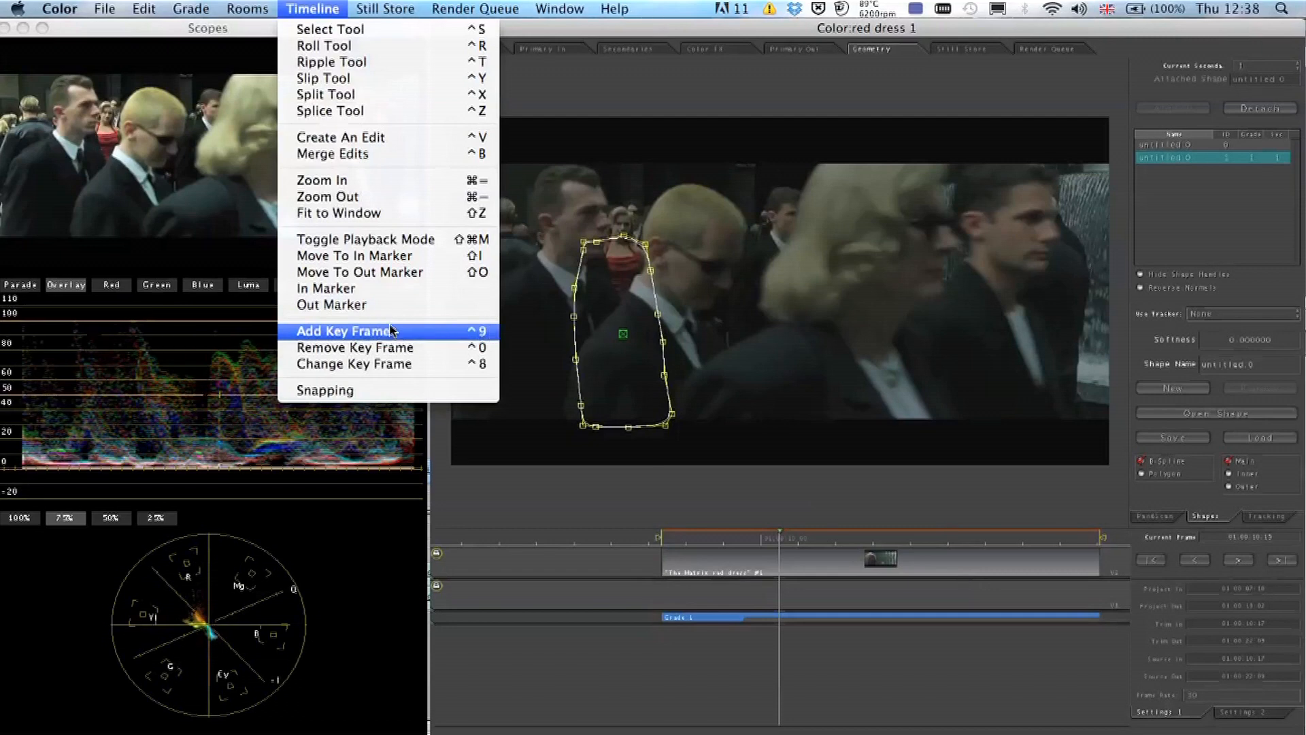
pyautogui.click(411, 331)
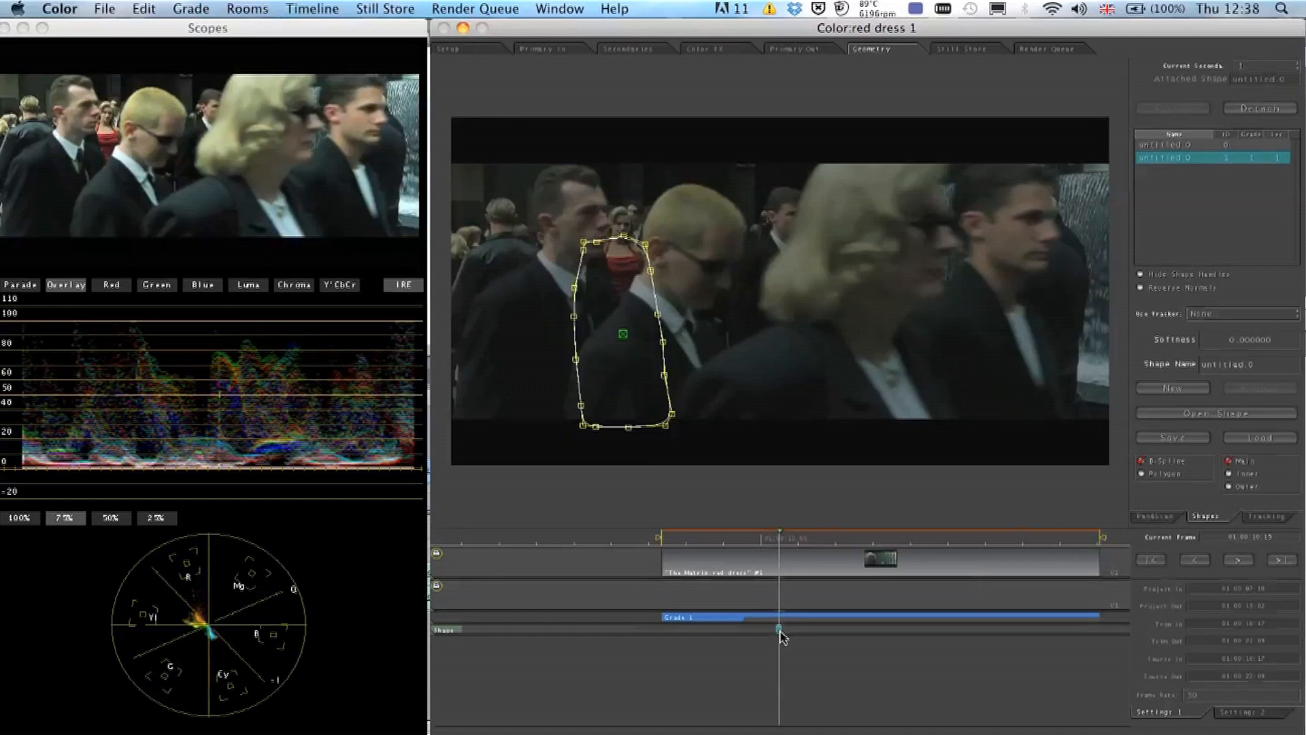
# Keyframe the shape at about 01:00:11:12 by moving its upper-right point slightly outward from the woman's shoulder.
pyautogui.click(814, 541)
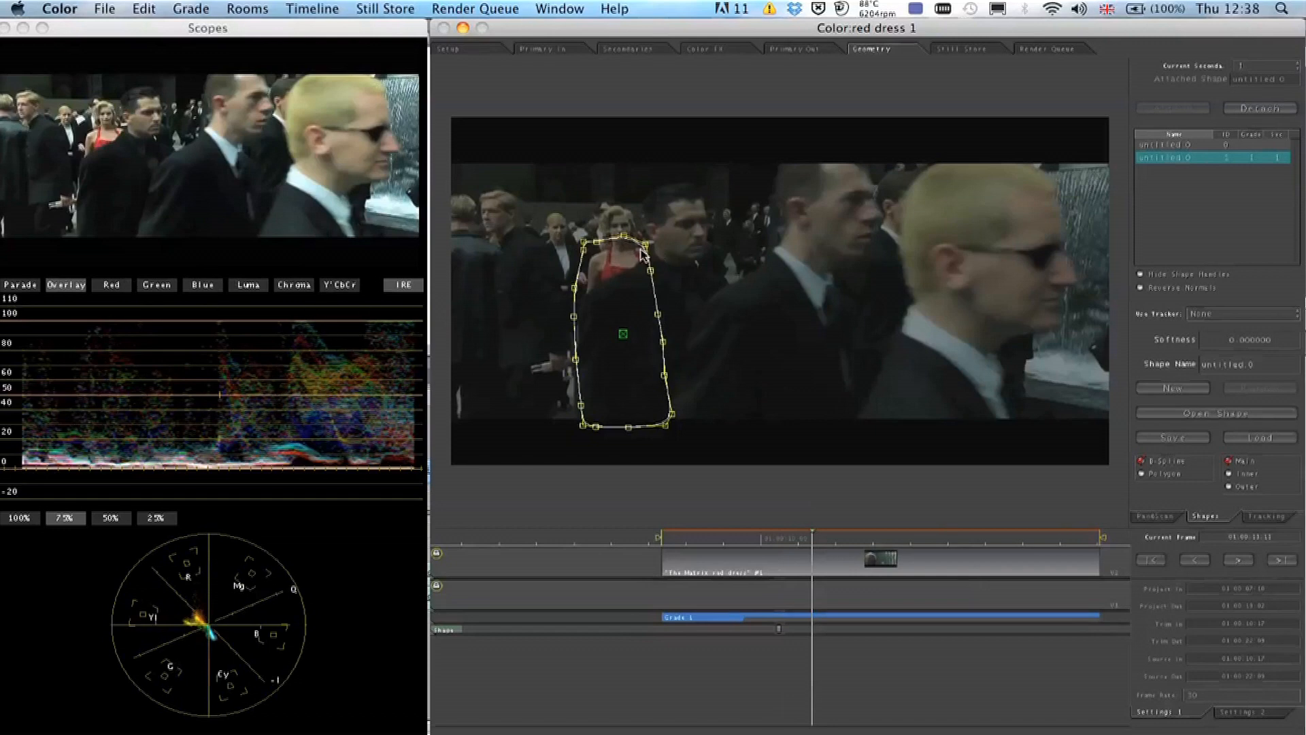
pyautogui.moveTo(646, 246); pyautogui.dragTo(731, 215)
pyautogui.moveTo(646, 249); pyautogui.dragTo(778, 227)
pyautogui.moveTo(644, 243); pyautogui.dragTo(657, 240)
pyautogui.click(660, 241)
# Keyframe the shape on the frame just before 01:00:12:17, adjusting its upper-left and lower-left points around the woman.
pyautogui.hscroll(-5, 671, 631)
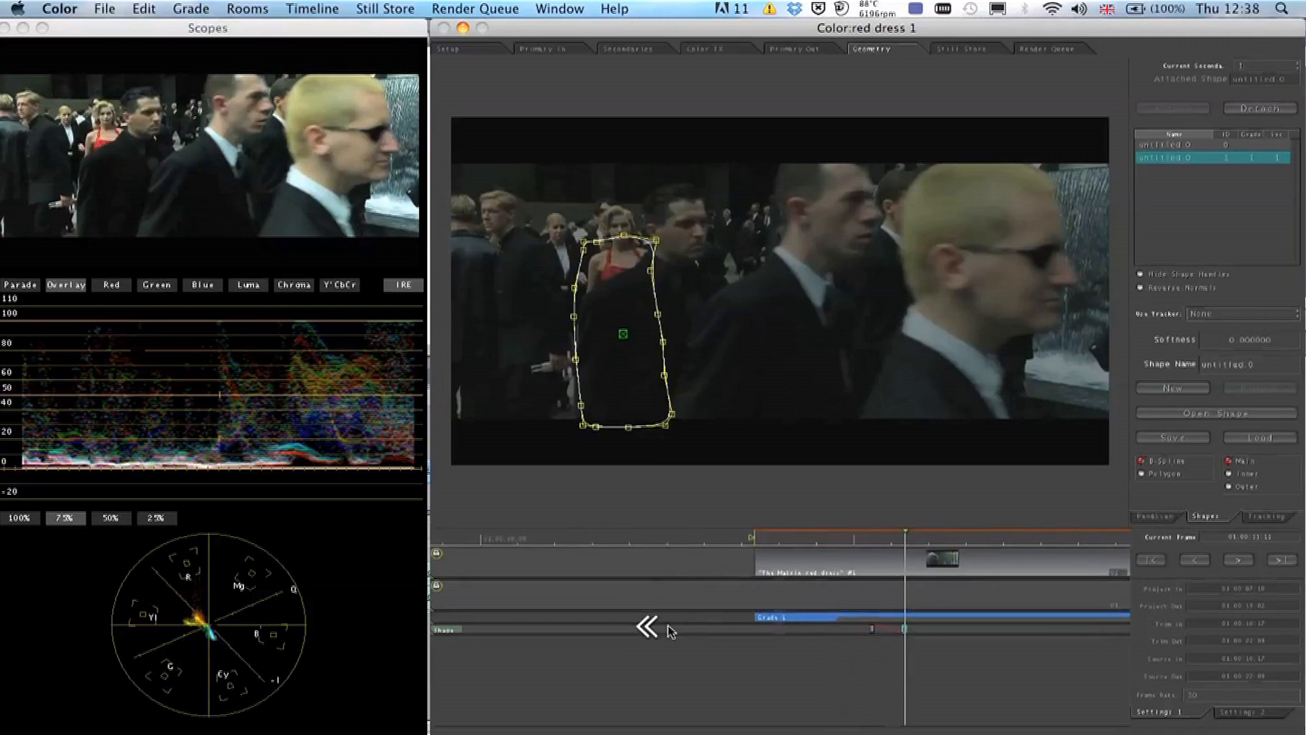
pyautogui.hscroll(10, 671, 631)
pyautogui.hscroll(-1, 671, 631)
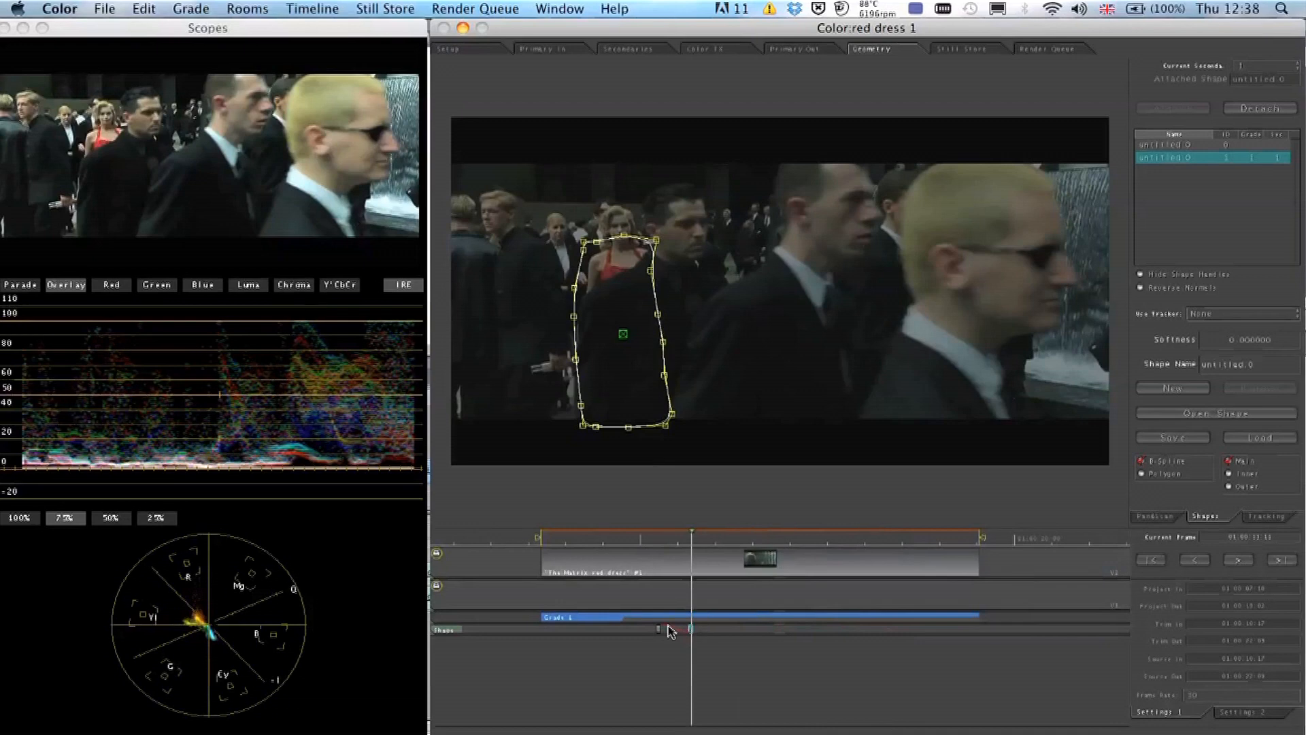
pyautogui.click(727, 542)
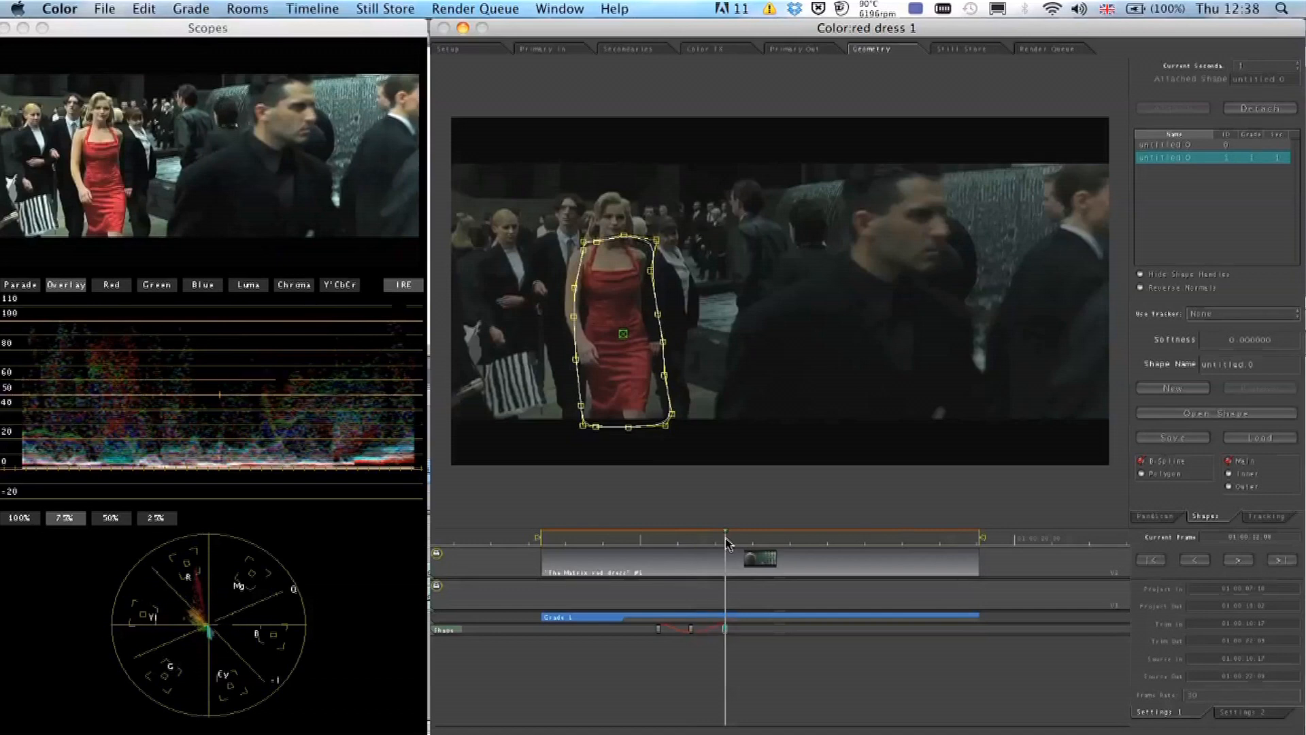
pyautogui.click(595, 241)
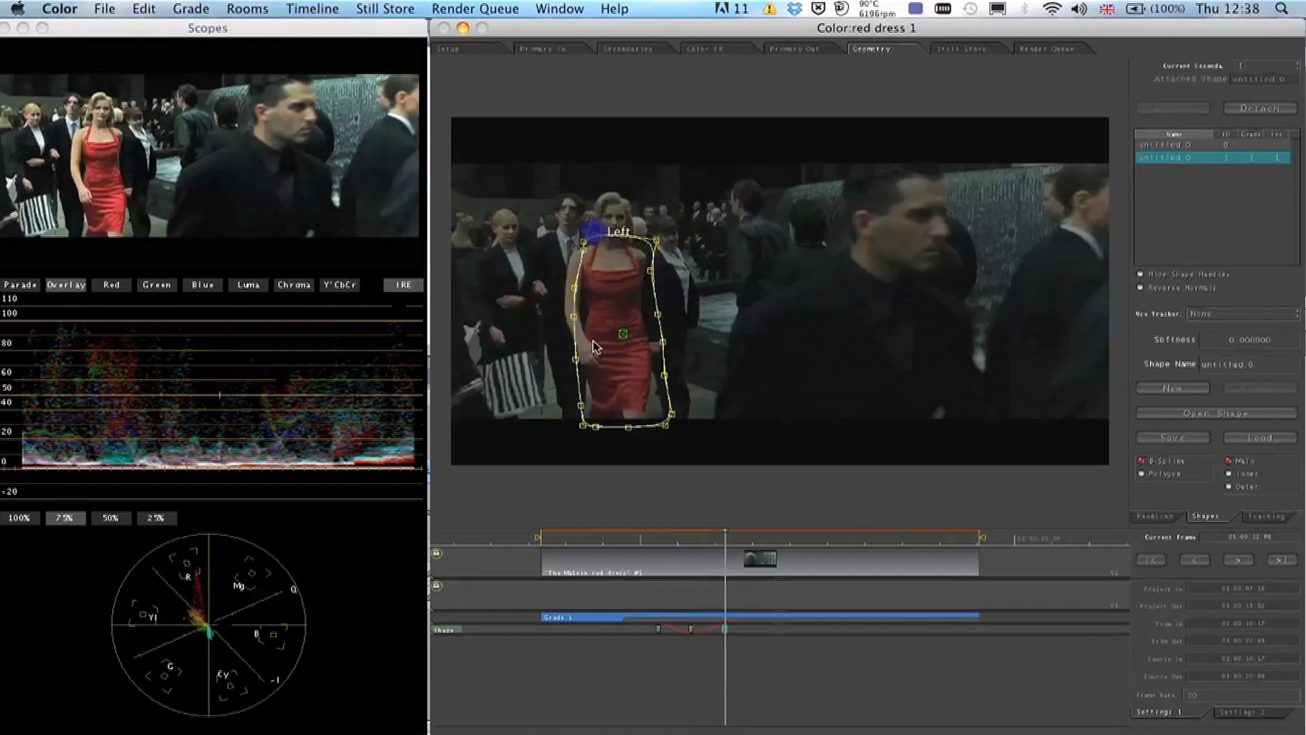
pyautogui.click(577, 429)
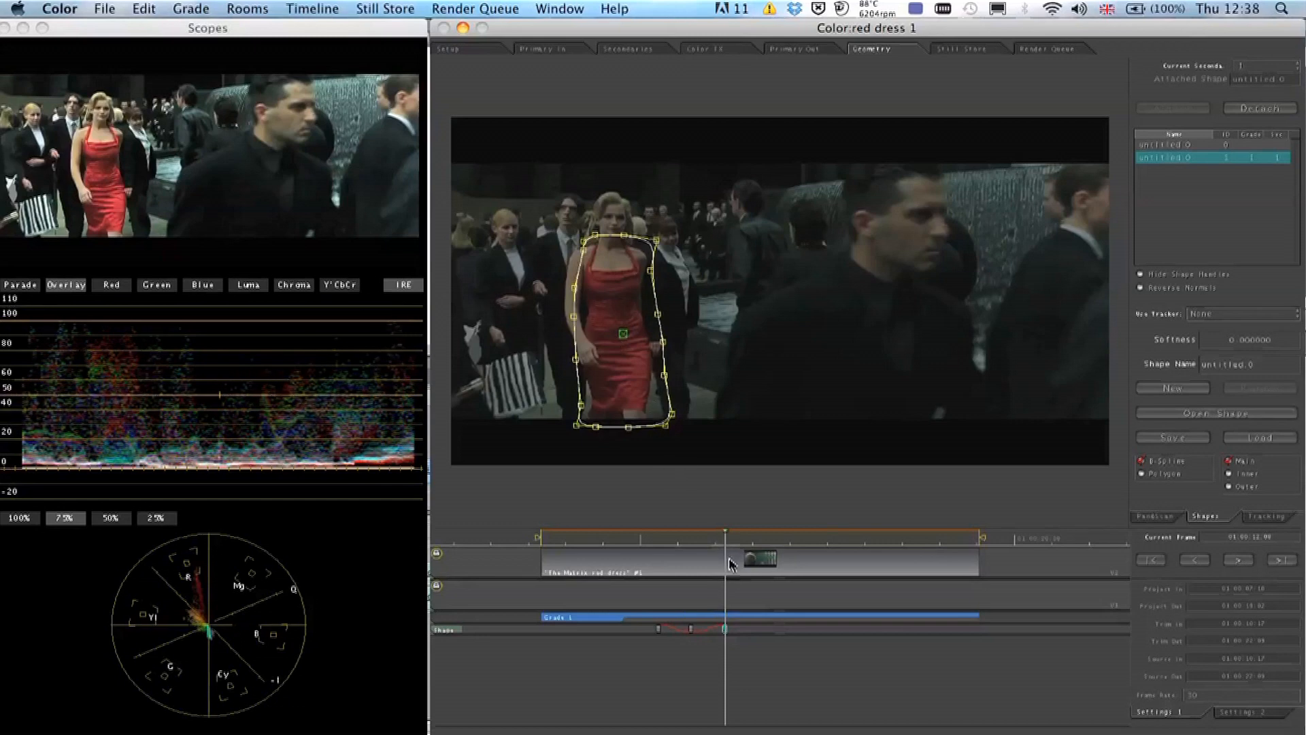
# Keyframe the shape at about 01:00:13:07, widening its left side and moving the upper-right points outward to cover the dress.
pyautogui.click(762, 539)
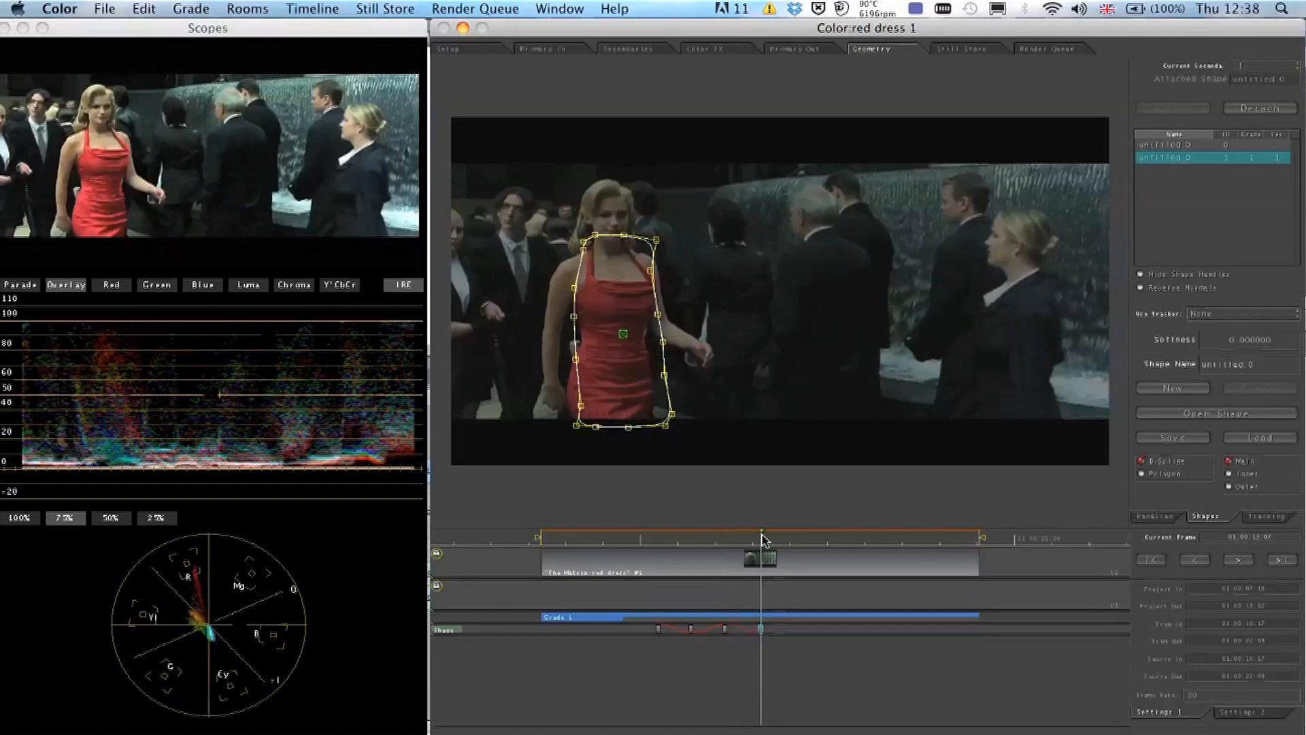
pyautogui.moveTo(544, 278); pyautogui.dragTo(609, 447)
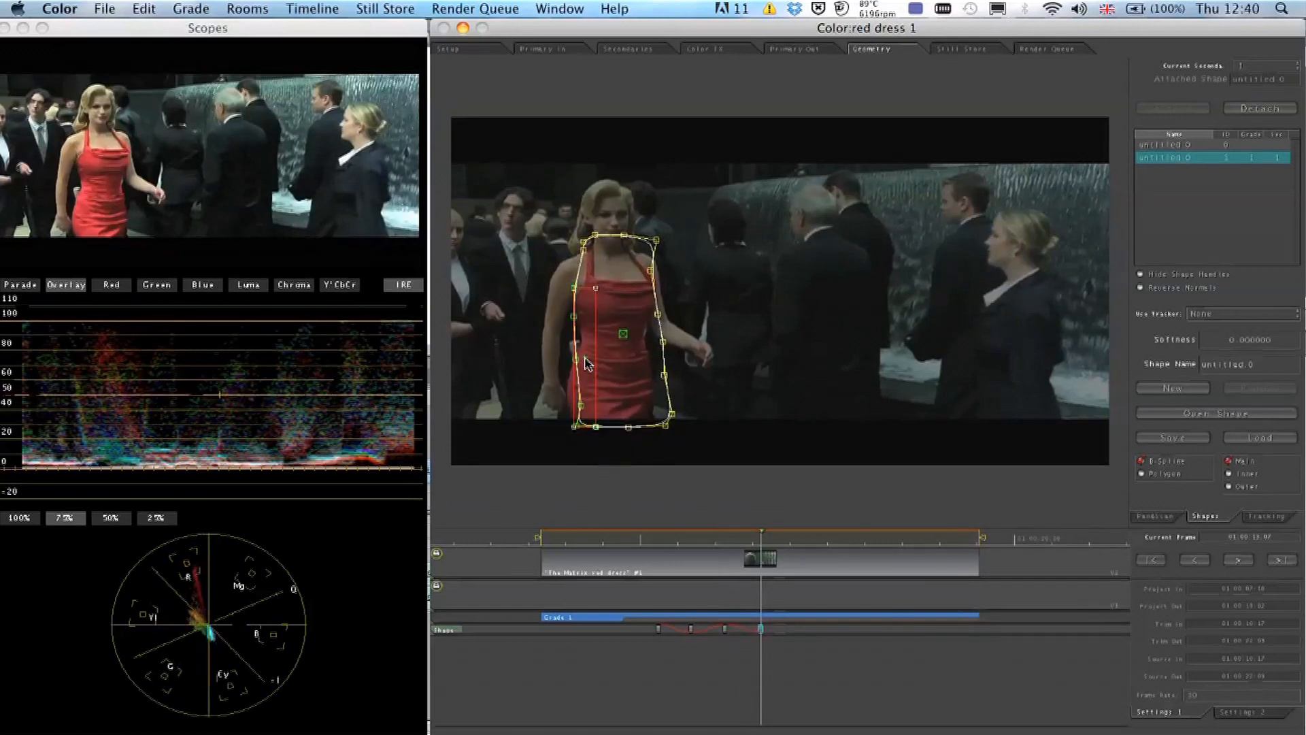
pyautogui.moveTo(585, 363); pyautogui.dragTo(574, 363)
pyautogui.moveTo(519, 459); pyautogui.dragTo(609, 344)
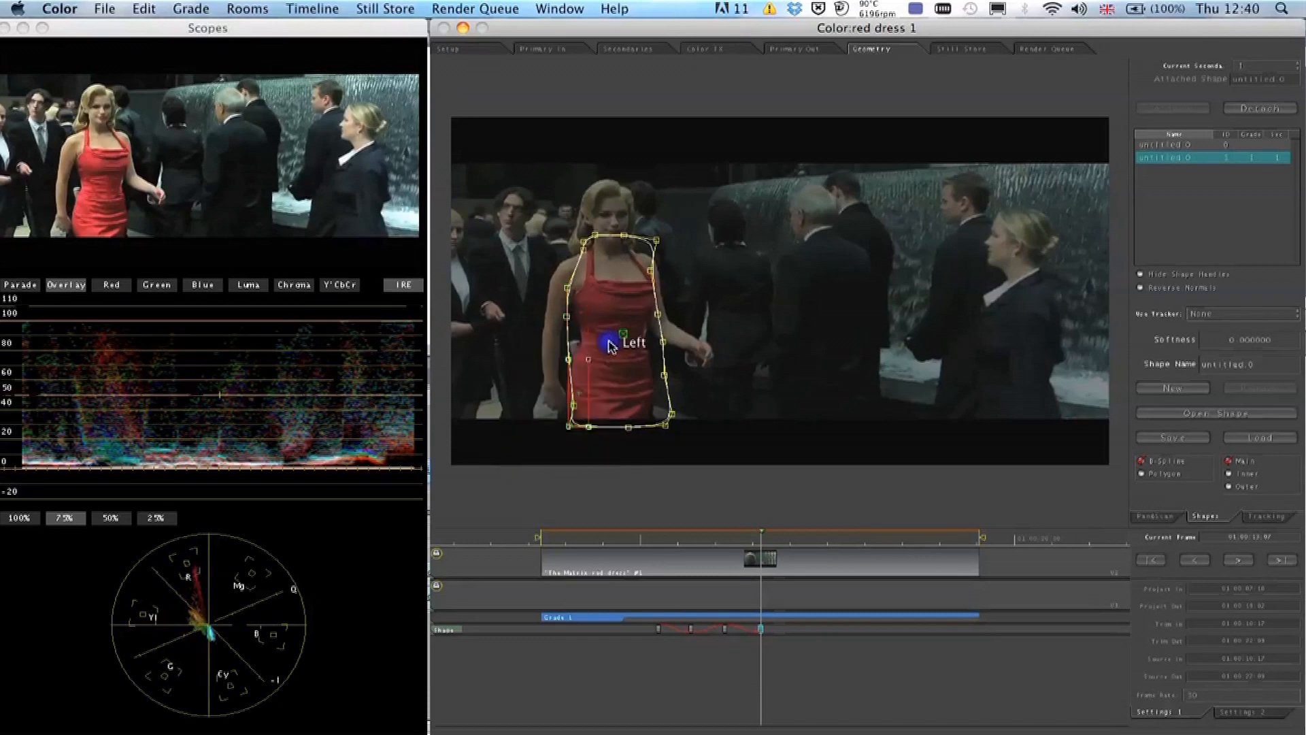
pyautogui.moveTo(576, 397); pyautogui.dragTo(561, 397)
pyautogui.click(703, 294)
pyautogui.click(651, 273)
pyautogui.moveTo(650, 272); pyautogui.dragTo(672, 273)
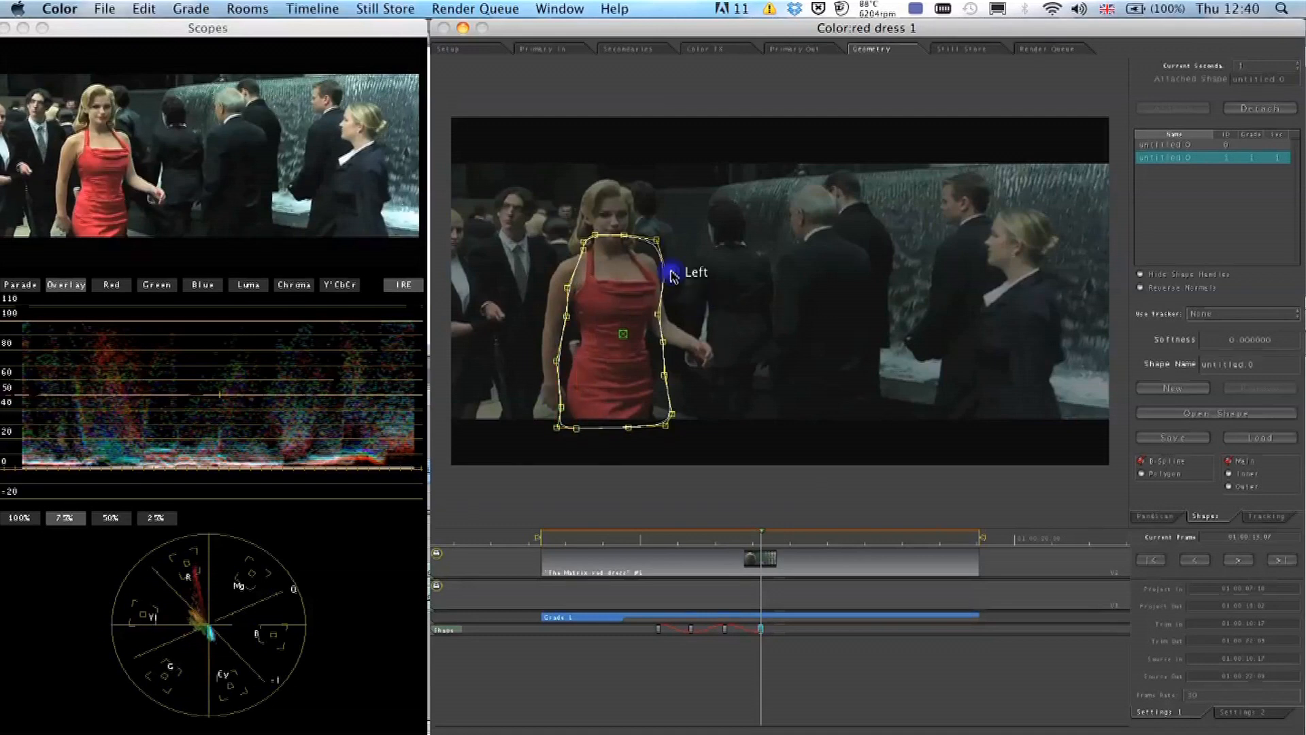
pyautogui.moveTo(659, 317); pyautogui.dragTo(669, 315)
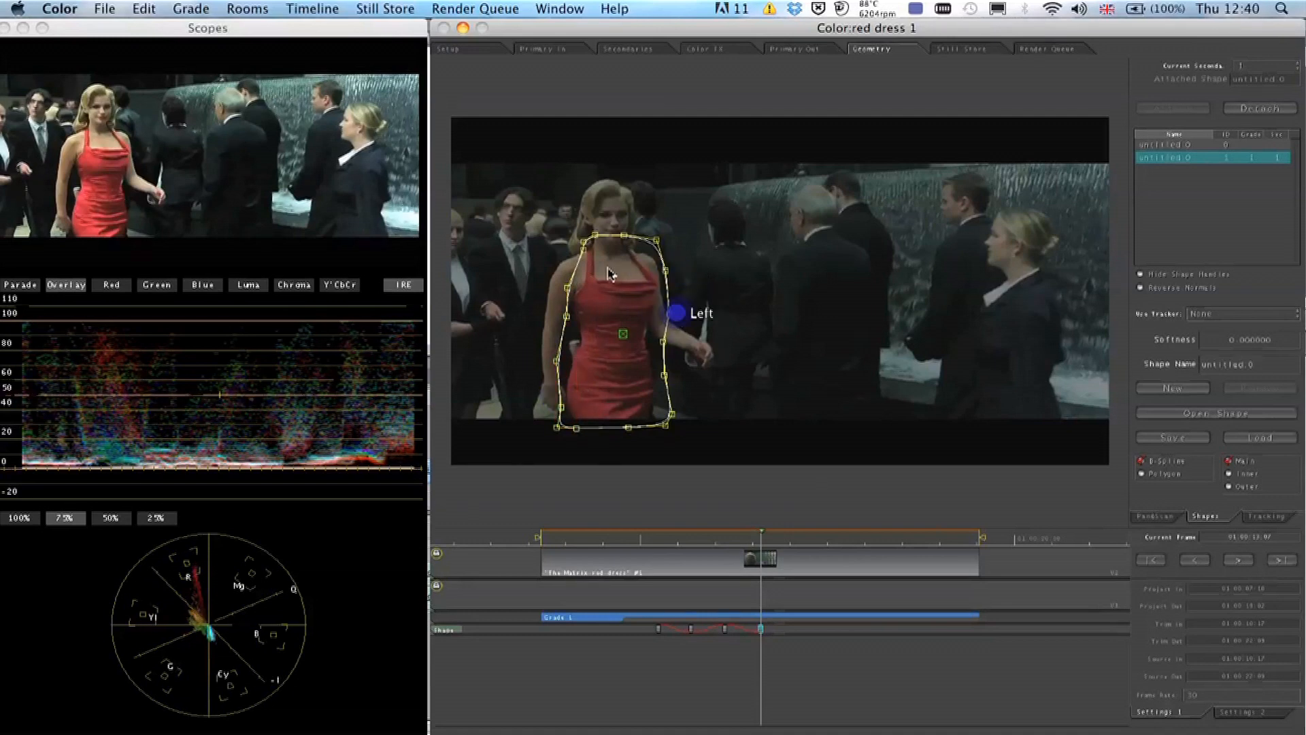
pyautogui.moveTo(584, 251); pyautogui.dragTo(570, 265)
# Keyframe the shape at about 01:00:13:27, moving its right side outward and lowering the top edge to the woman's neckline.
pyautogui.hscroll(-2, 683, 570)
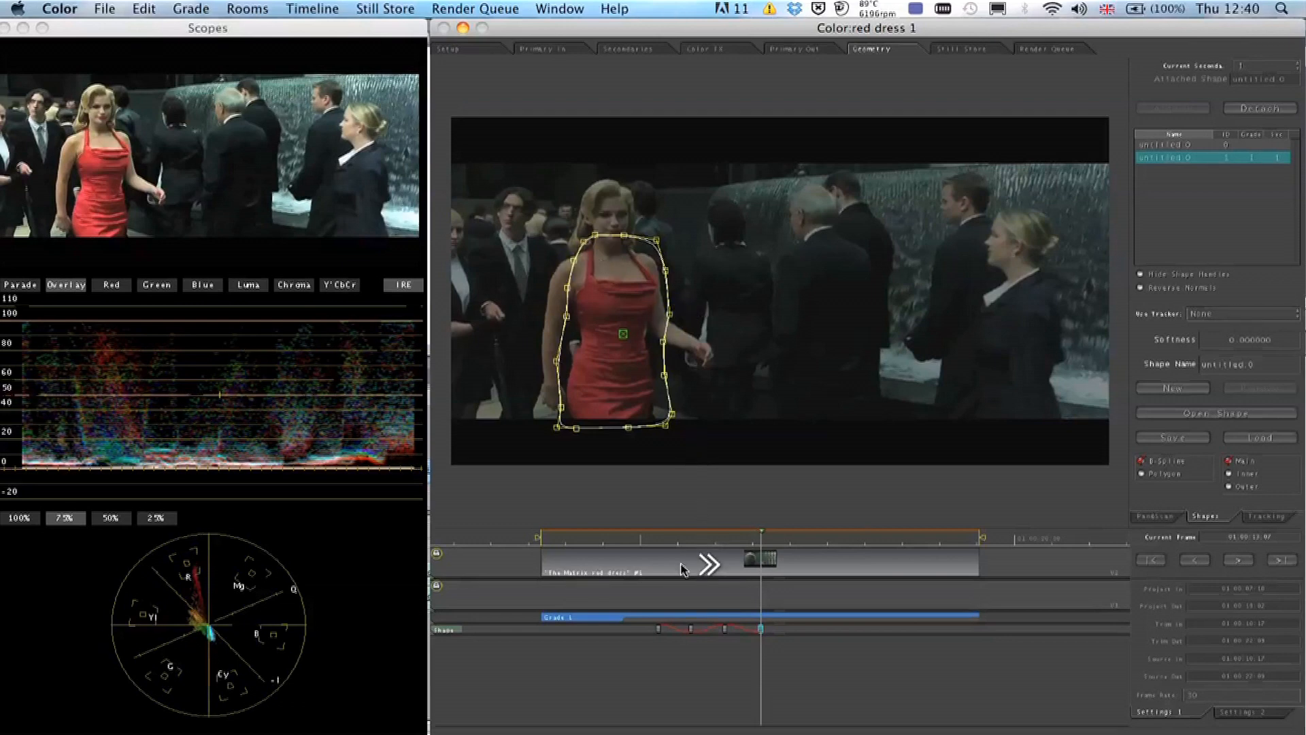
pyautogui.hscroll(6, 683, 569)
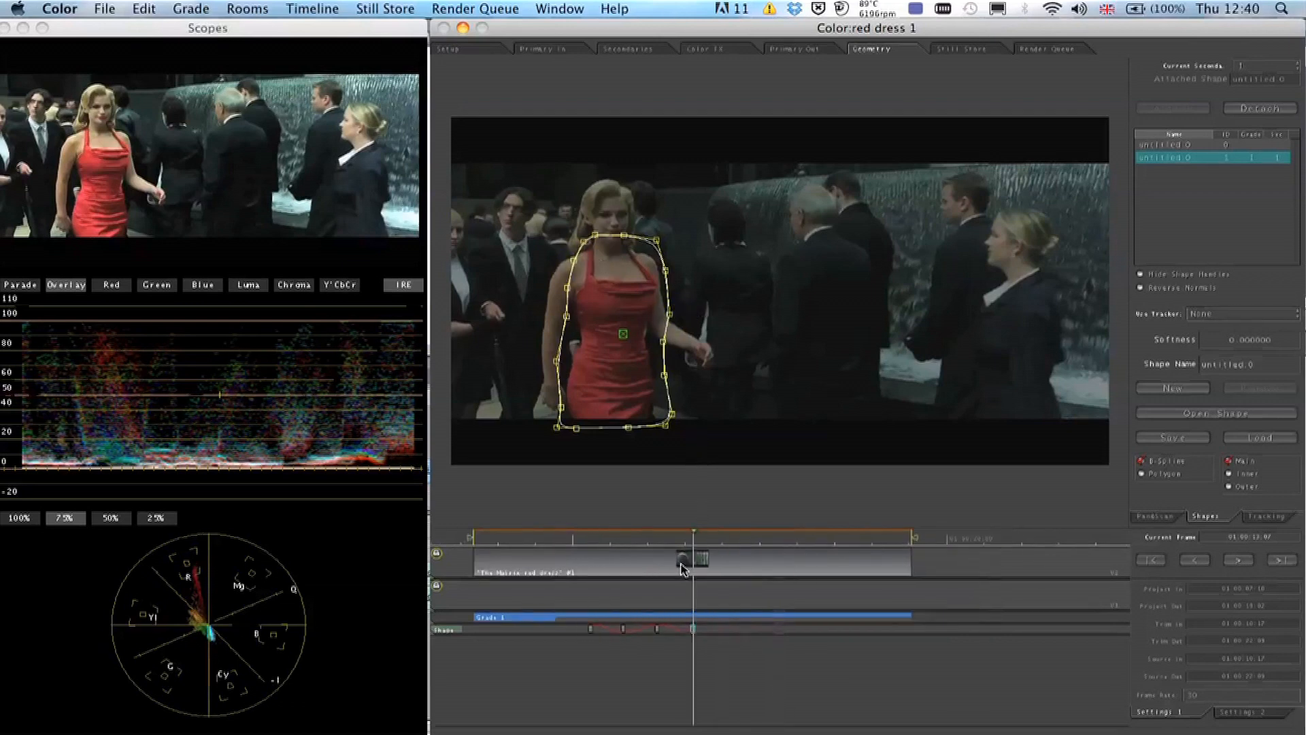
pyautogui.click(720, 539)
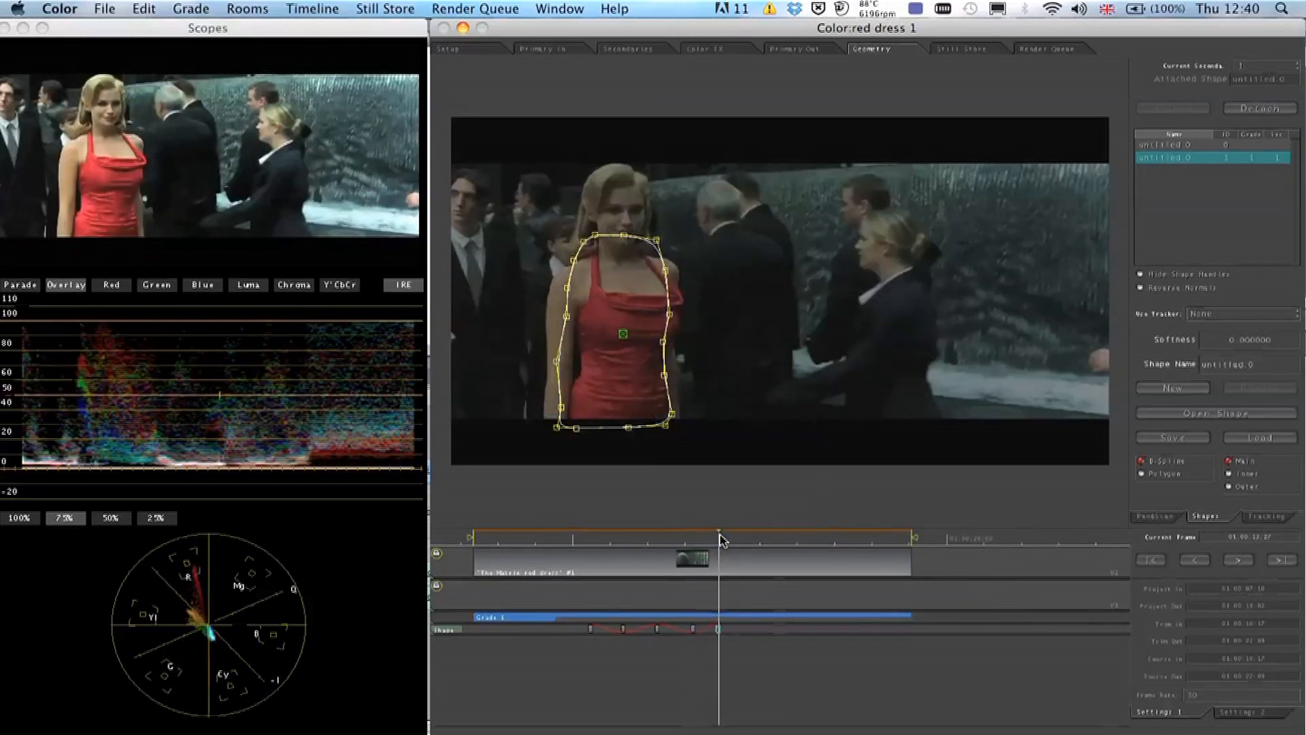
pyautogui.moveTo(736, 449); pyautogui.dragTo(636, 203)
pyautogui.moveTo(666, 307); pyautogui.dragTo(707, 307)
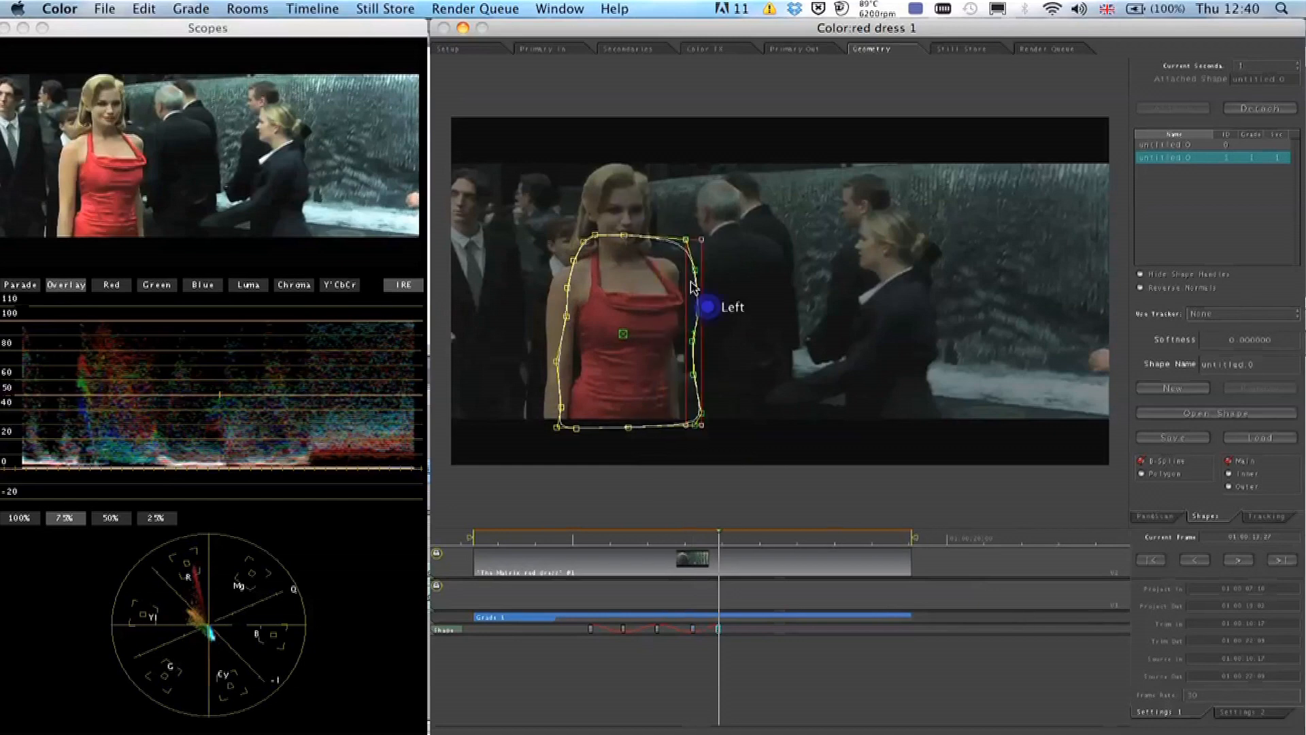
pyautogui.click(624, 235)
pyautogui.moveTo(624, 235); pyautogui.dragTo(623, 248)
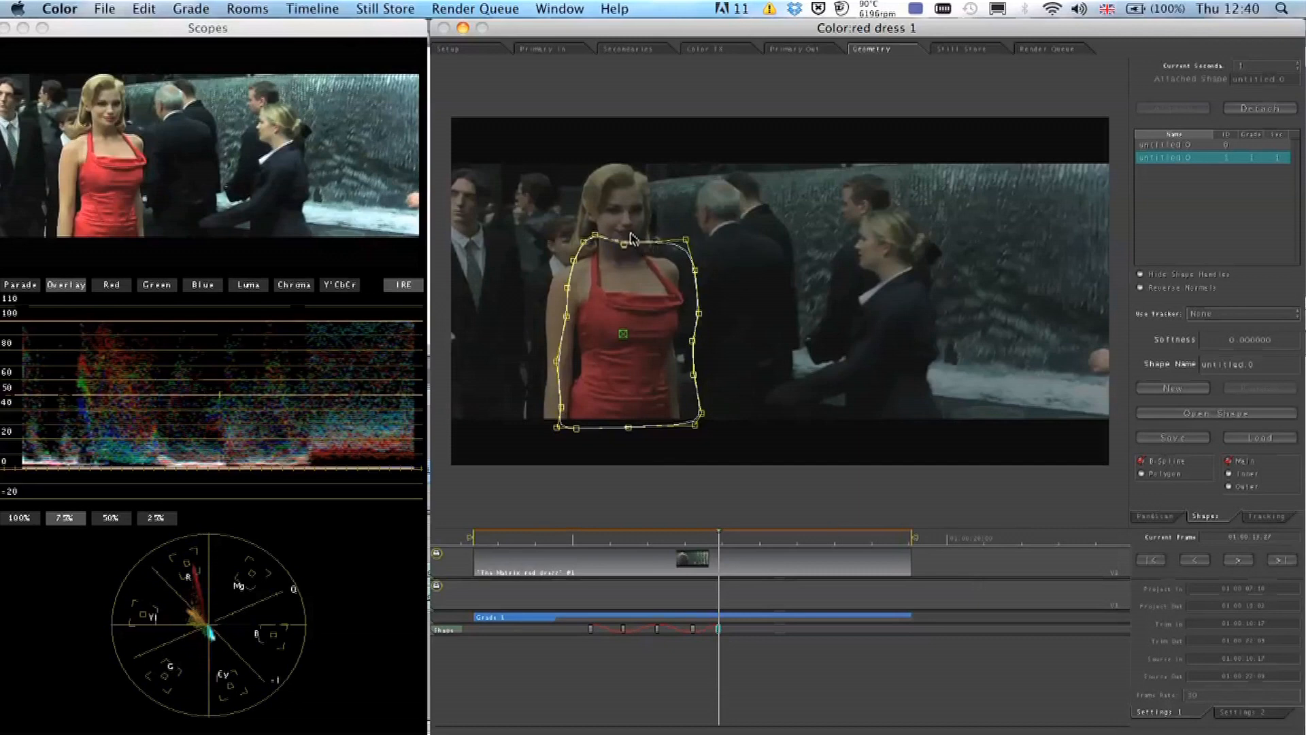
pyautogui.click(569, 317)
pyautogui.moveTo(569, 317); pyautogui.dragTo(565, 317)
pyautogui.moveTo(596, 234); pyautogui.dragTo(596, 239)
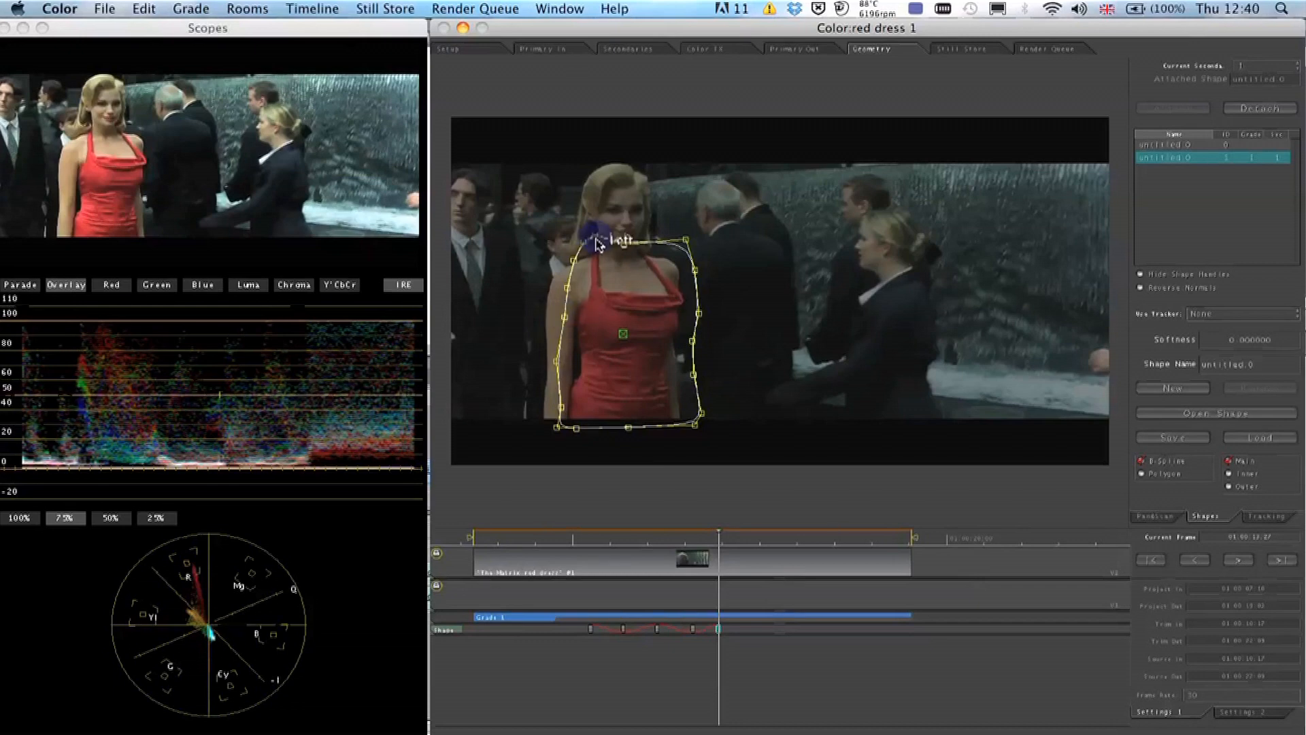
# Keyframe the shape at about 01:00:14:18, extending its right side around the dress and lowering the top edge to the woman's neckline.
pyautogui.click(748, 539)
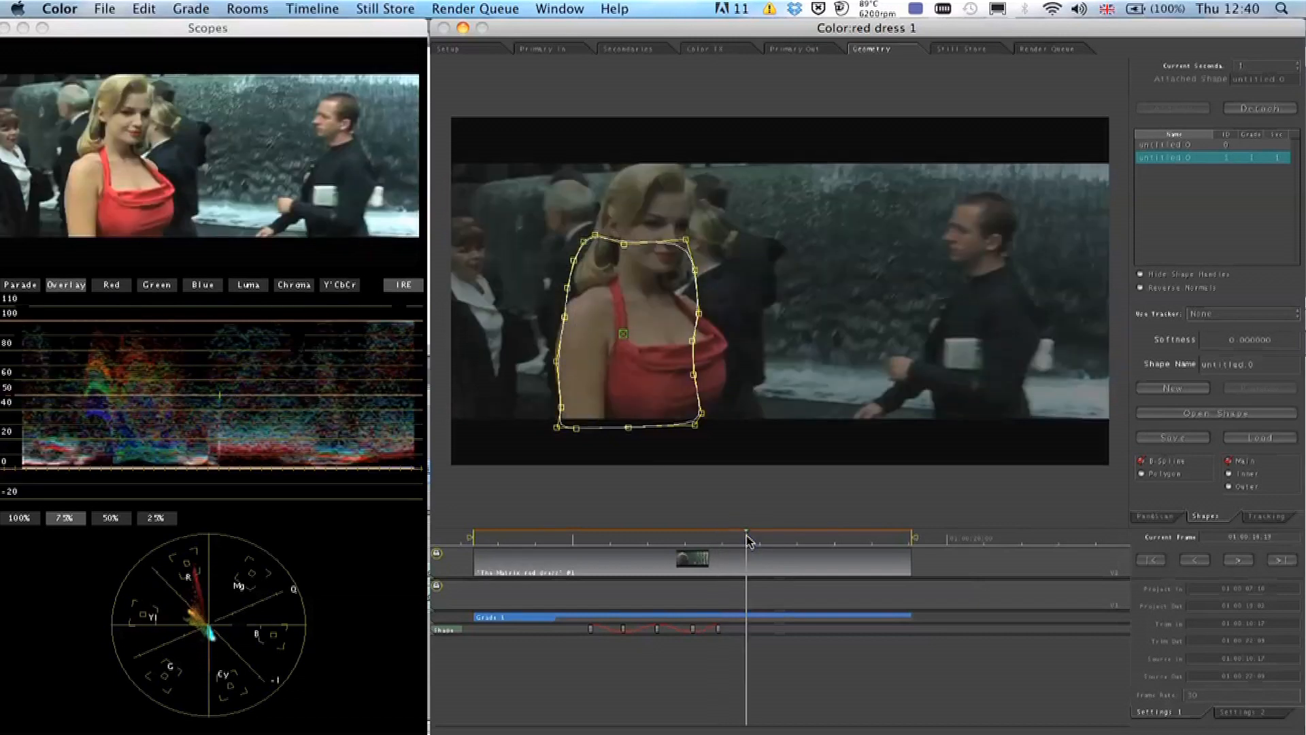
pyautogui.moveTo(775, 283); pyautogui.dragTo(627, 499)
pyautogui.moveTo(660, 380); pyautogui.dragTo(726, 385)
pyautogui.click(517, 198)
pyautogui.moveTo(517, 198); pyautogui.dragTo(846, 292)
pyautogui.moveTo(666, 265); pyautogui.dragTo(692, 305)
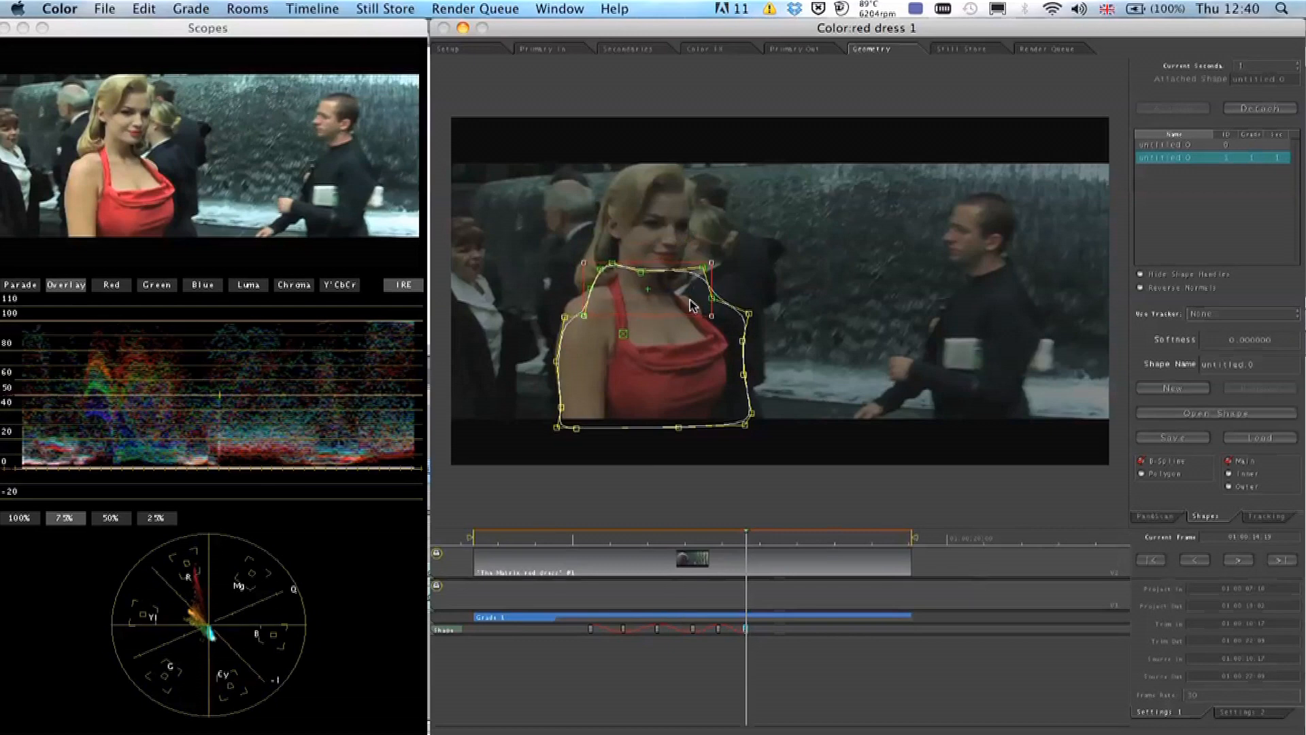
pyautogui.click(690, 303)
# On the same frame, move the shape's left-side points inward toward the woman's arm.
pyautogui.moveTo(542, 403); pyautogui.dragTo(597, 300)
pyautogui.moveTo(574, 368); pyautogui.dragTo(597, 368)
pyautogui.click(597, 368)
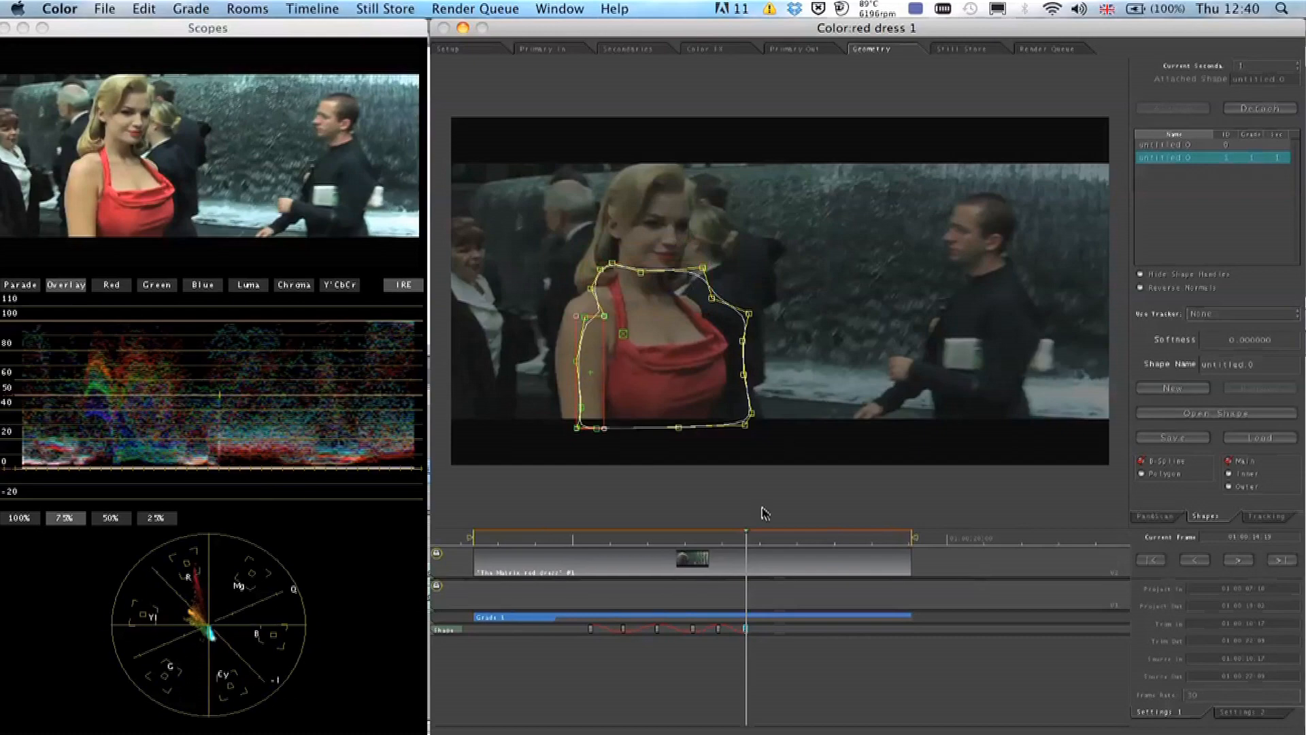
# Keyframe the shape at about 01:00:14:26, moving its right-side points outward past the edge of the dress.
pyautogui.click(767, 538)
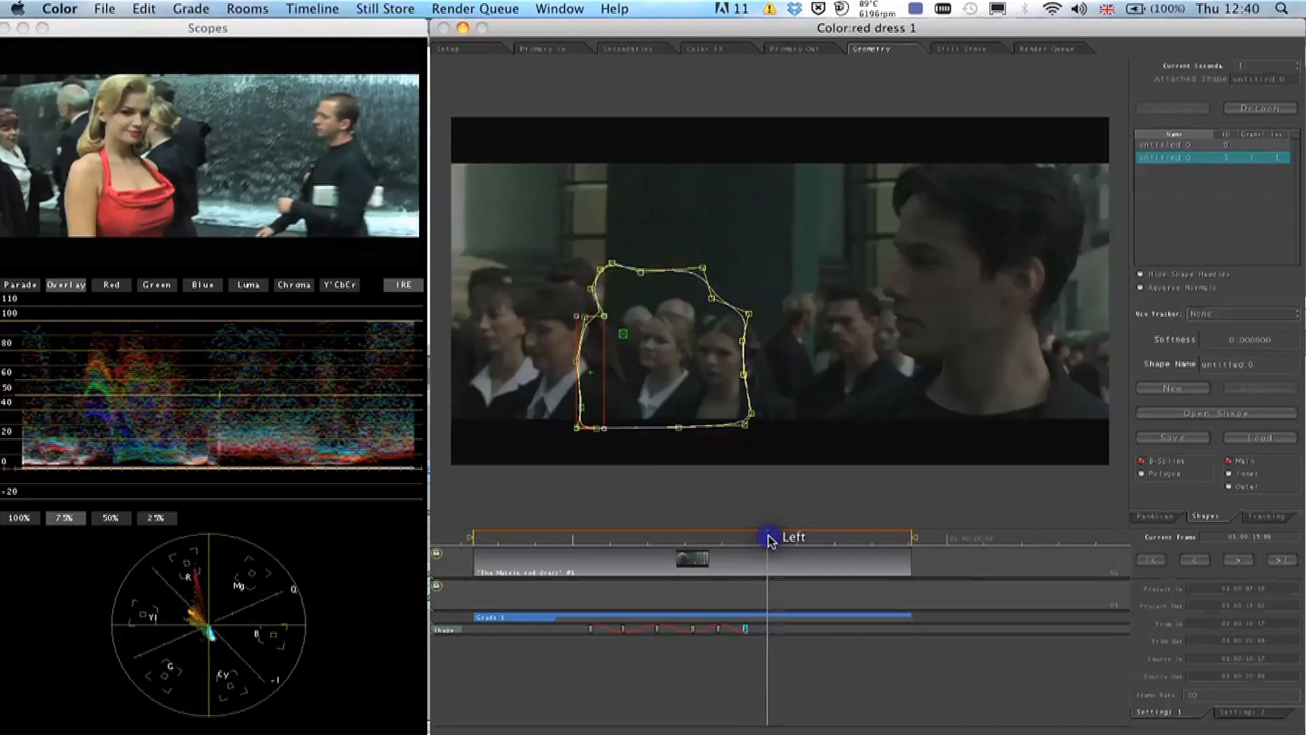
pyautogui.click(759, 537)
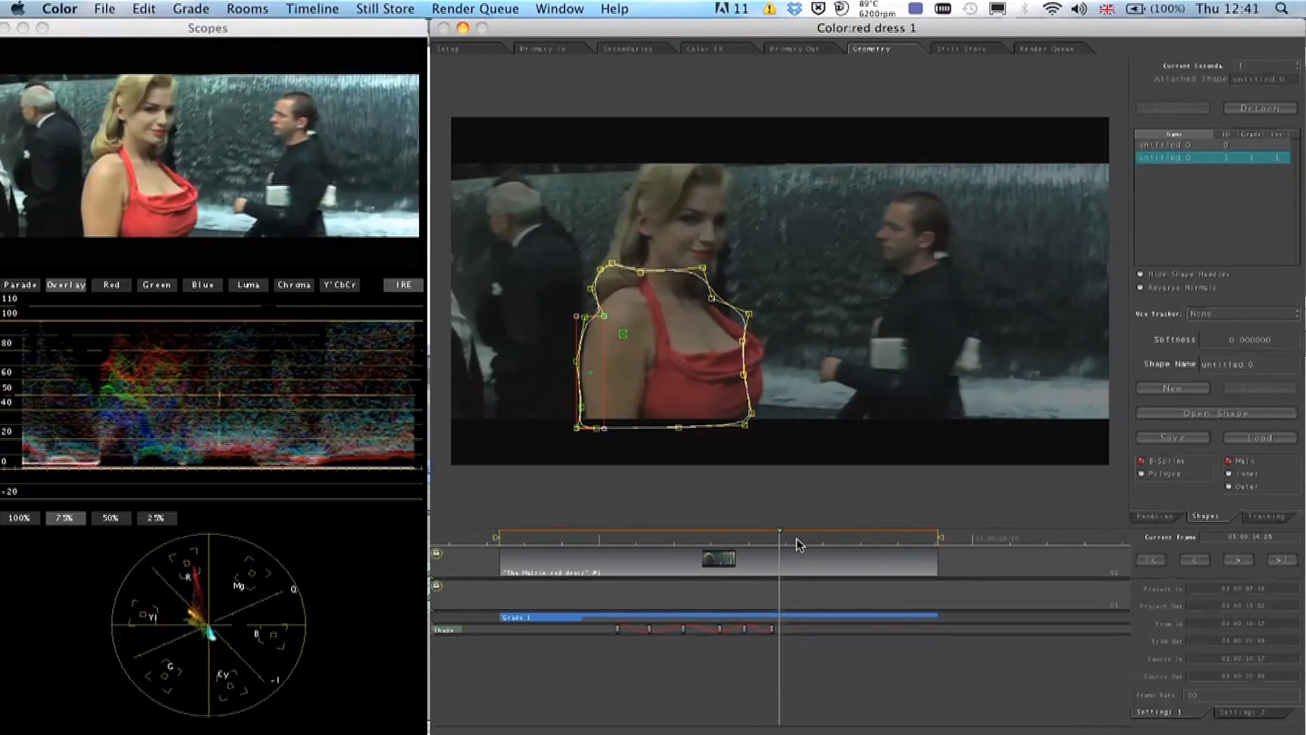
pyautogui.moveTo(824, 271); pyautogui.dragTo(679, 496)
pyautogui.click(720, 375)
pyautogui.moveTo(732, 374); pyautogui.dragTo(763, 374)
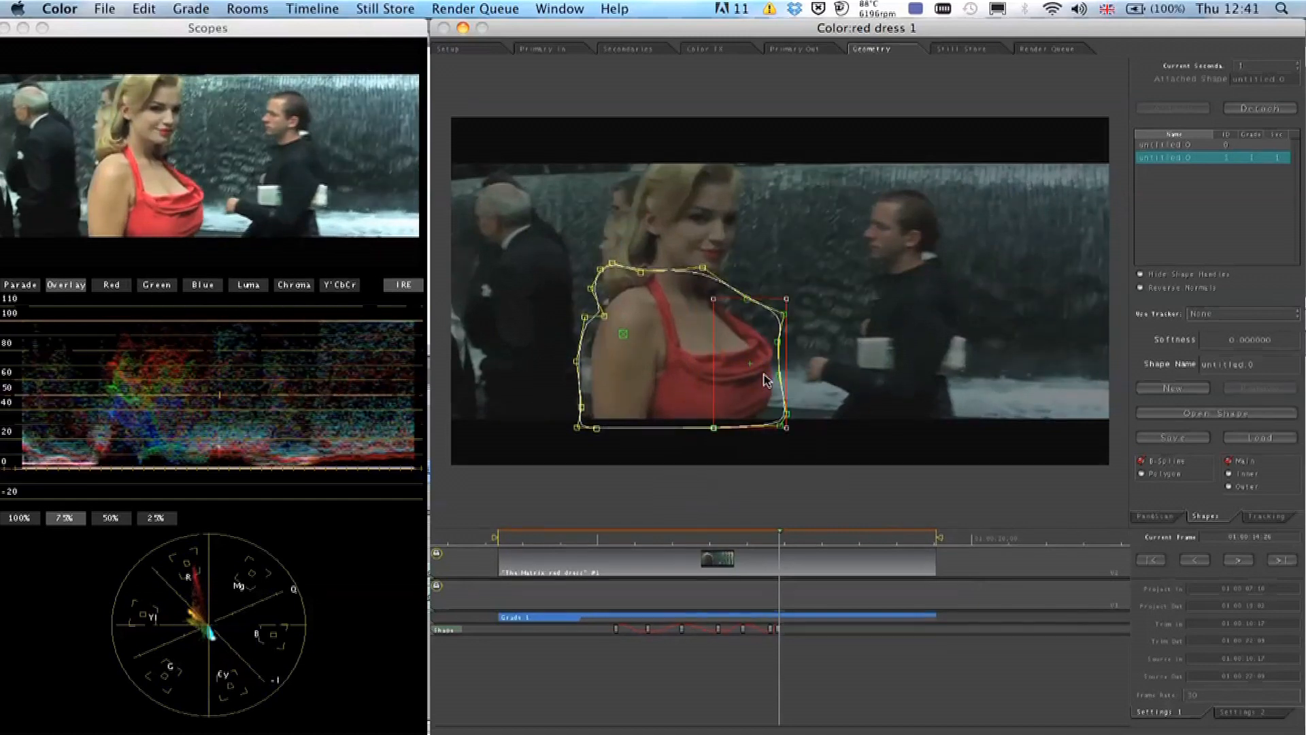
# Keyframe the shape one frame further on, shifting its right side slightly outward and its left side inward to fit the woman.
pyautogui.press('Right')
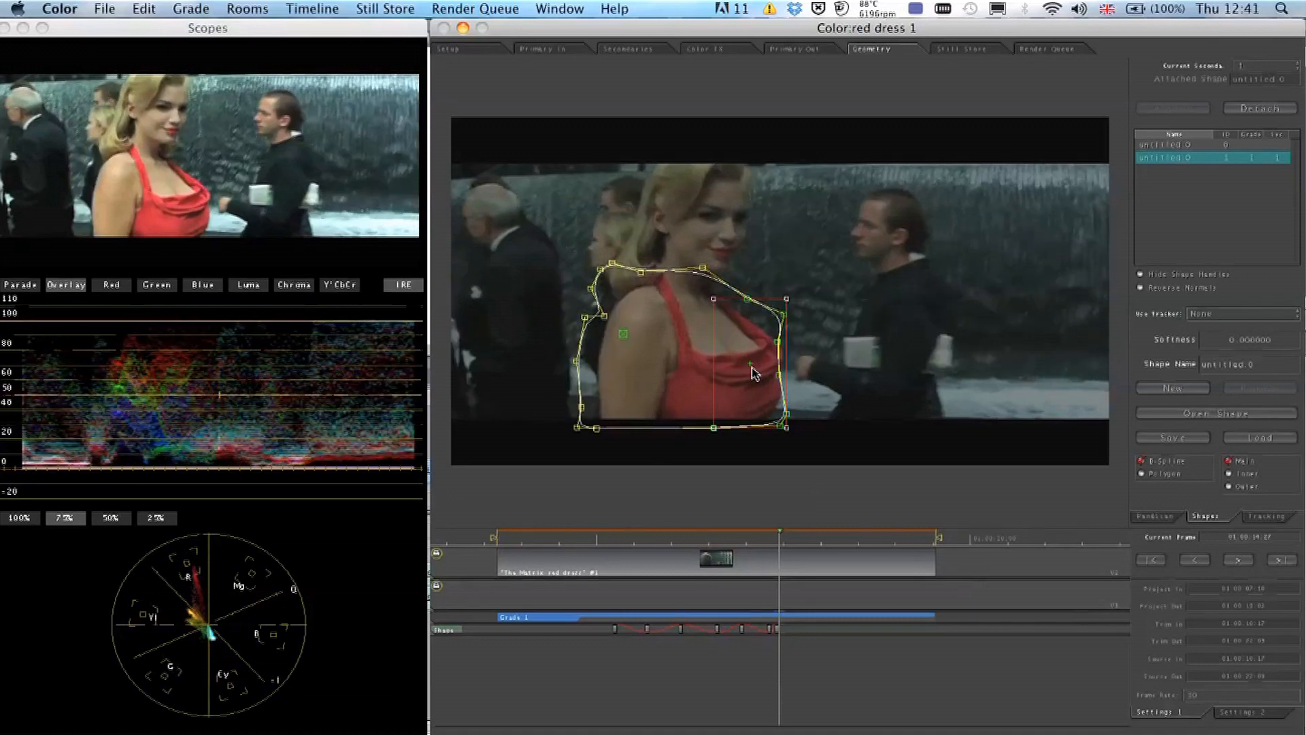
pyautogui.moveTo(753, 360)
pyautogui.mouseDown()
pyautogui.moveTo(752, 350)
pyautogui.moveTo(769, 357)
pyautogui.mouseUp()
pyautogui.moveTo(495, 230); pyautogui.dragTo(680, 471)
pyautogui.moveTo(608, 405); pyautogui.dragTo(627, 396)
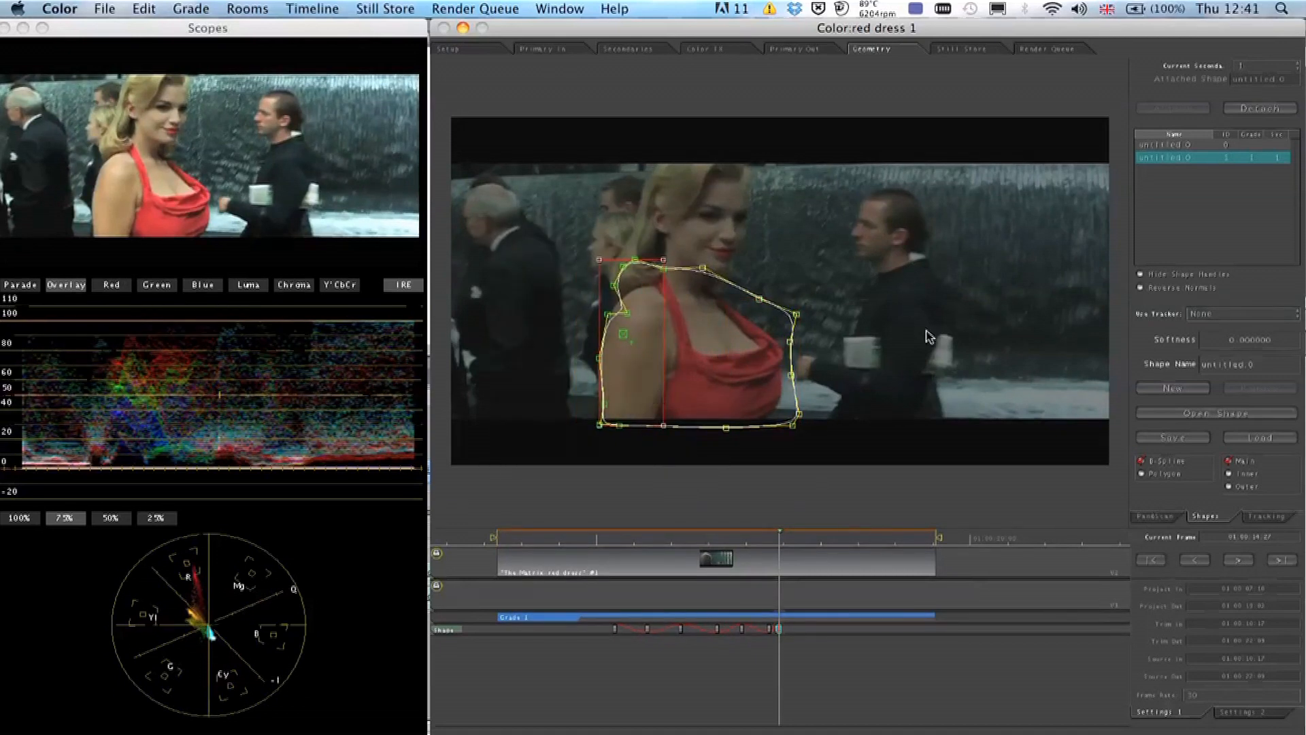
# Keyframe the shape after the cut at about 01:00:15:18, moving the whole shape down to the woman at the image's left edge.
pyautogui.press('Right')
pyautogui.press('Right')
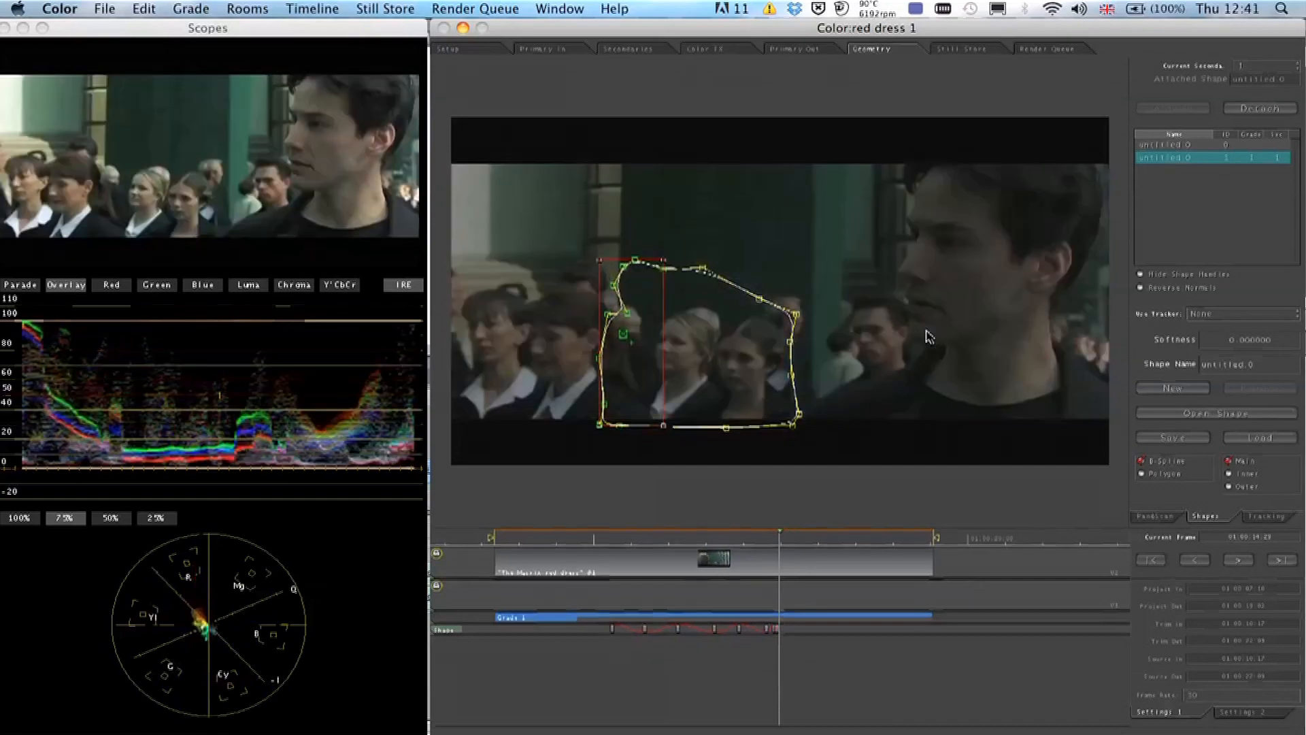
pyautogui.press('Left')
pyautogui.press('Right')
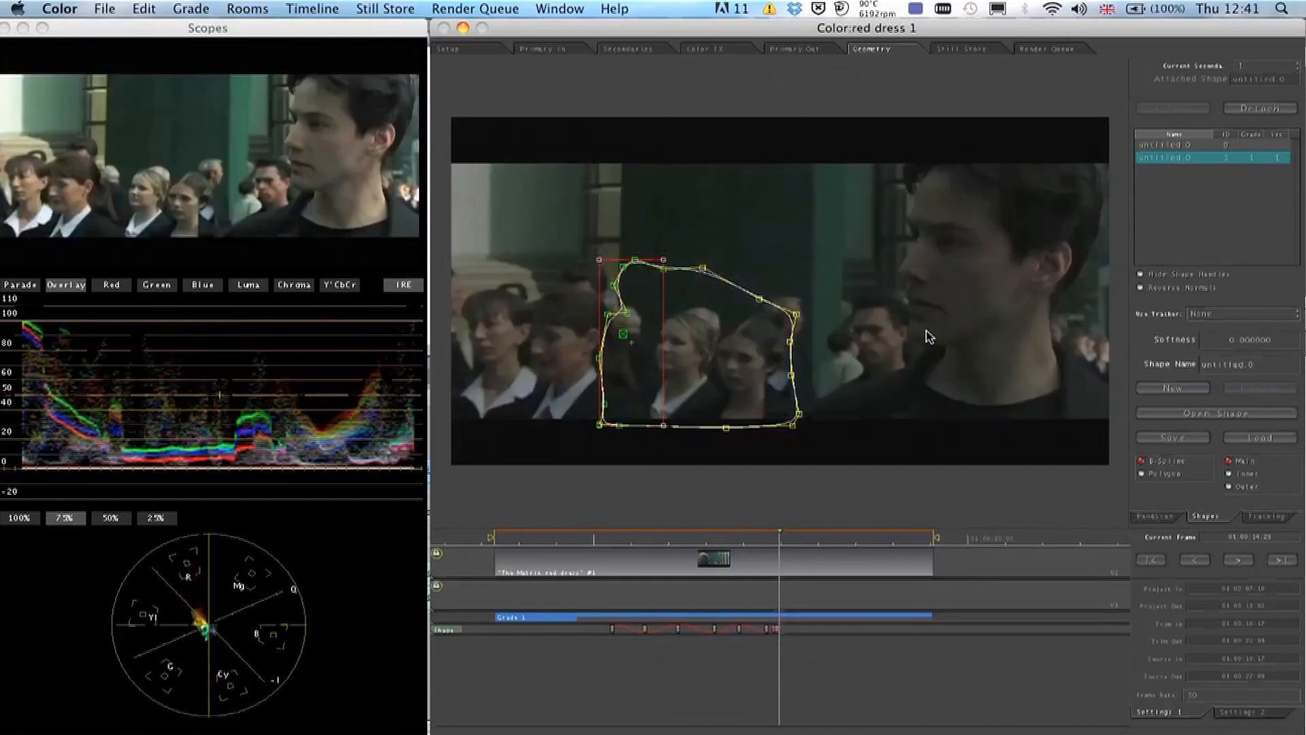
pyautogui.press('Left')
pyautogui.press('Right')
pyautogui.click(798, 537)
pyautogui.click(808, 538)
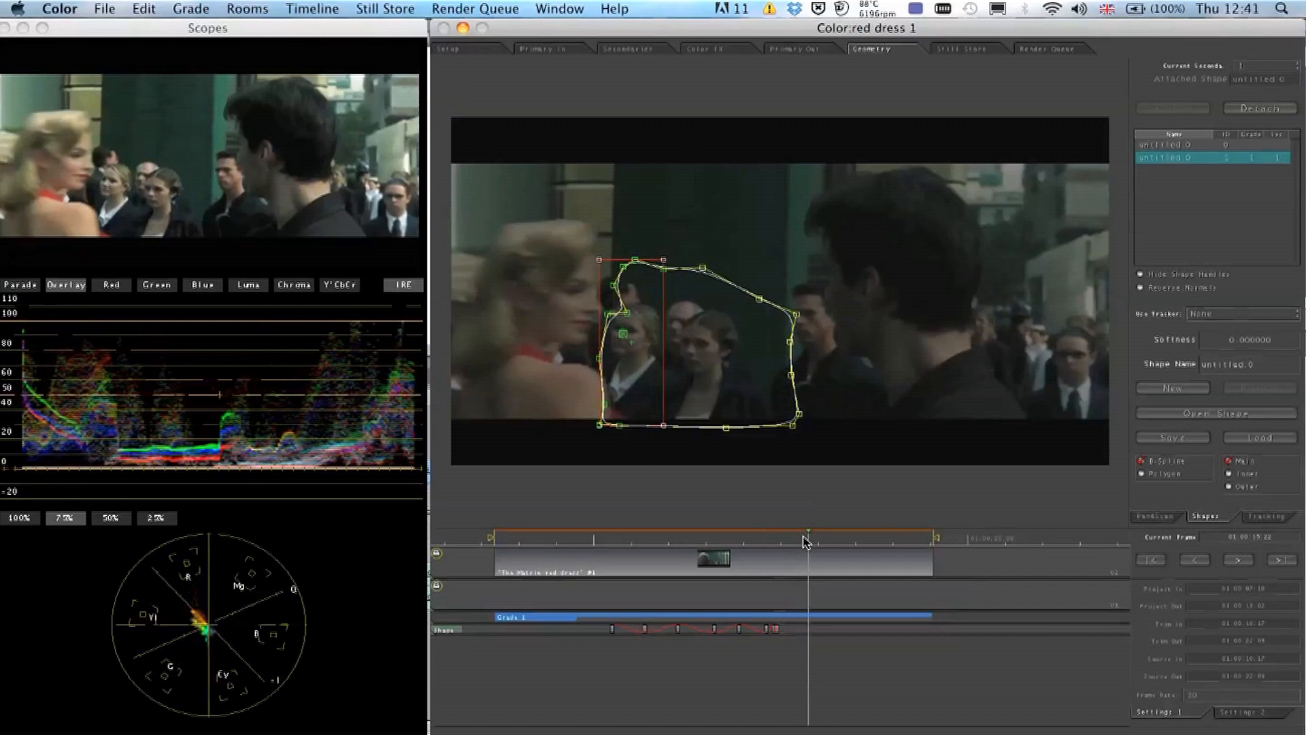
pyautogui.click(804, 538)
pyautogui.press('Right')
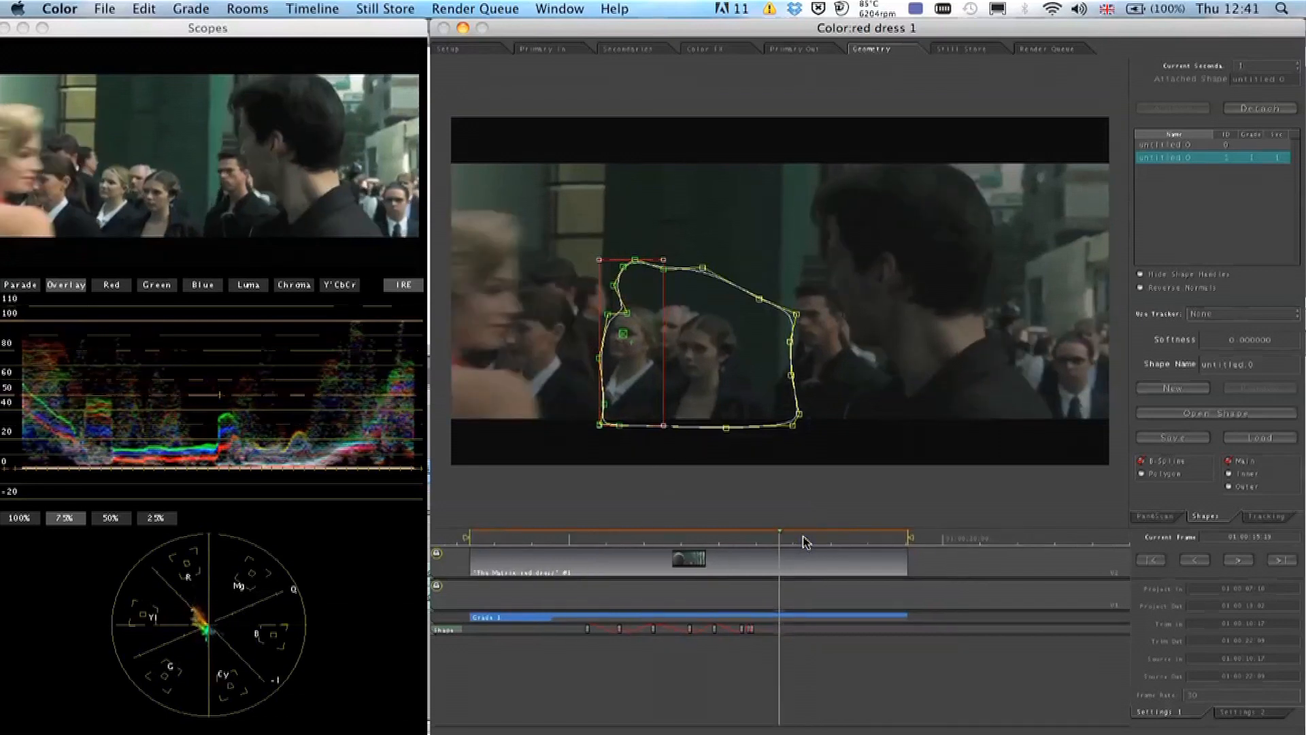
pyautogui.press('Right')
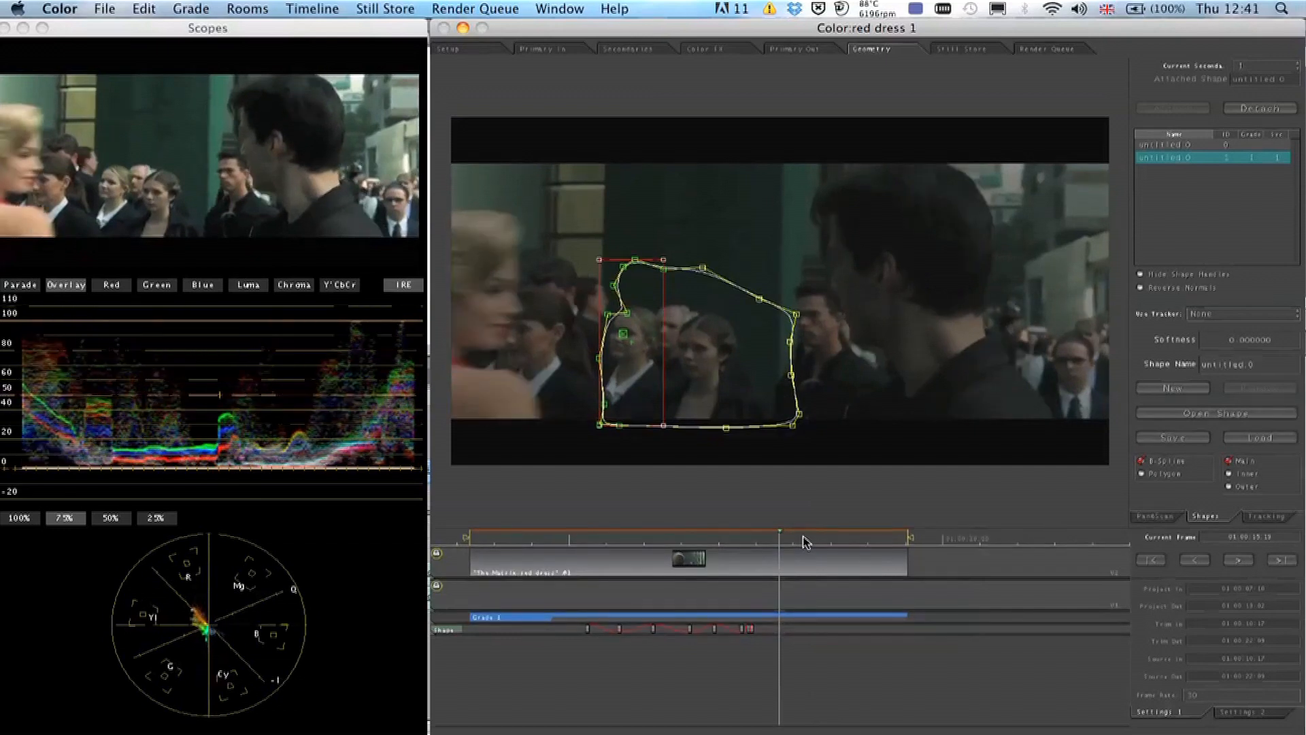
pyautogui.moveTo(510, 218); pyautogui.dragTo(958, 504)
pyautogui.moveTo(739, 361); pyautogui.dragTo(538, 446)
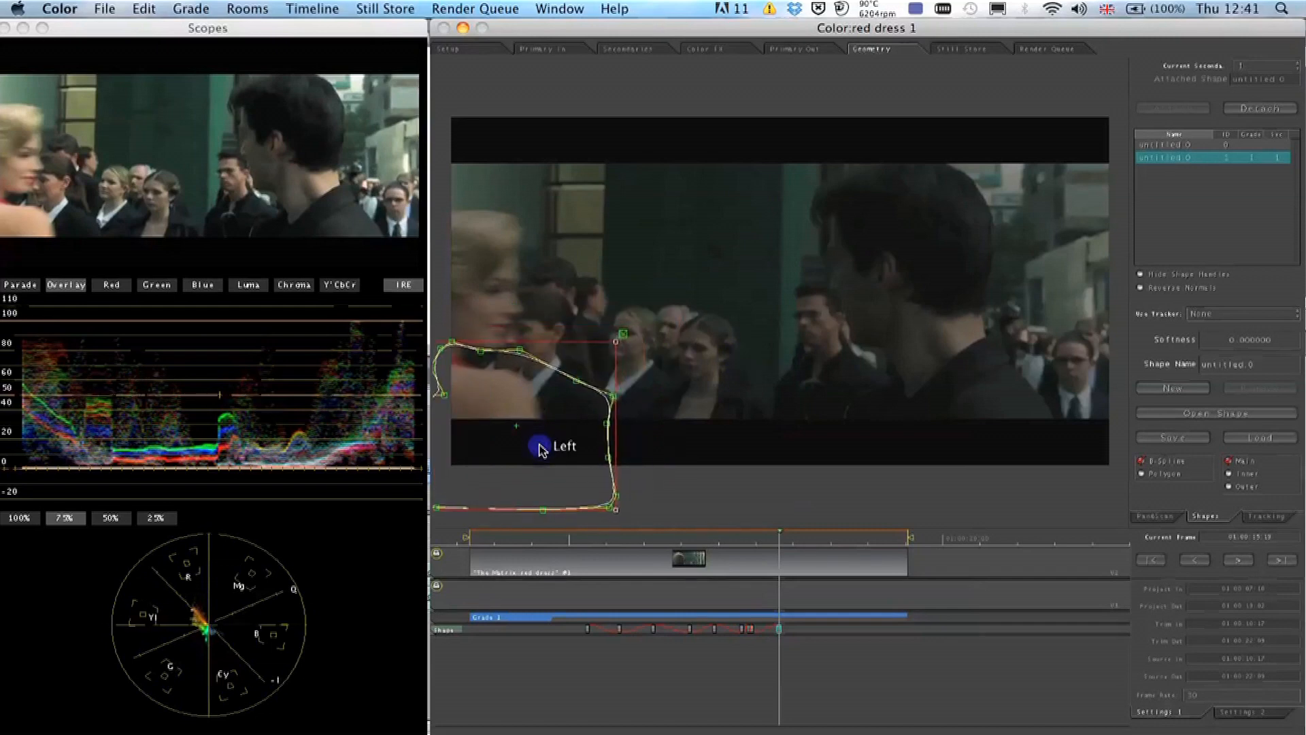
# Keyframe the whole shape at about 01:00:16:01 and 01:00:16:11, moving it rightward to follow the woman's back.
pyautogui.click(795, 538)
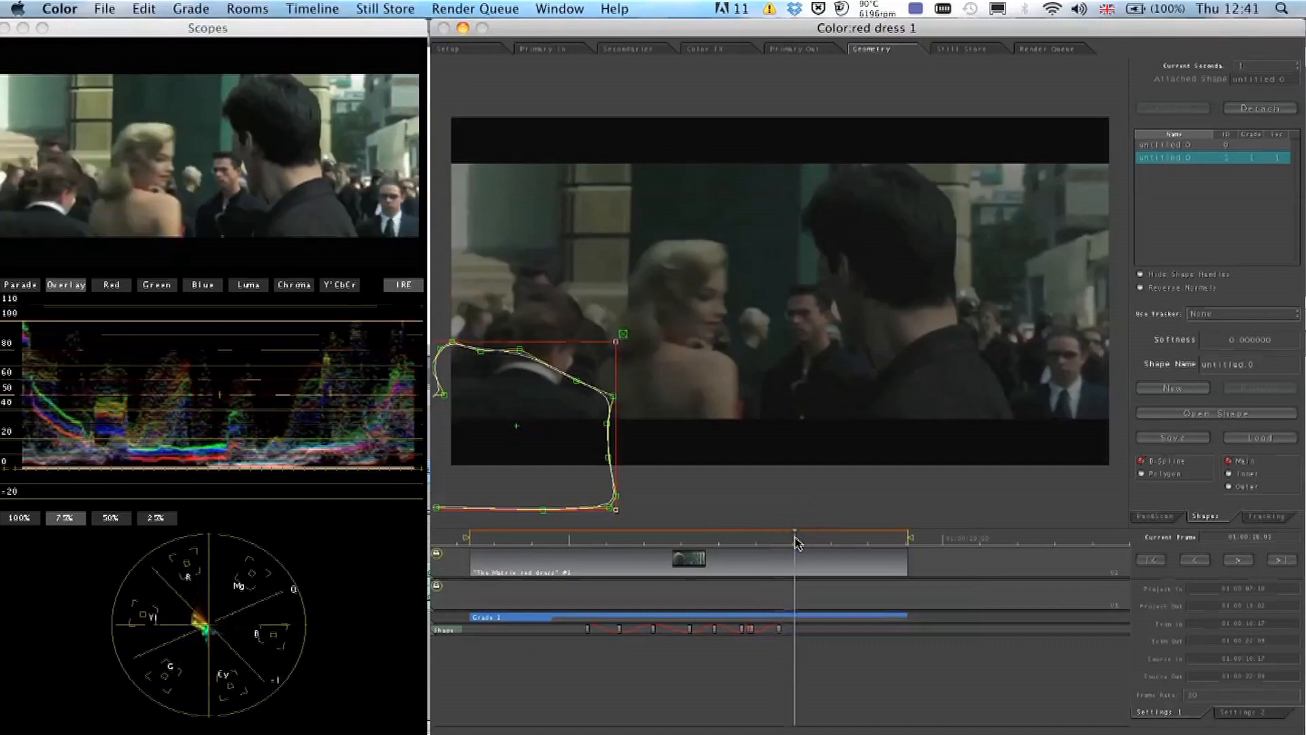
pyautogui.moveTo(485, 401); pyautogui.dragTo(666, 371)
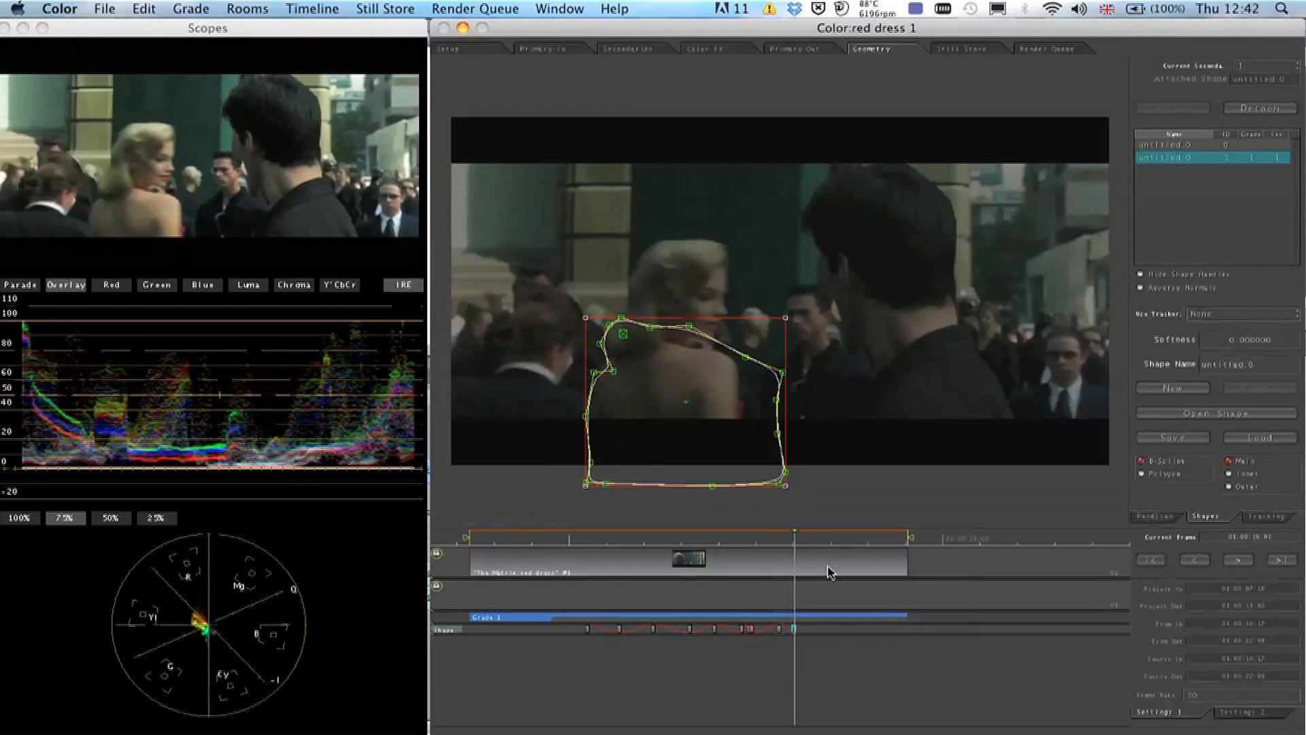
pyautogui.click(808, 538)
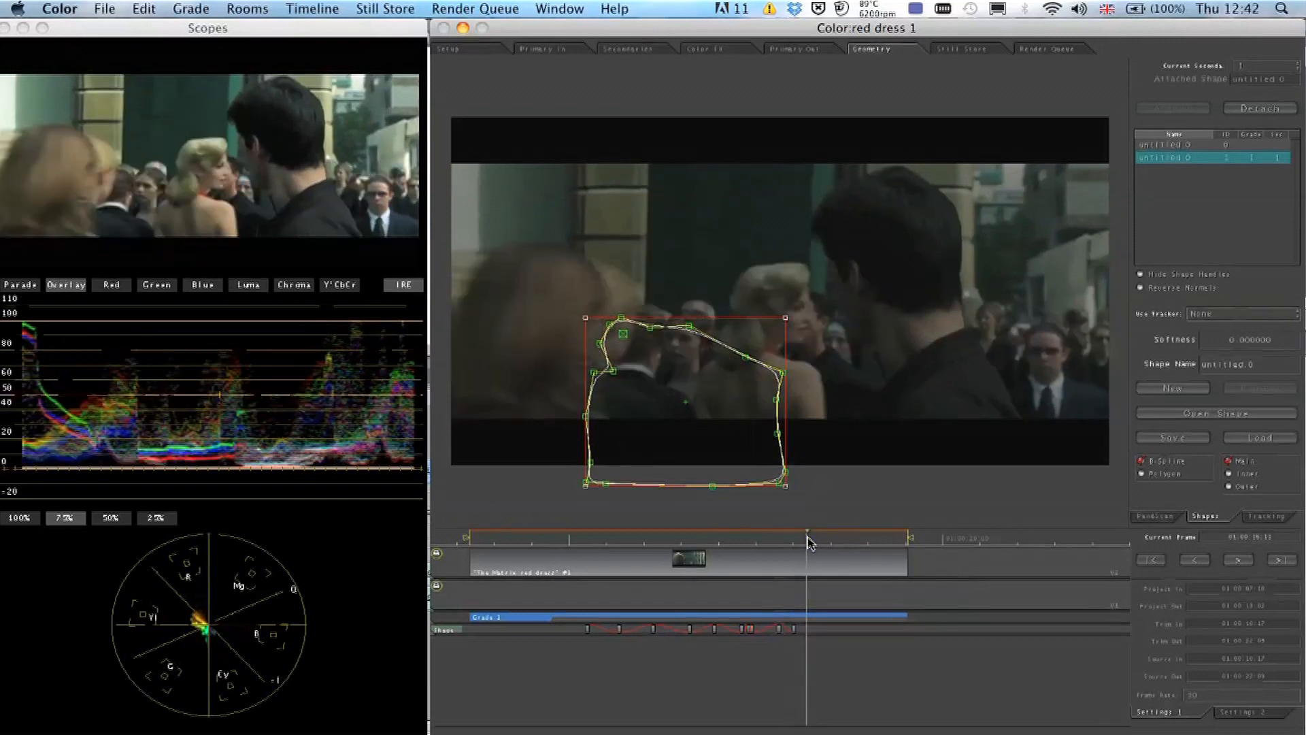
pyautogui.moveTo(665, 360); pyautogui.dragTo(742, 362)
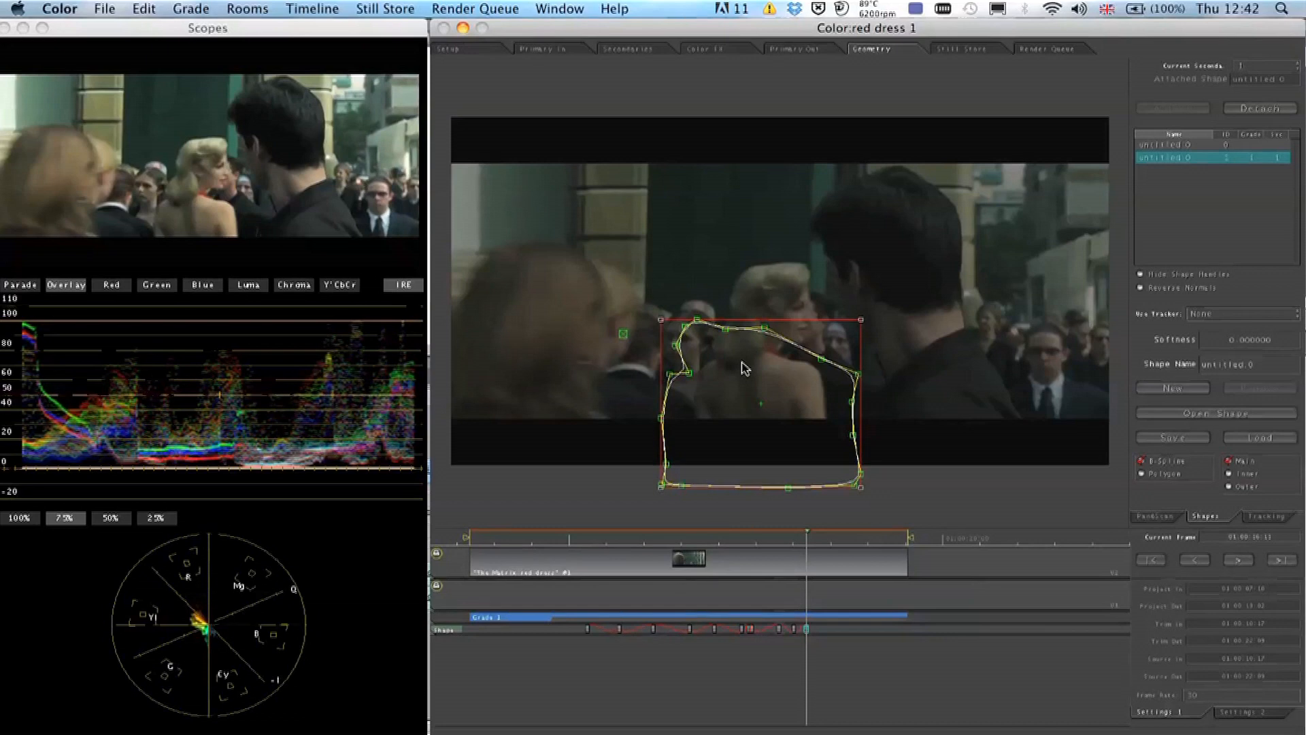
# Keyframe the whole shape at about 01:00:16:20 and 01:00:16:28, moving it further right toward the man in the foreground.
pyautogui.click(820, 540)
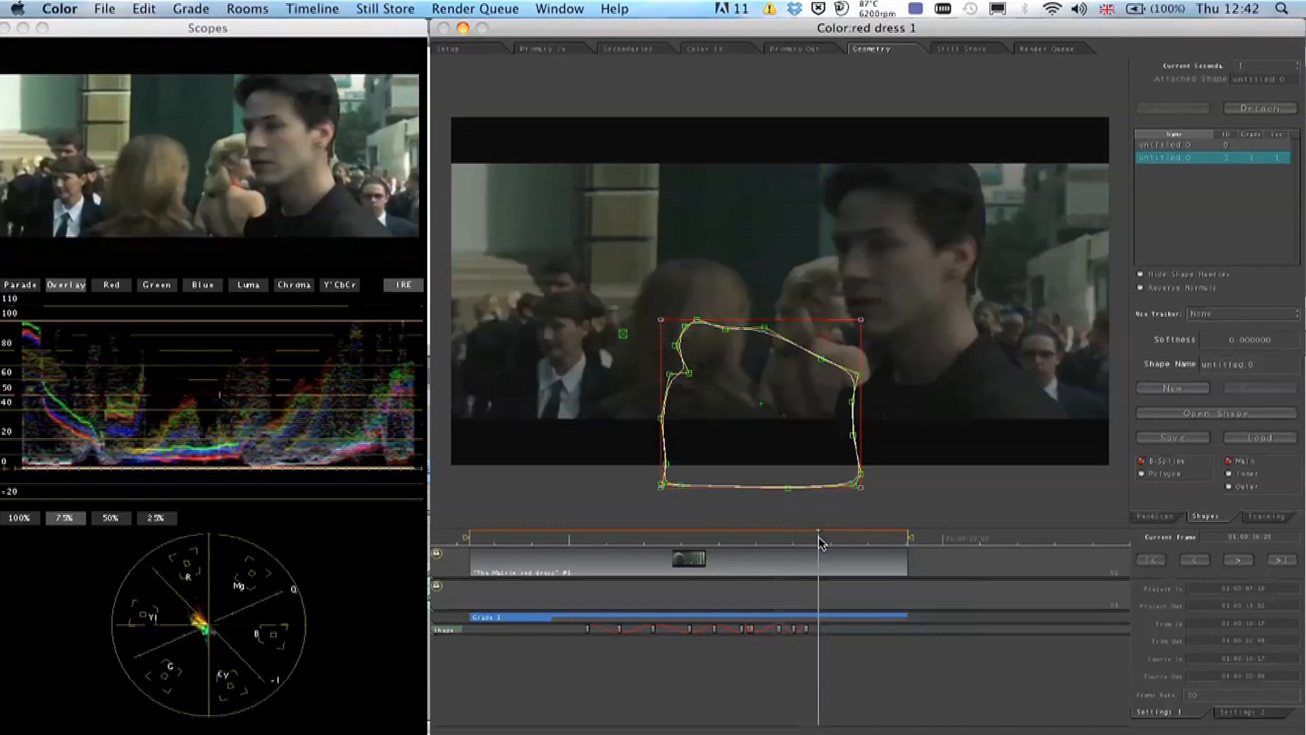
pyautogui.moveTo(770, 391); pyautogui.dragTo(845, 381)
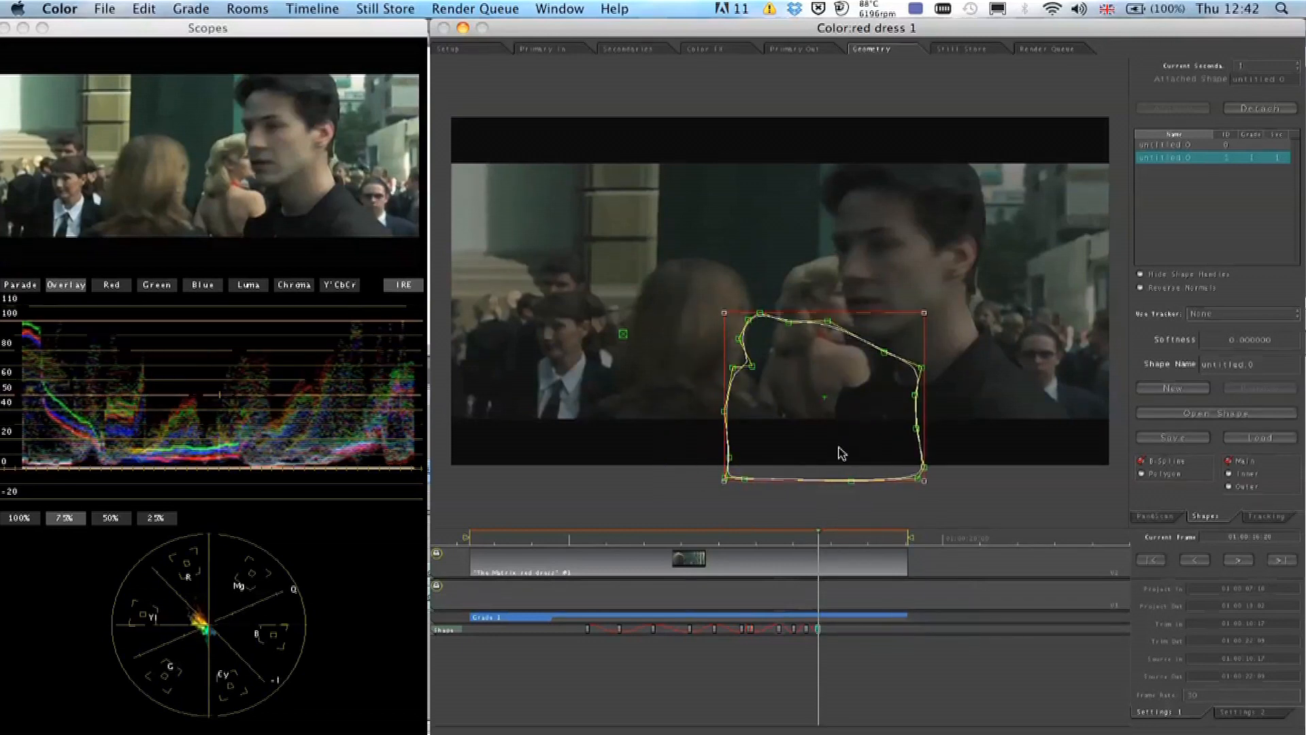
pyautogui.click(830, 541)
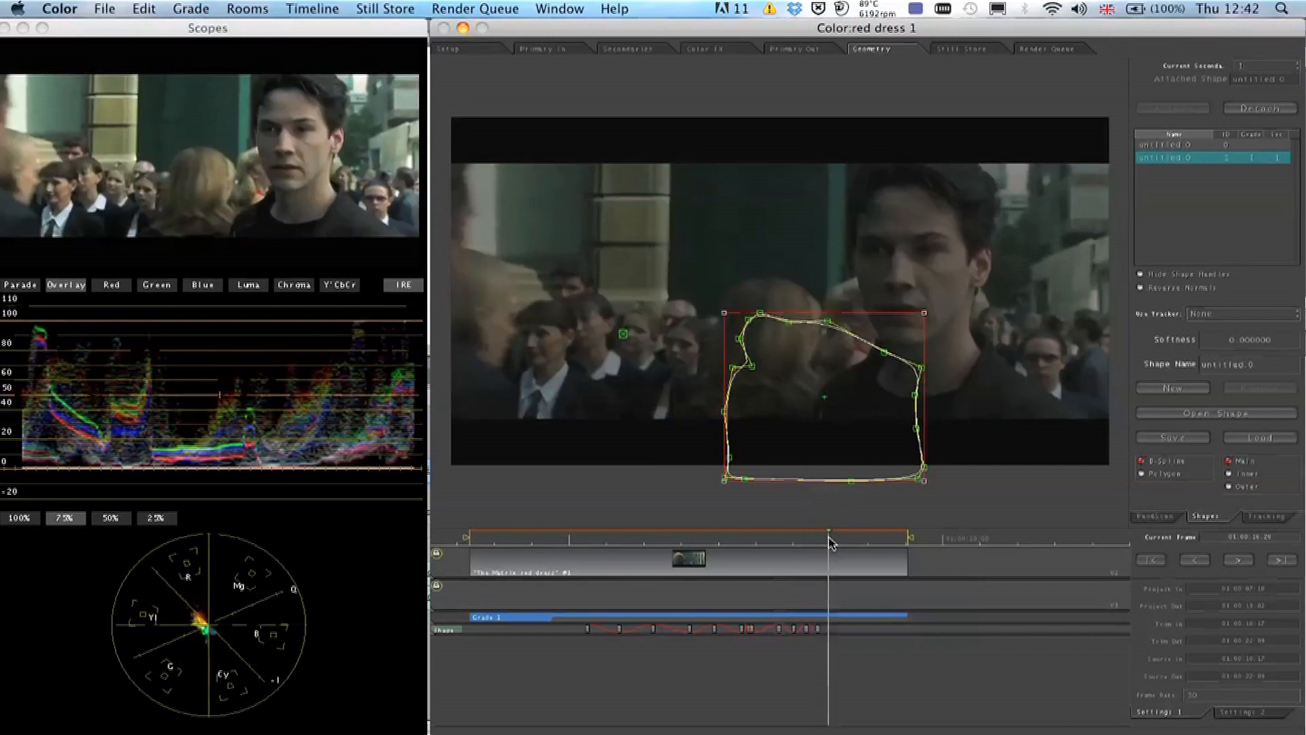
pyautogui.moveTo(823, 371); pyautogui.dragTo(856, 379)
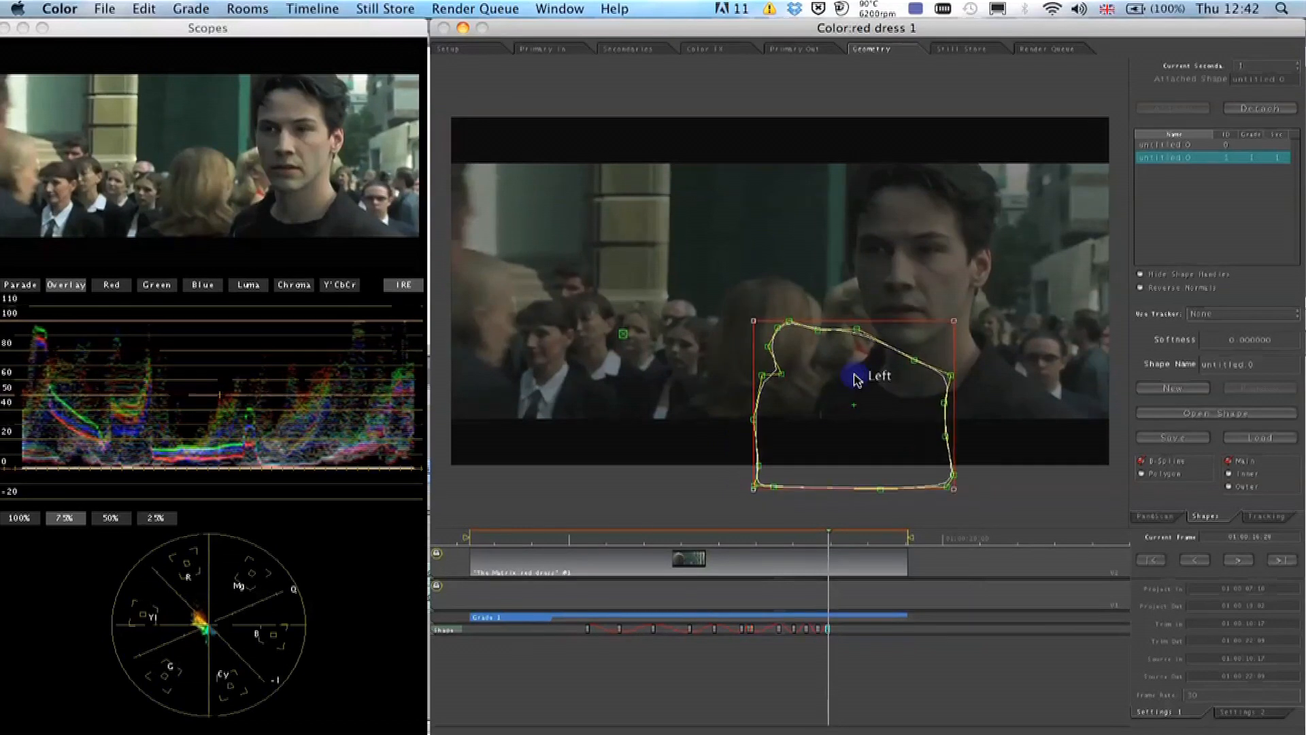
# Play the clip from the first shape keyframe to check how the shape follows the woman.
pyautogui.click(838, 539)
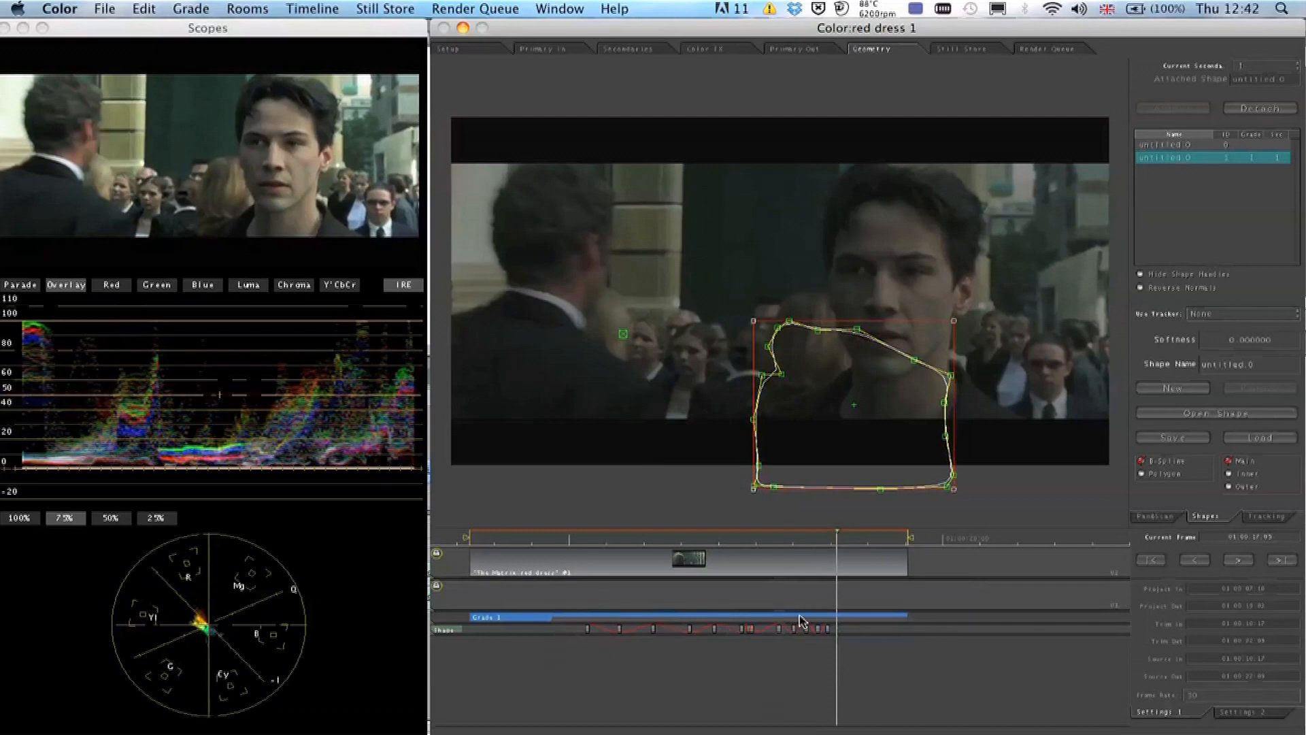
pyautogui.press('=')
pyautogui.press('=')
pyautogui.hscroll(5, 841, 631)
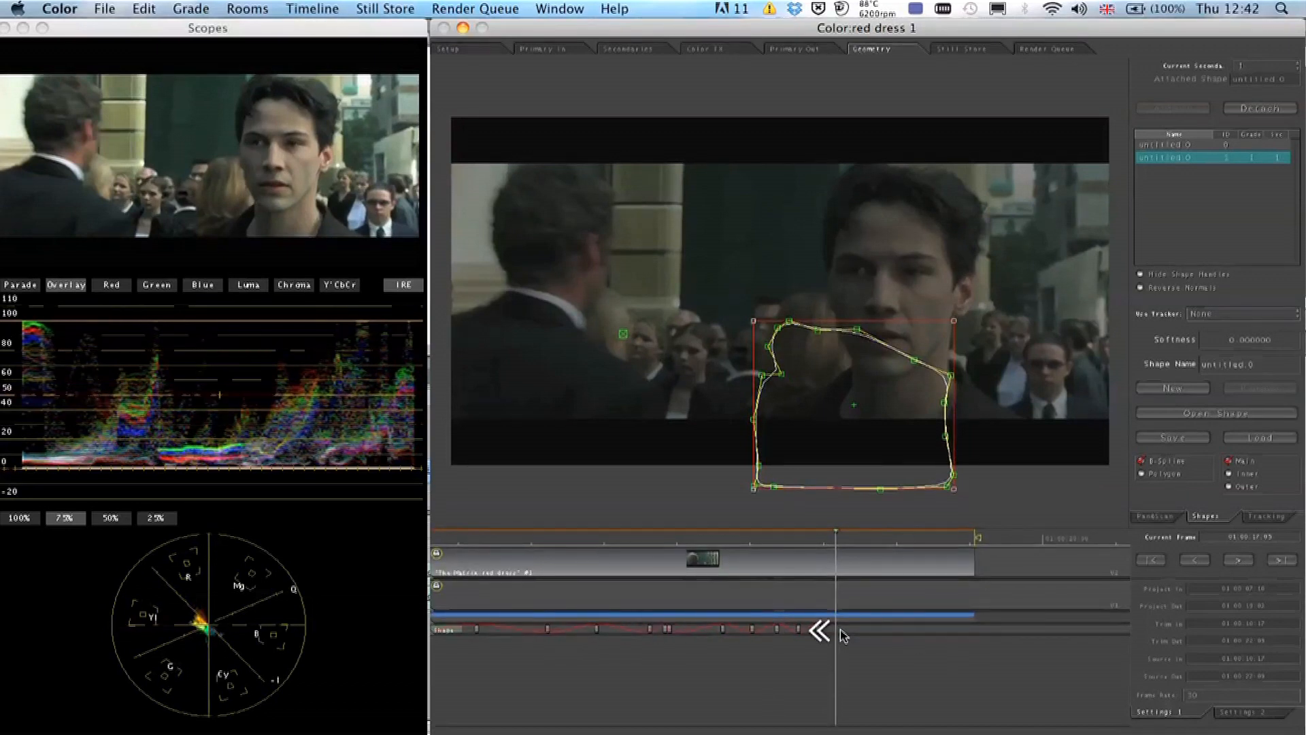
pyautogui.hscroll(-10, 841, 632)
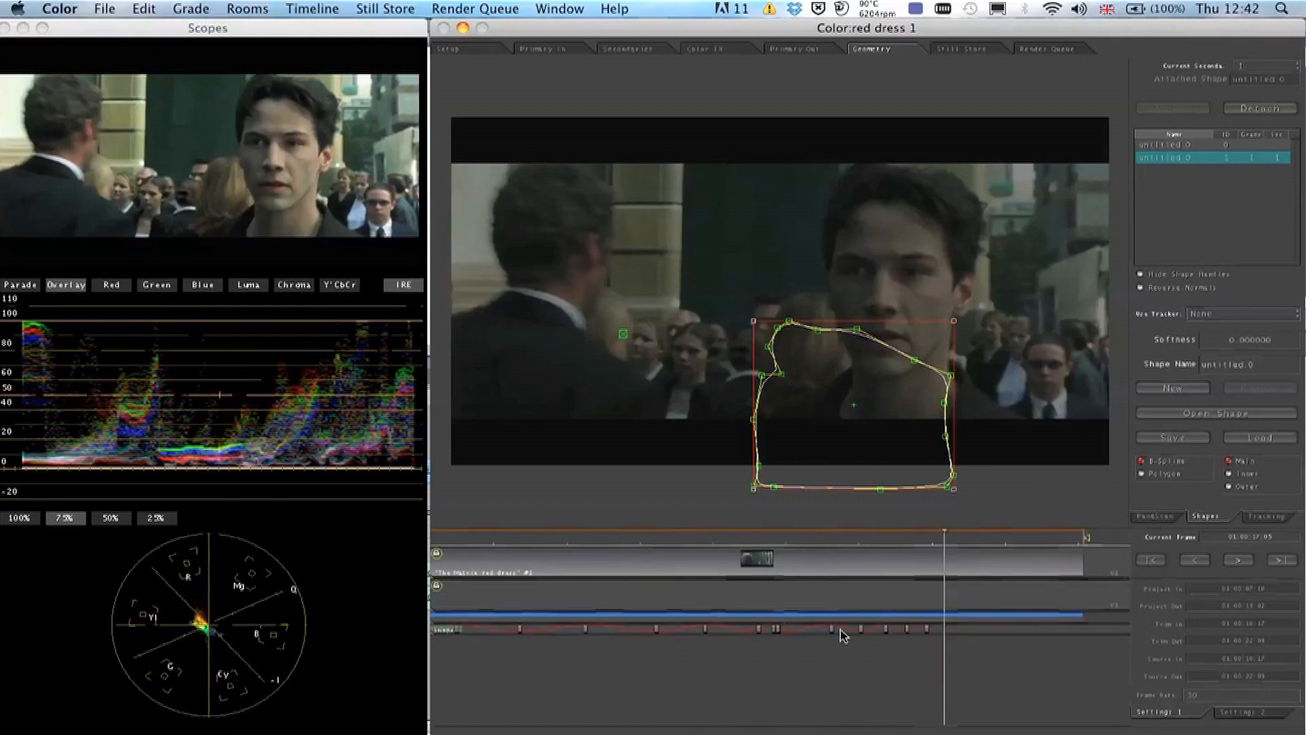
pyautogui.hscroll(3, 844, 635)
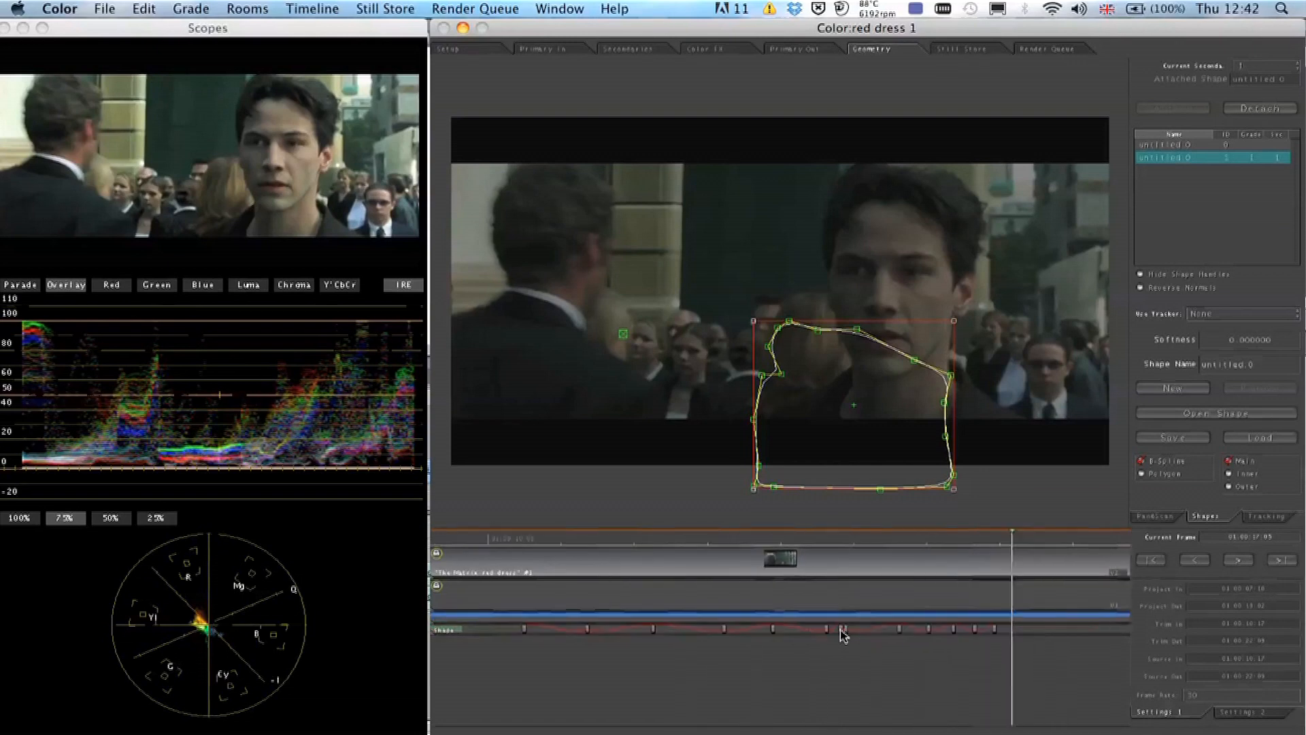
pyautogui.click(529, 540)
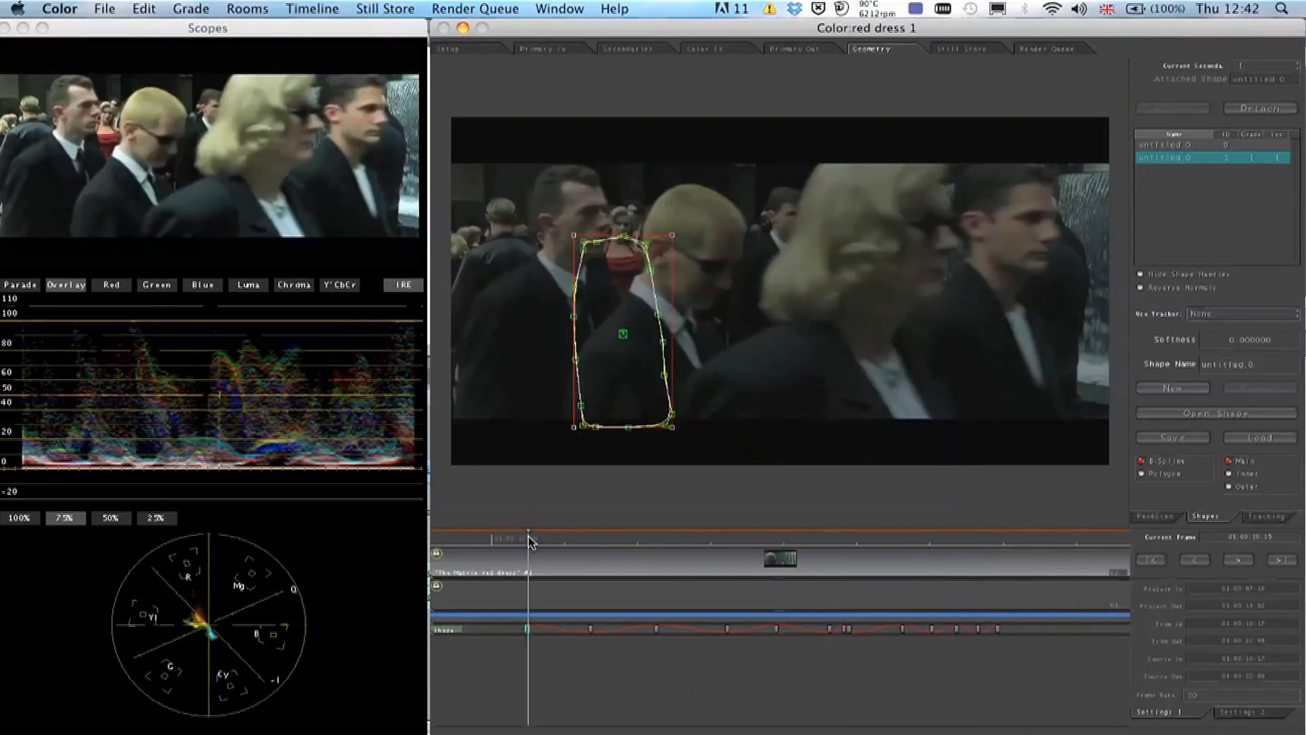
pyautogui.press('space')
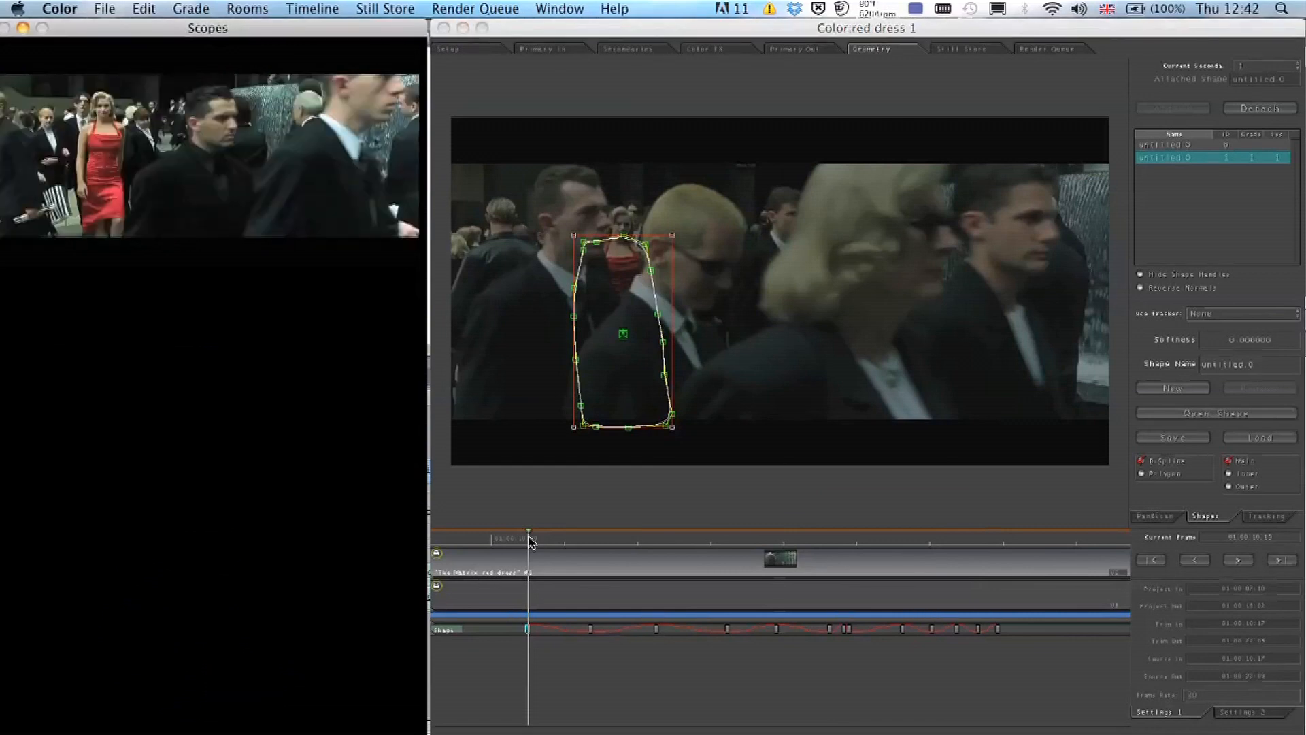
pyautogui.press('space')
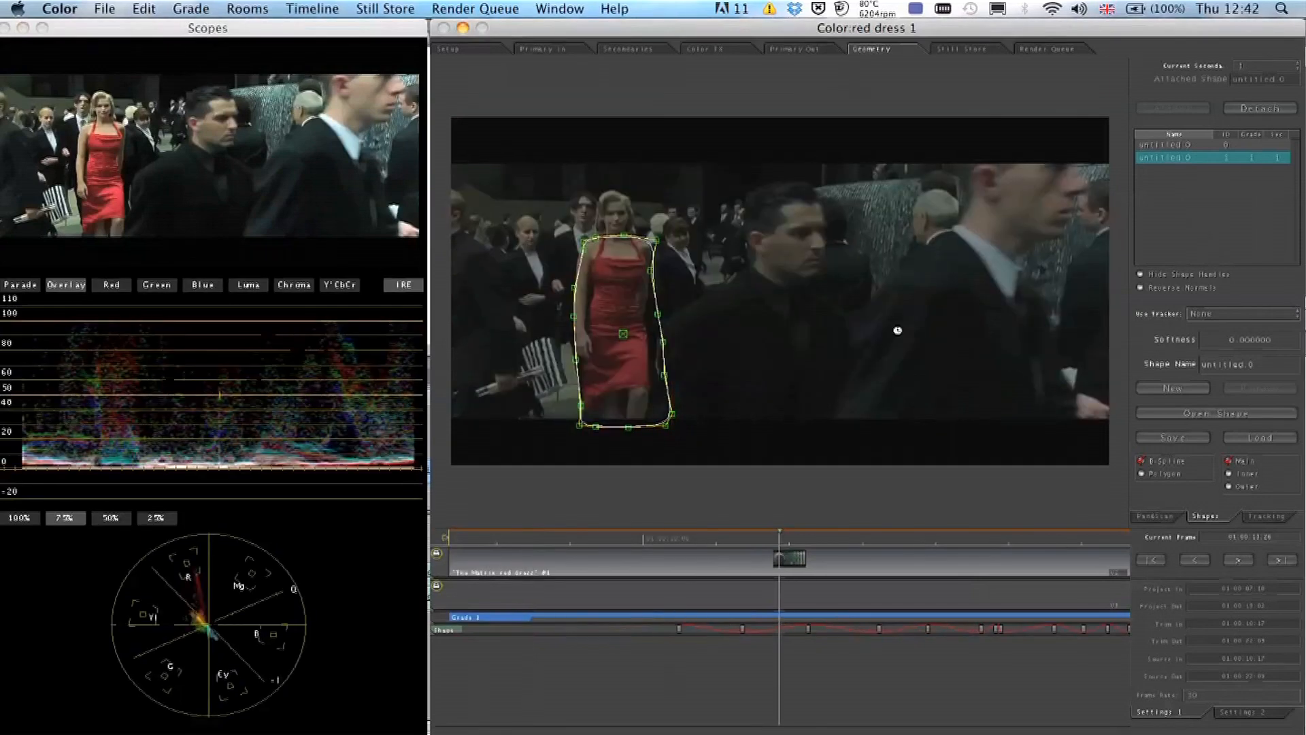
# In the Secondaries room, compare the full-color, desaturated and matte previews of the vignette, ending on the desaturated preview.
pyautogui.click(622, 47)
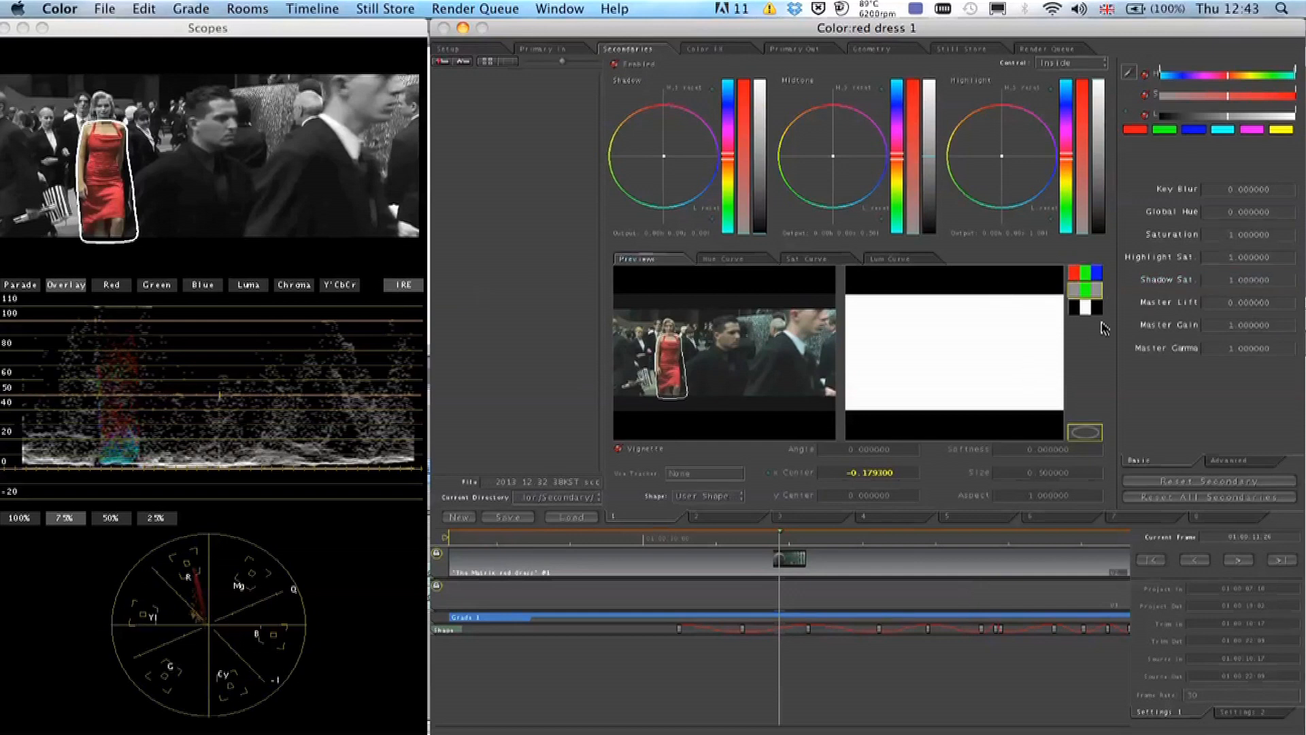
pyautogui.click(1073, 275)
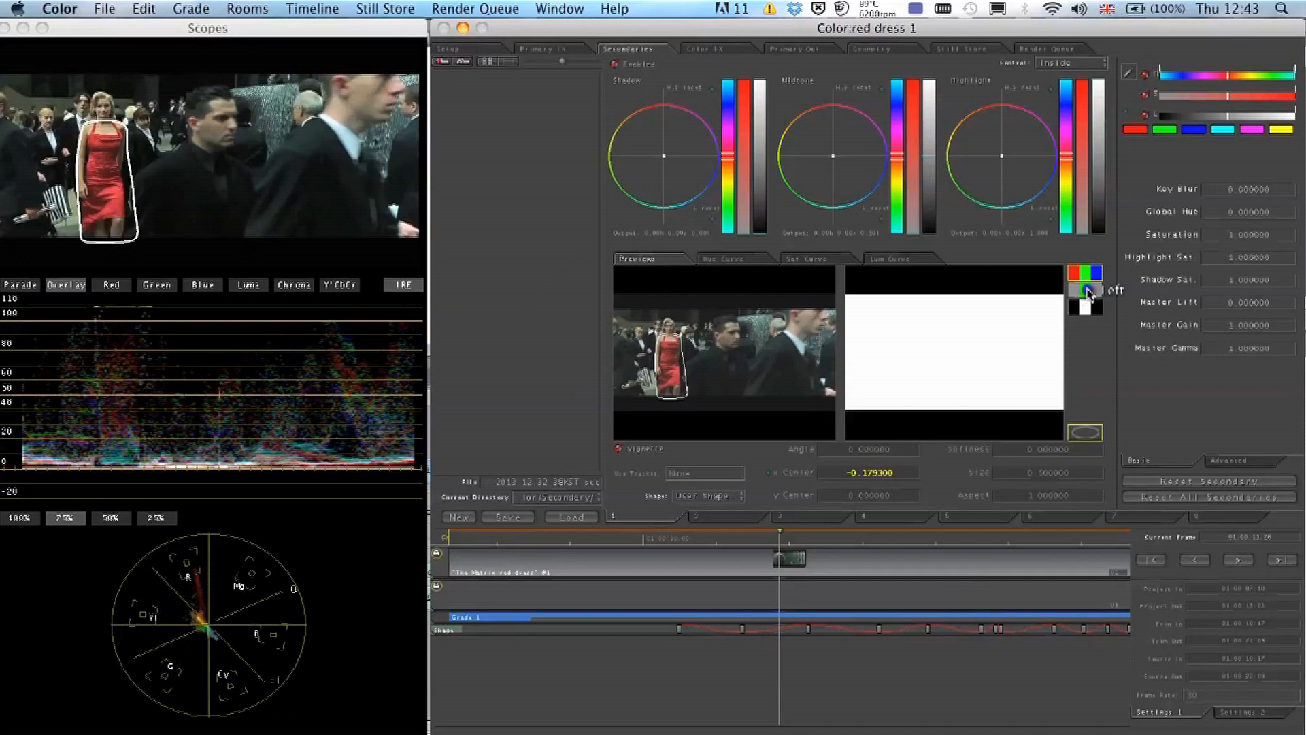
pyautogui.click(1088, 291)
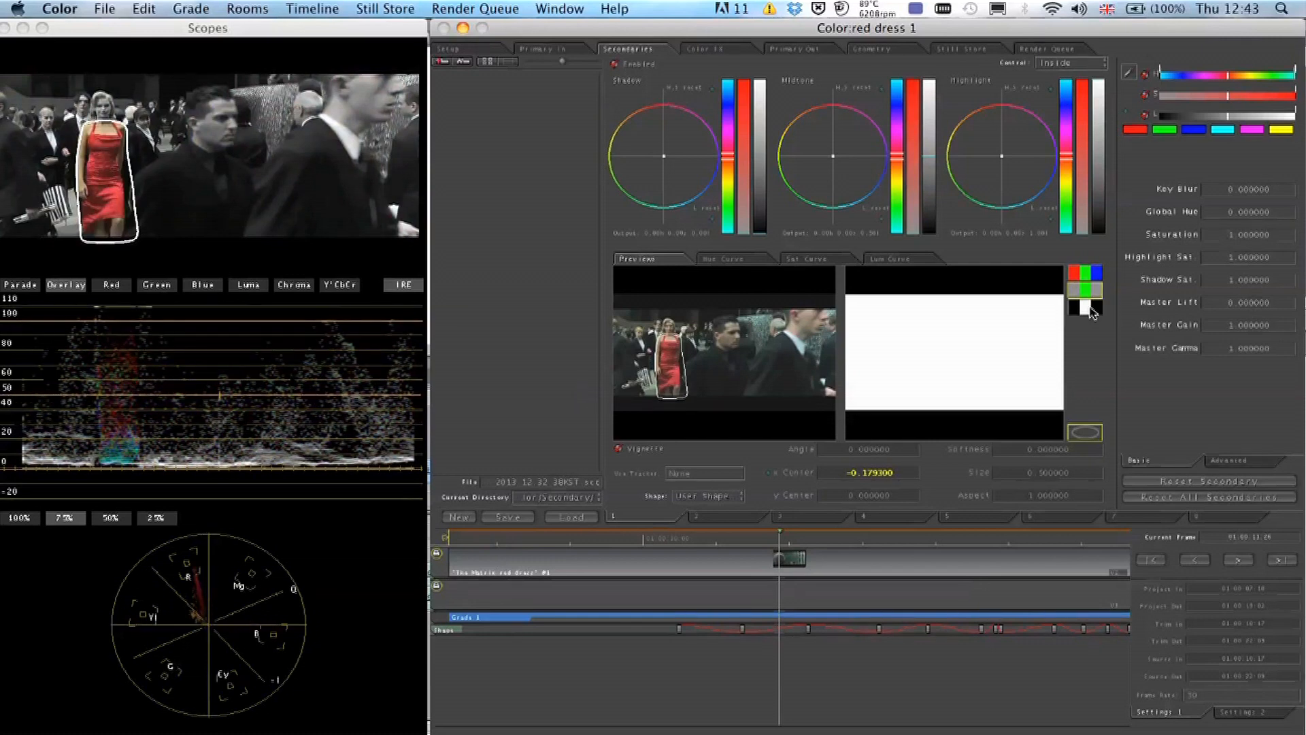
pyautogui.click(1090, 308)
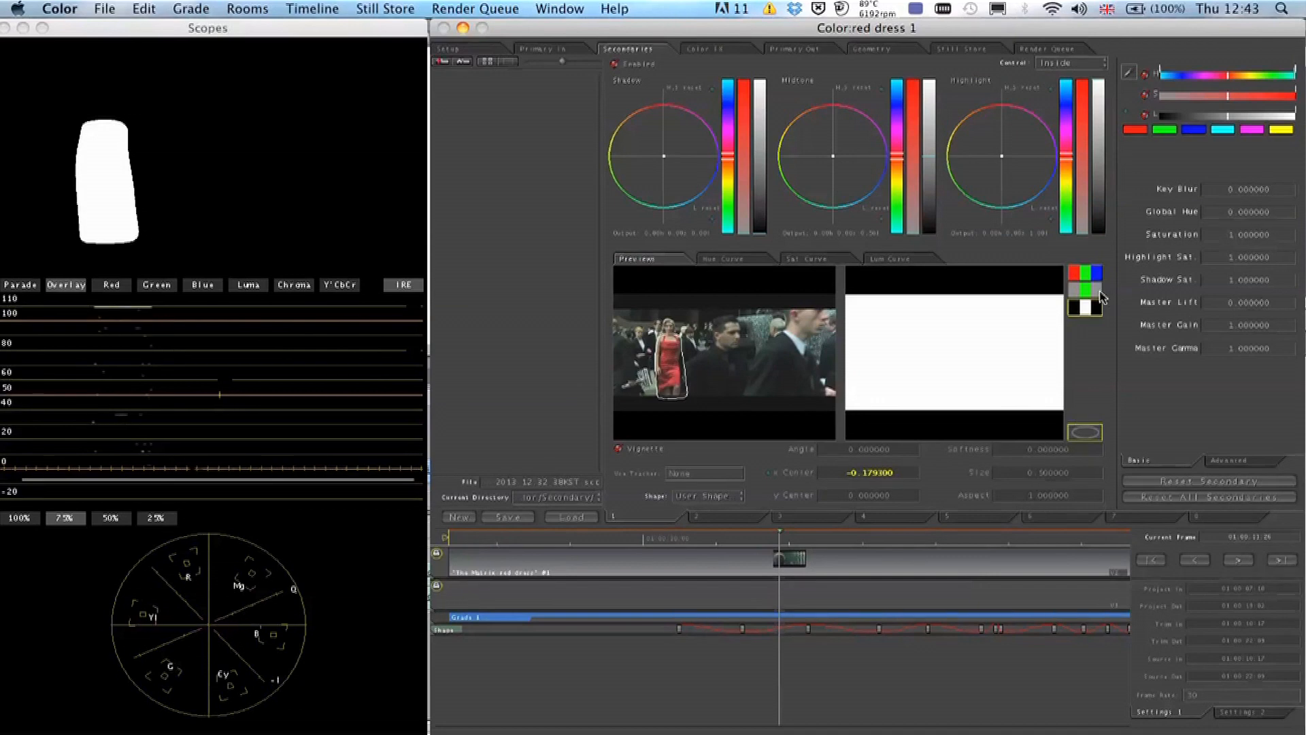
pyautogui.click(1086, 289)
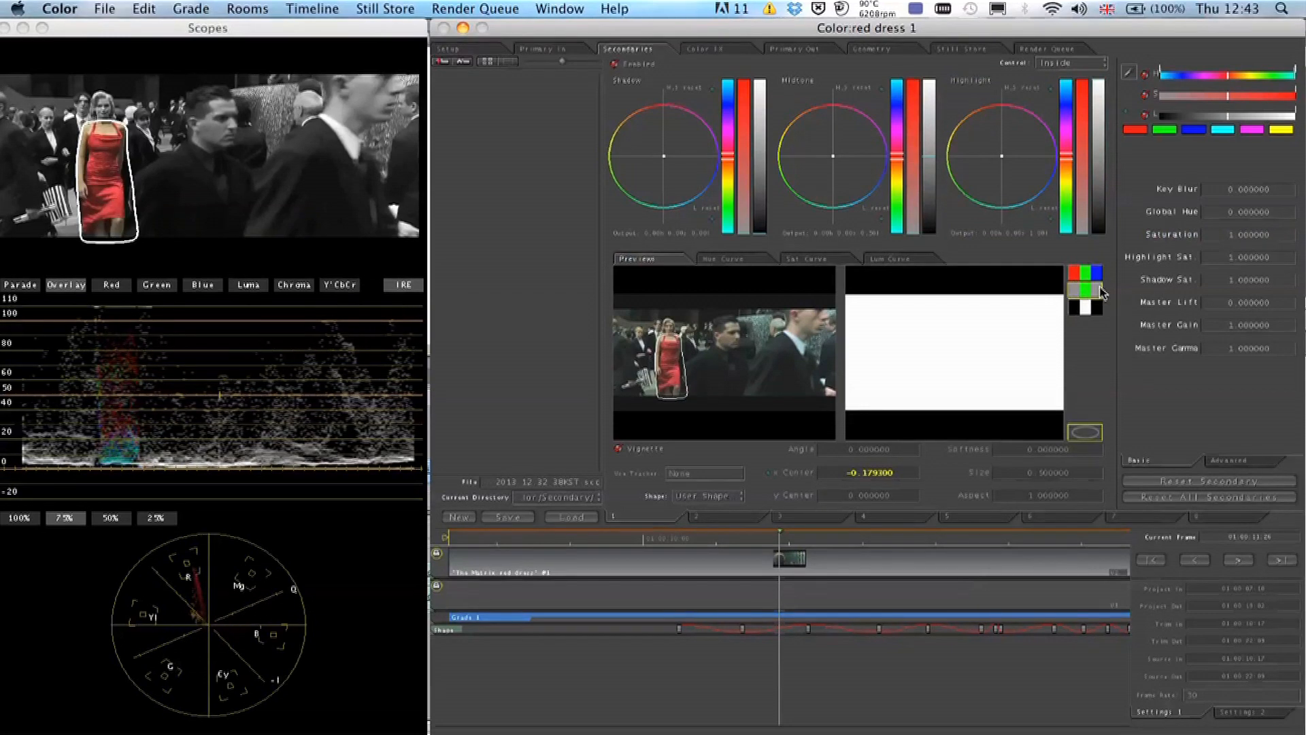
# Sample the red of the woman's dress with the secondary's color-picker eyedropper and show the resulting key in the matte preview.
pyautogui.click(1129, 71)
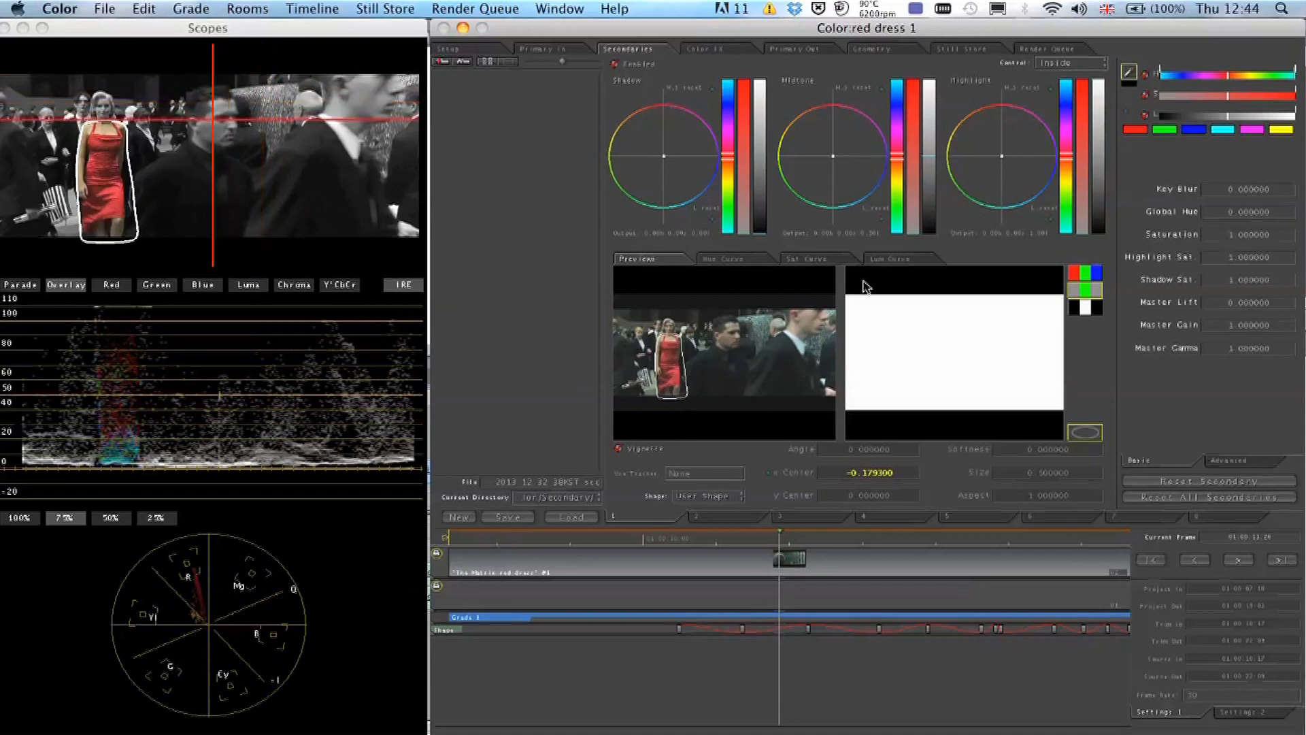
pyautogui.click(651, 421)
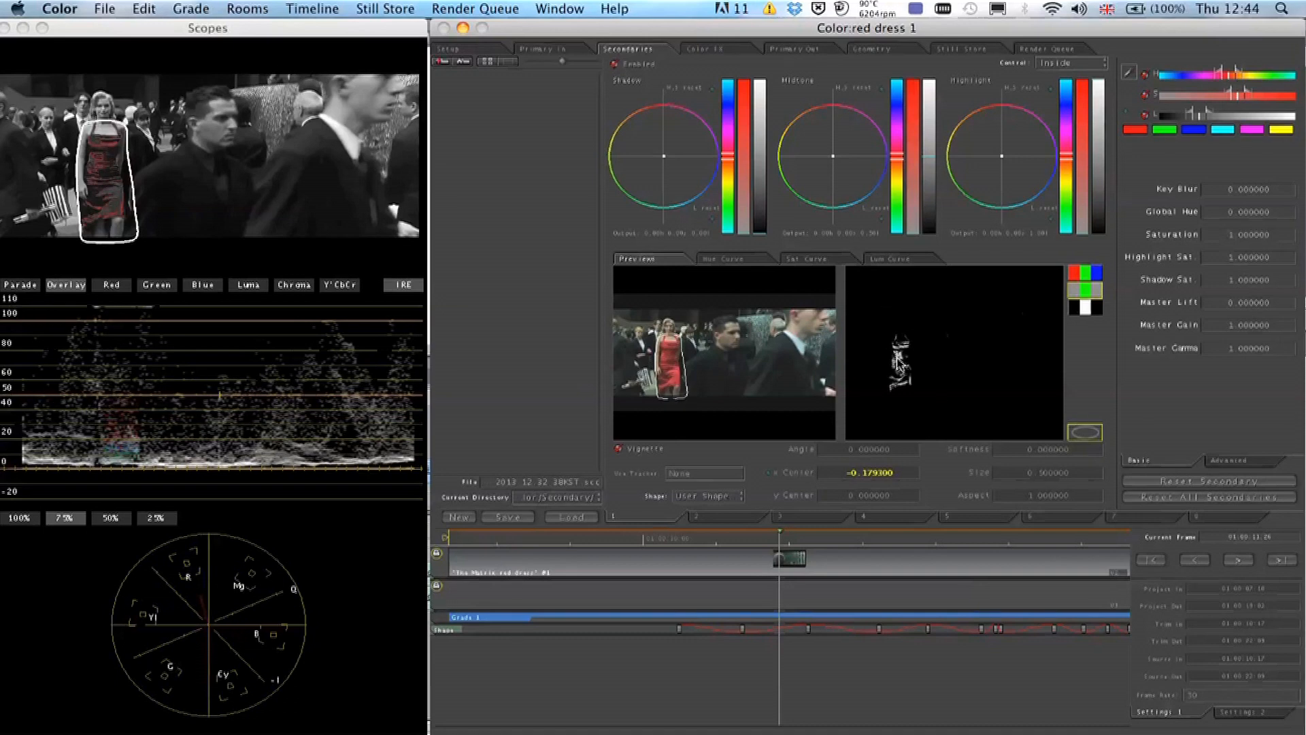
pyautogui.click(1087, 307)
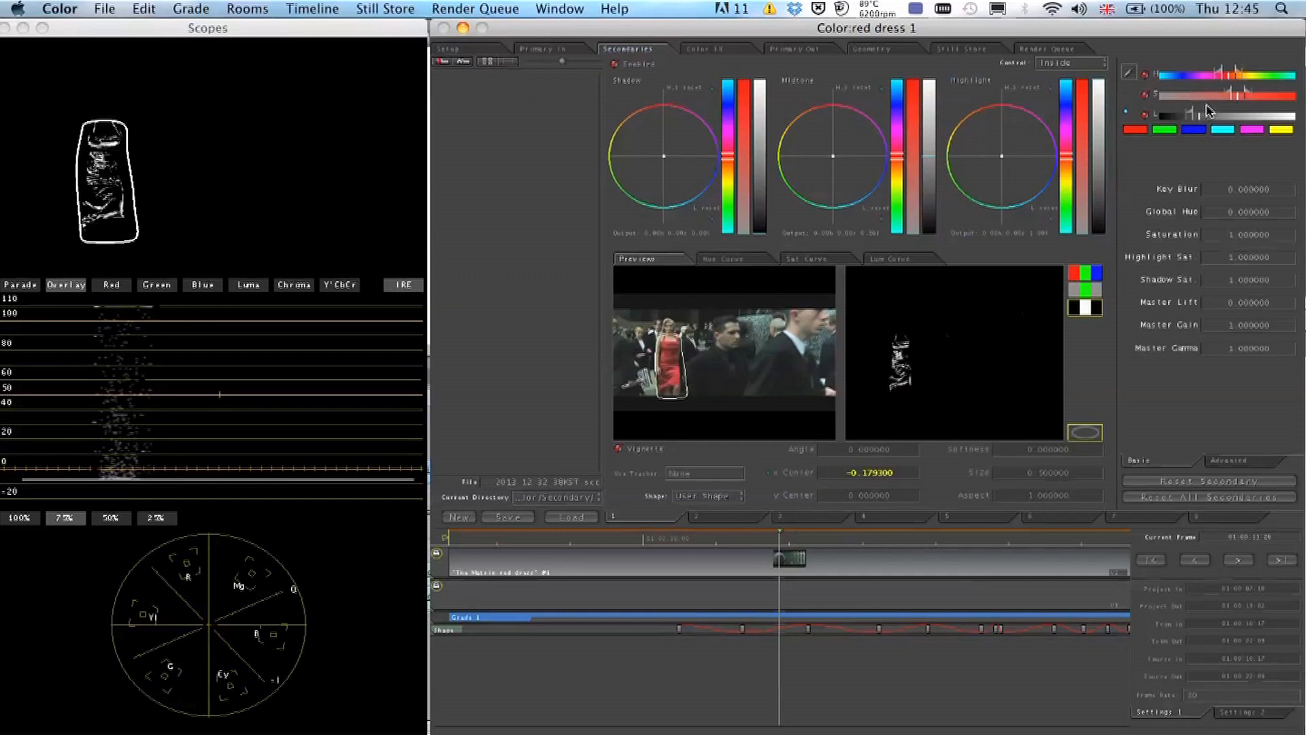
# Widen the hue, saturation and lightness ranges of the key until the matte covers the dress more solidly.
pyautogui.moveTo(1237, 71); pyautogui.dragTo(1261, 98)
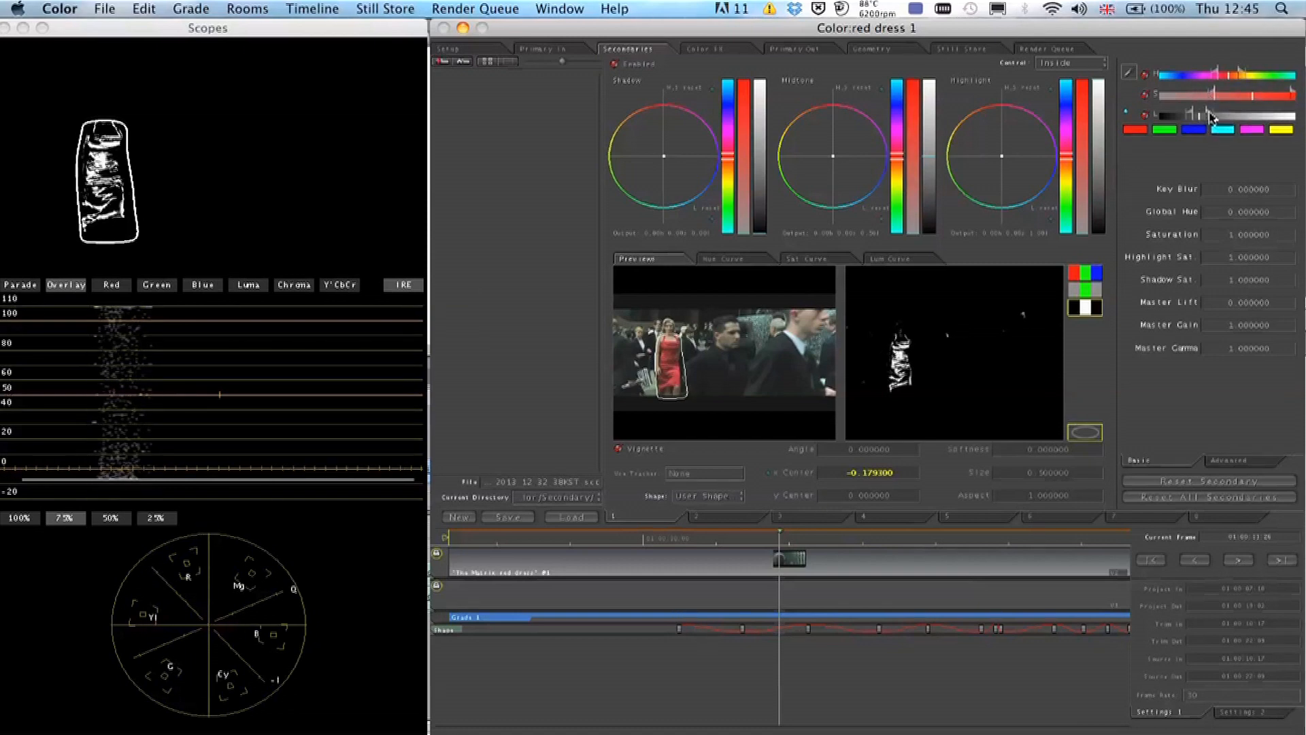
pyautogui.moveTo(1208, 116); pyautogui.dragTo(1254, 118)
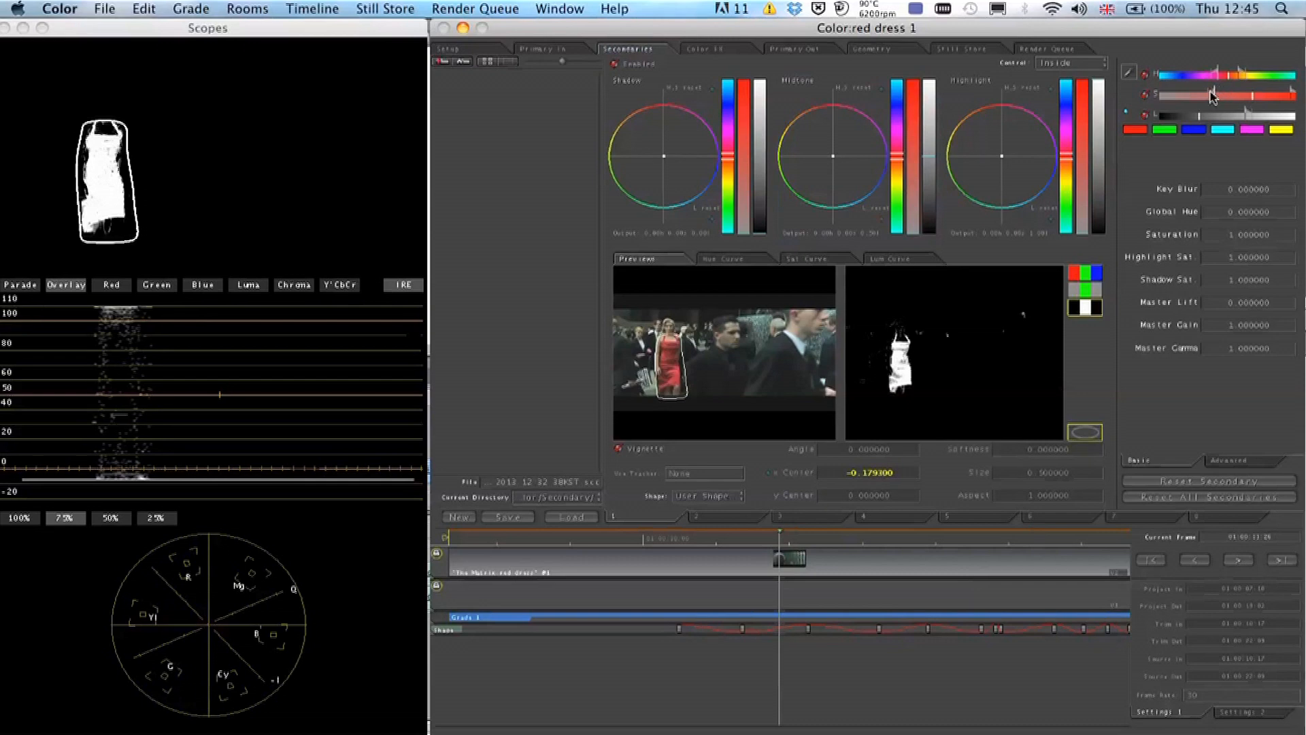
pyautogui.moveTo(1215, 95); pyautogui.dragTo(1211, 97)
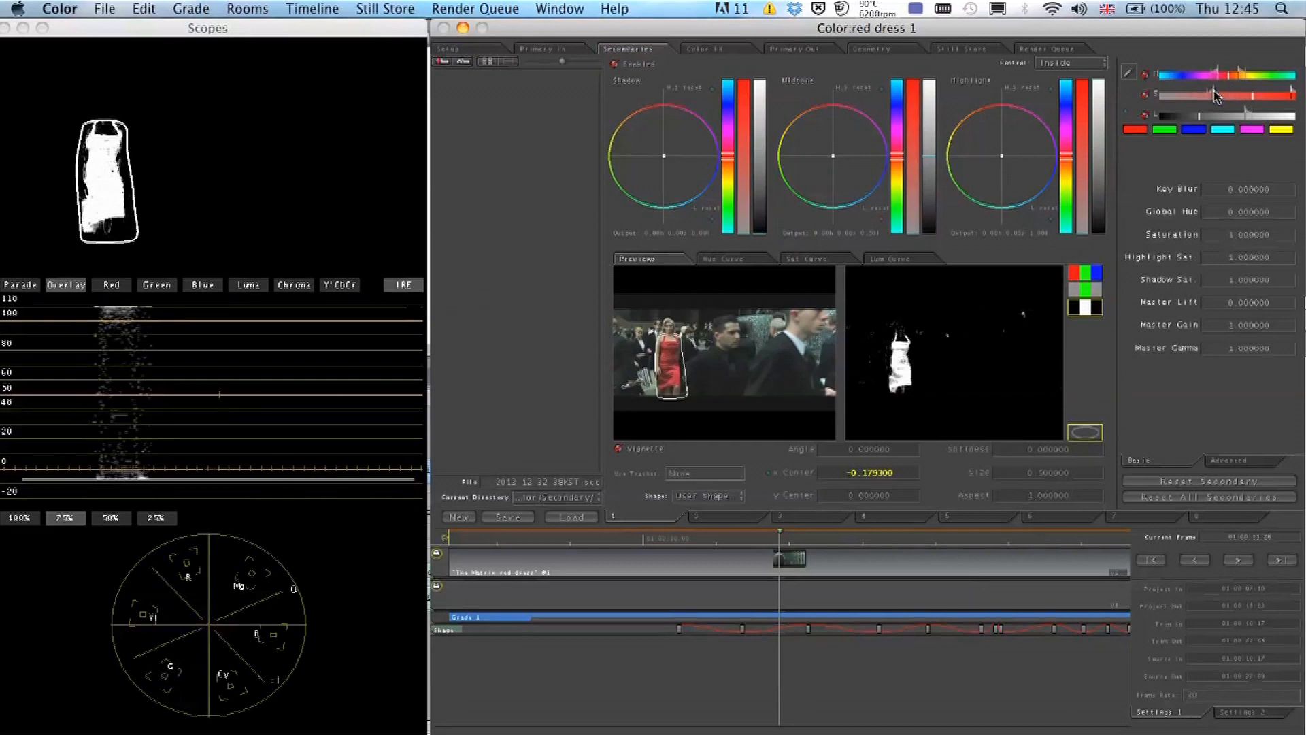
# Return to the full-color preview and switch the secondary's control from Inside to Outside.
pyautogui.click(1085, 274)
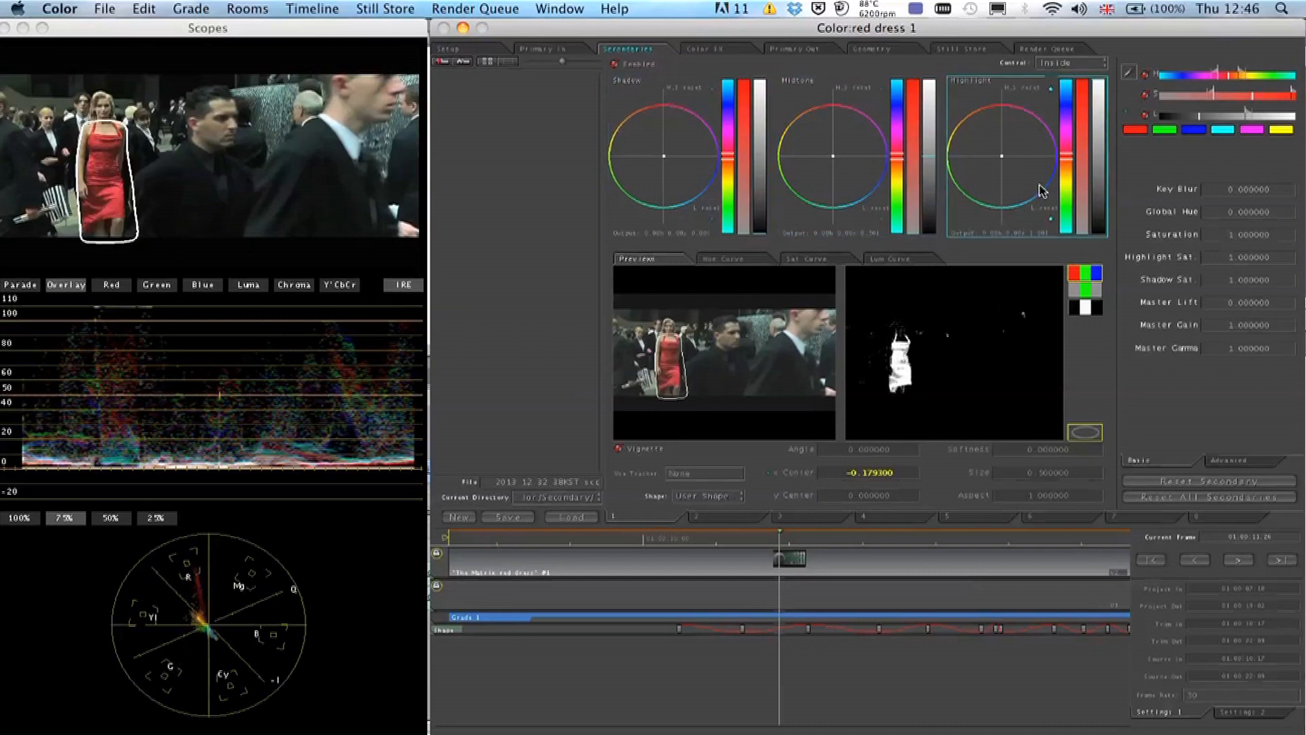
pyautogui.click(1078, 63)
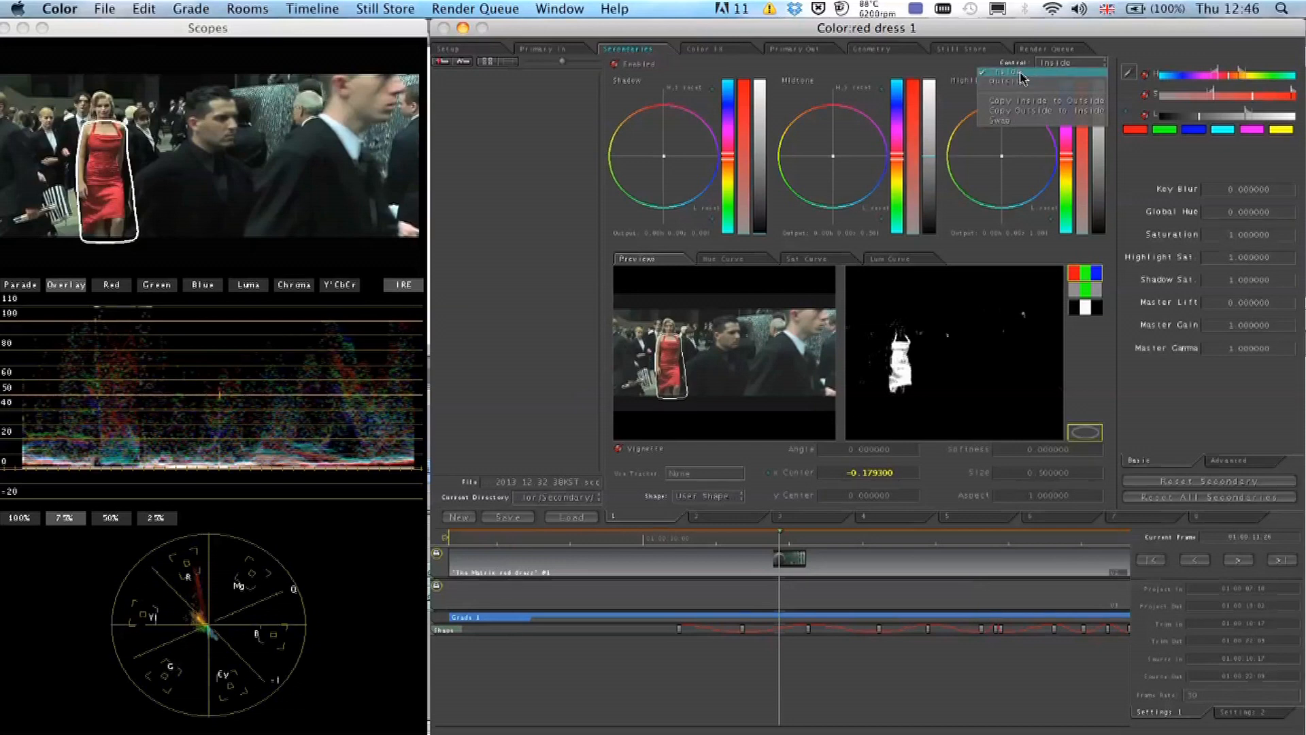
pyautogui.click(936, 72)
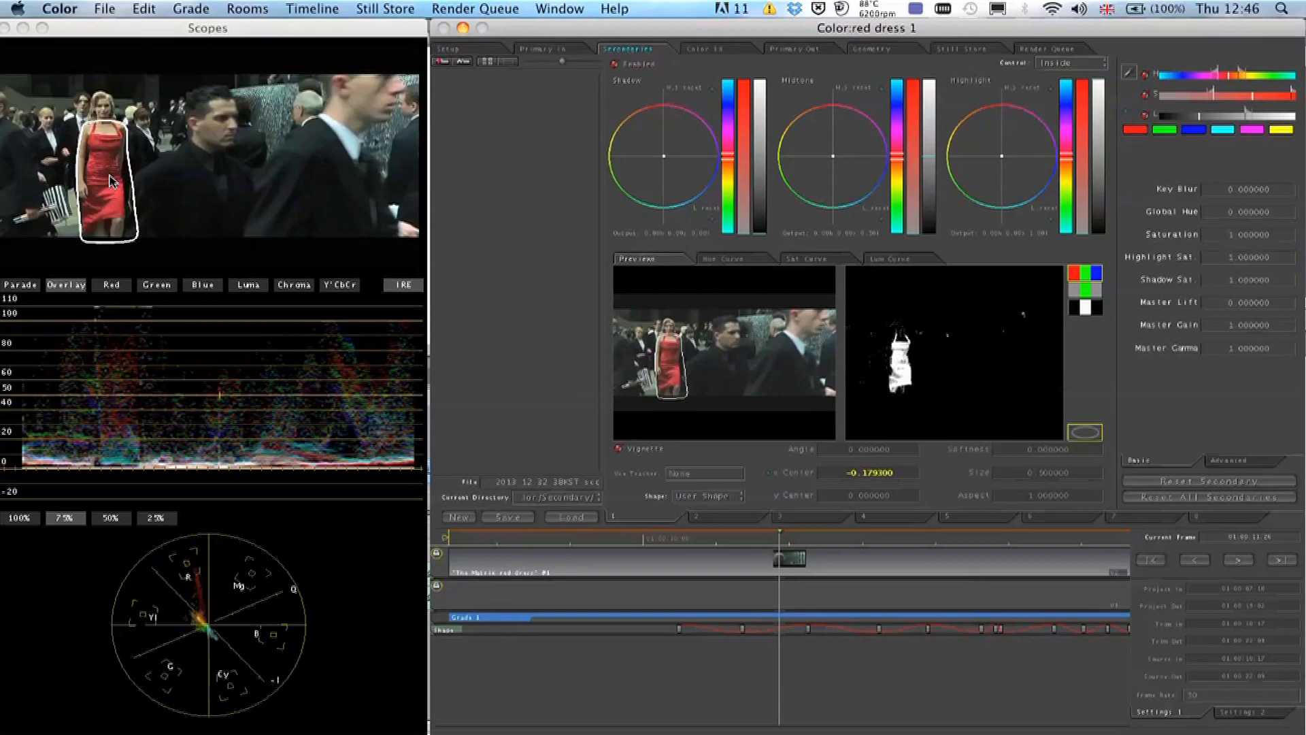
pyautogui.click(1067, 62)
pyautogui.click(1016, 86)
# Set the saturation of the area outside the key to 0.
pyautogui.click(1250, 235)
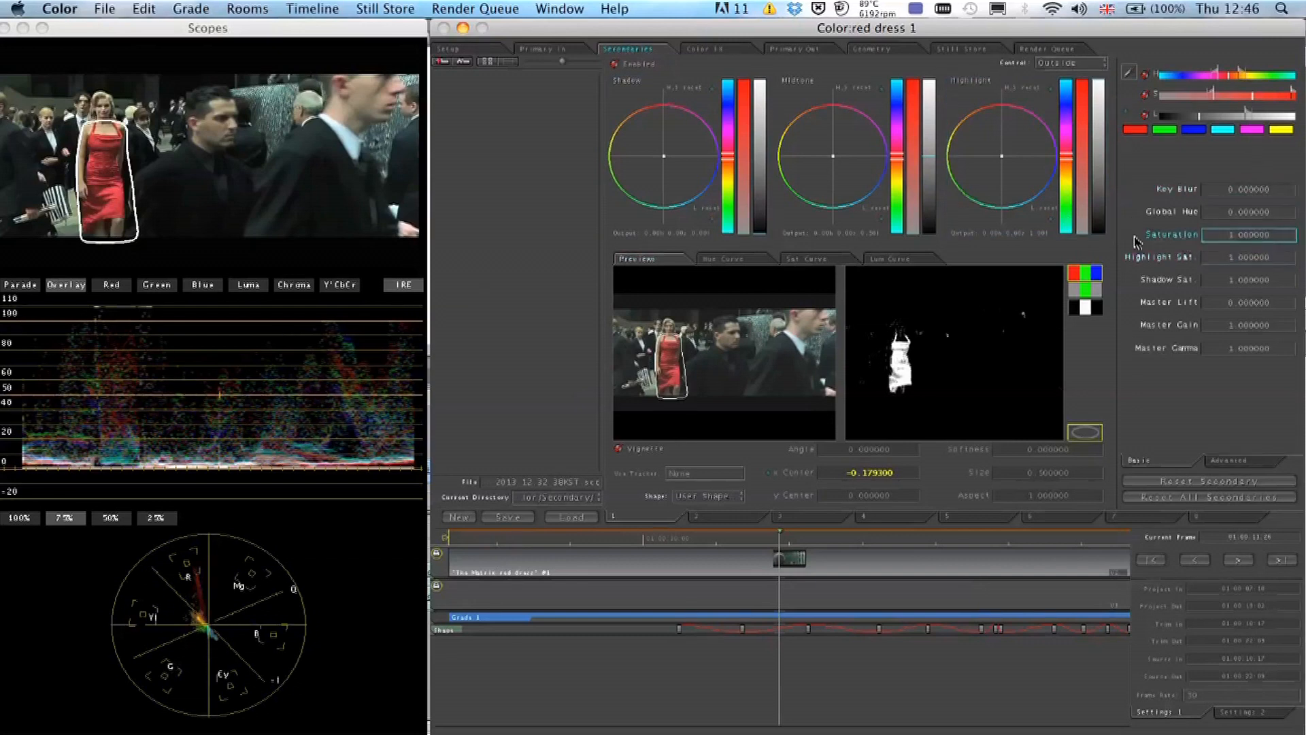
pyautogui.doubleClick(1250, 235)
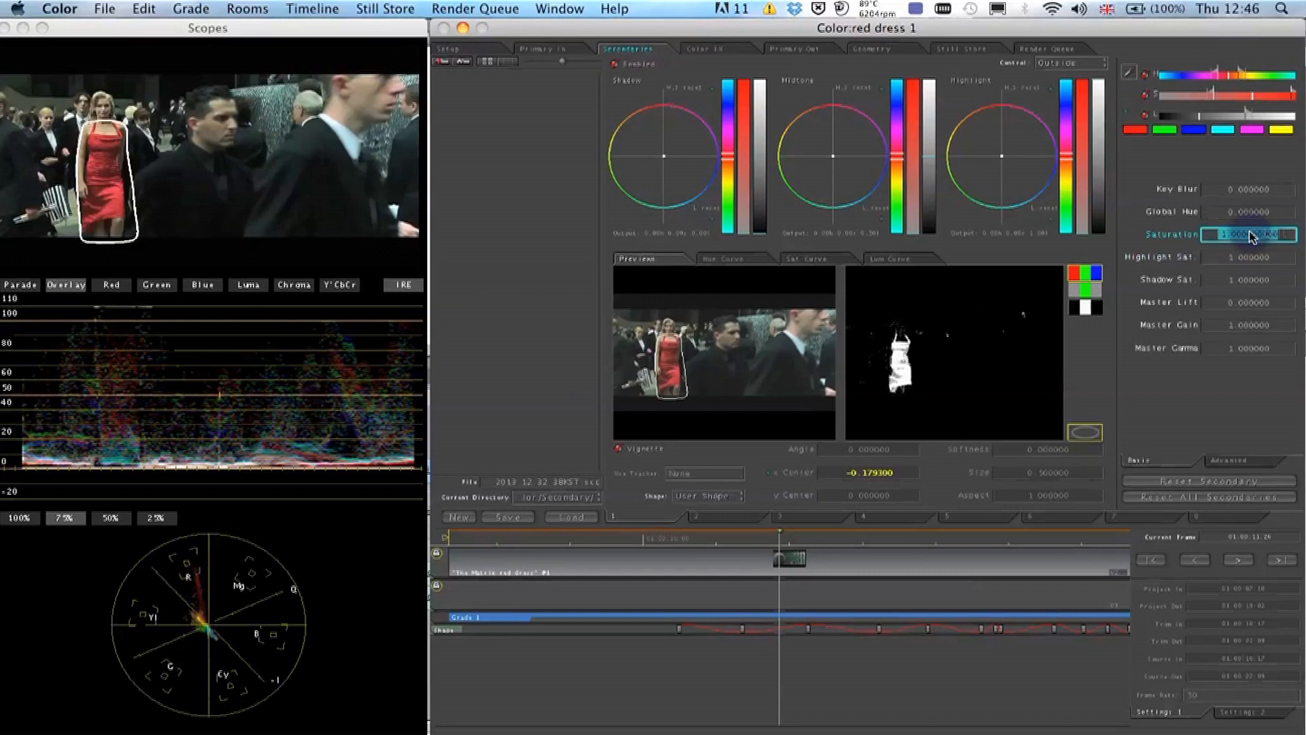
pyautogui.write('0')
pyautogui.press('Return')
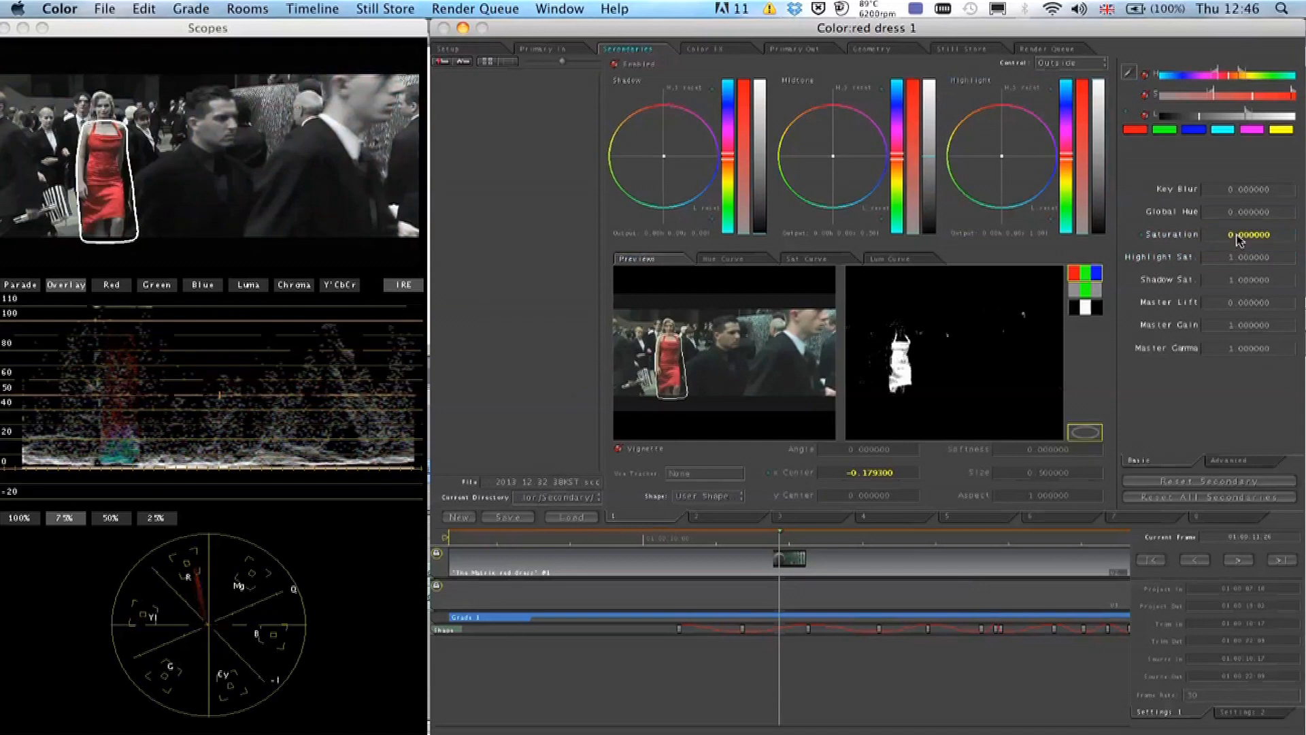
# Try a slightly higher saturation outside the key, and bring it back down to 0.
pyautogui.scroll(3, 1240, 240)
pyautogui.scroll(10, 1239, 240)
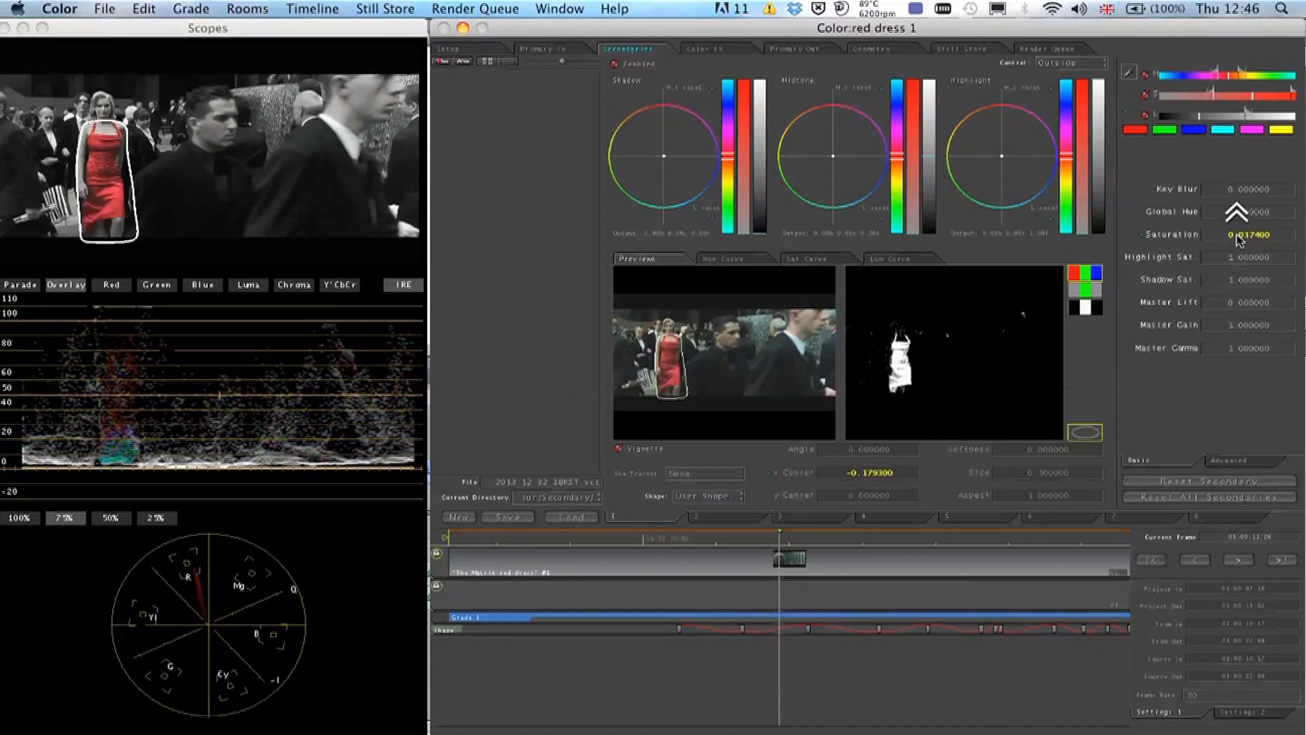
pyautogui.scroll(-11, 1239, 239)
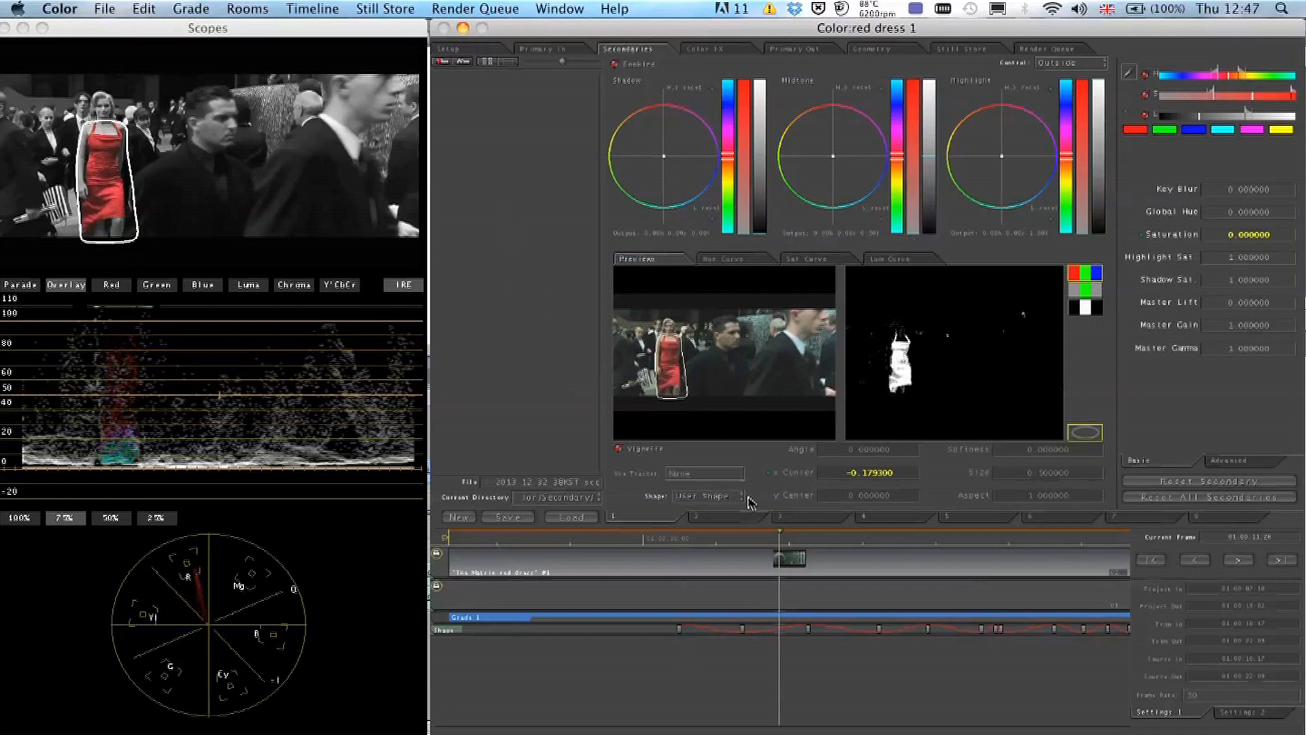
# Add the unrendered red dress shot to the Render Queue and start rendering it.
pyautogui.press('-')
pyautogui.press('-')
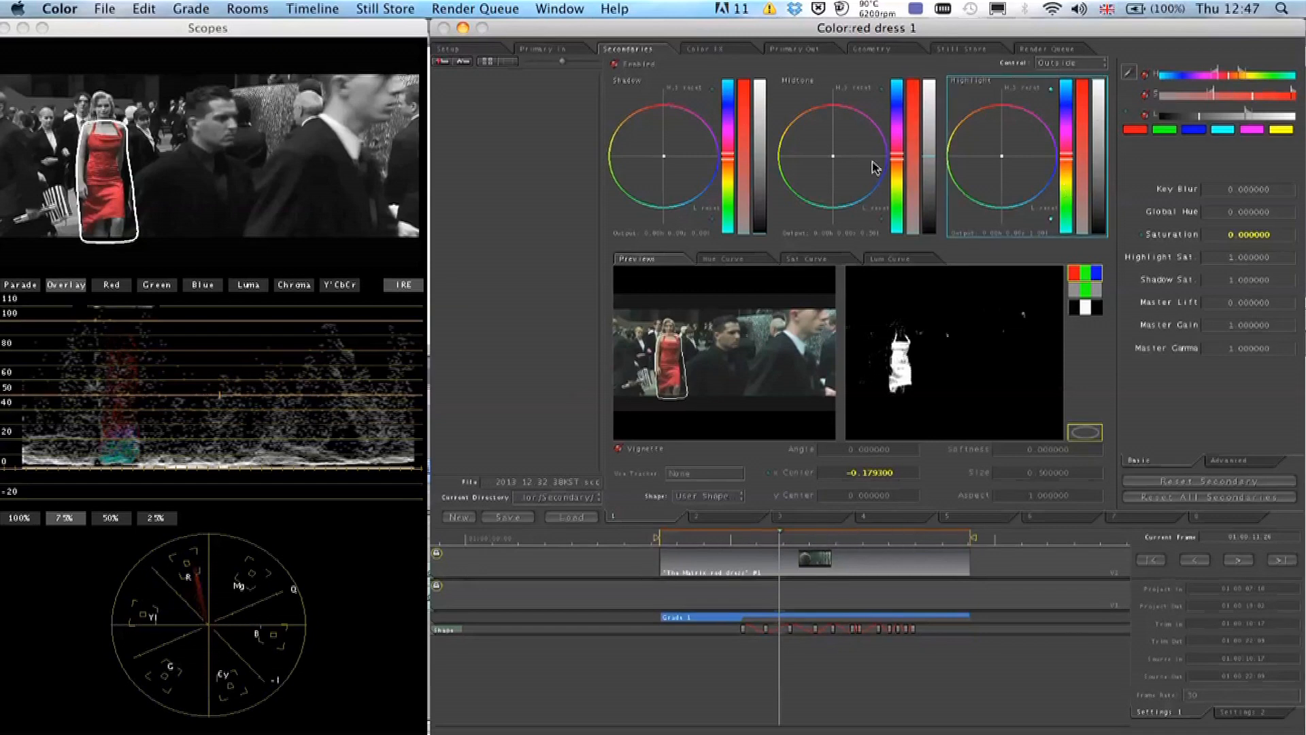
pyautogui.click(1047, 49)
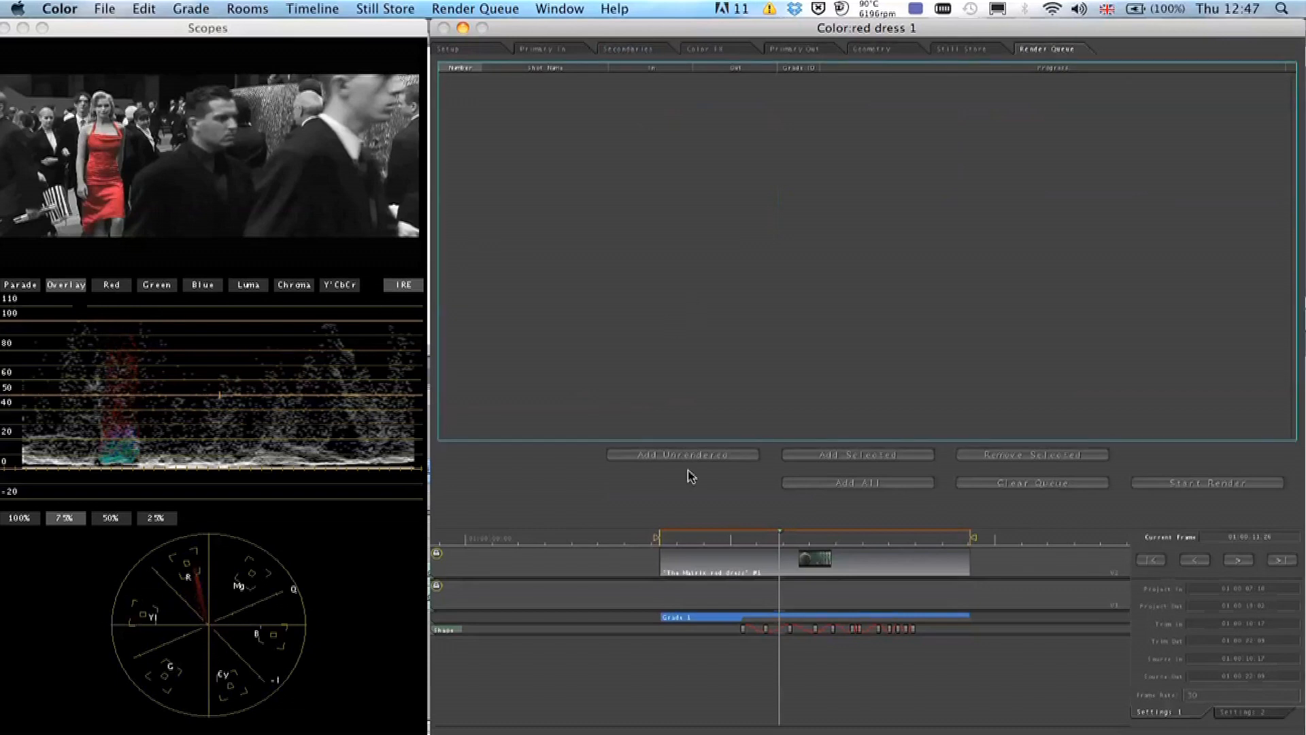
pyautogui.click(723, 462)
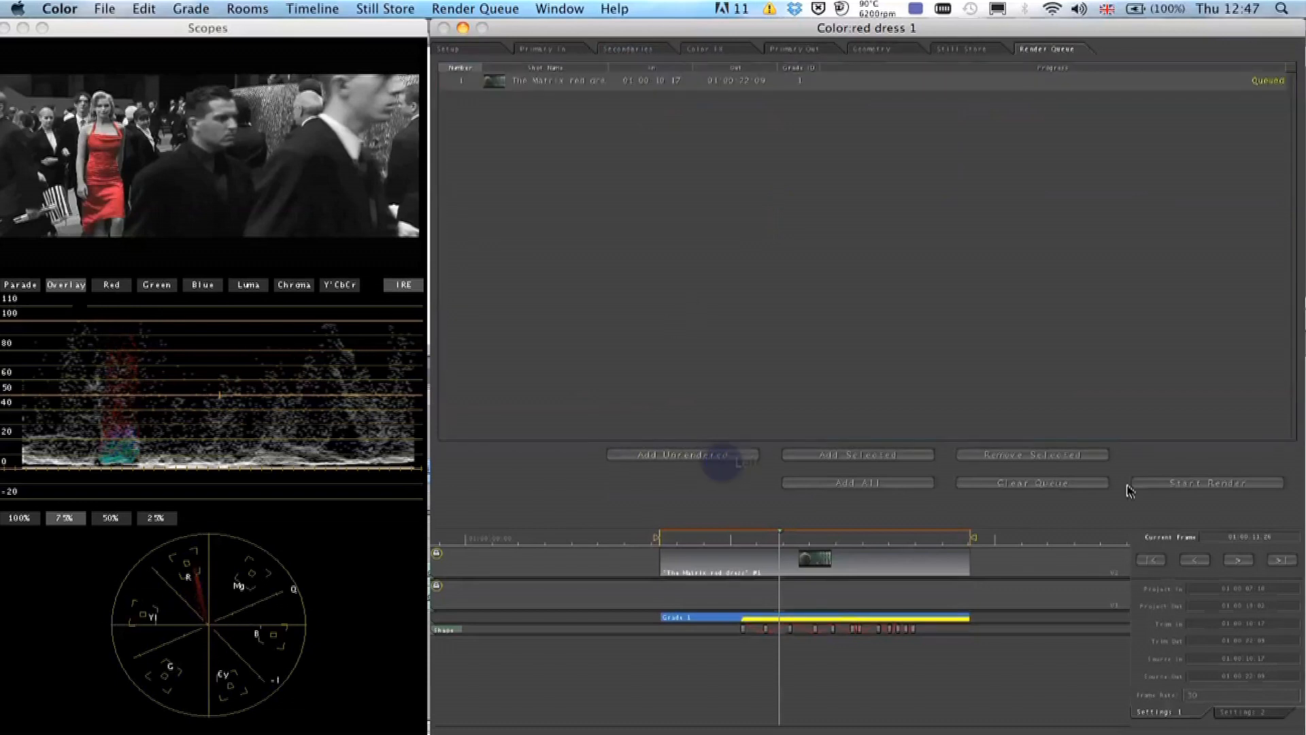
pyautogui.click(1241, 483)
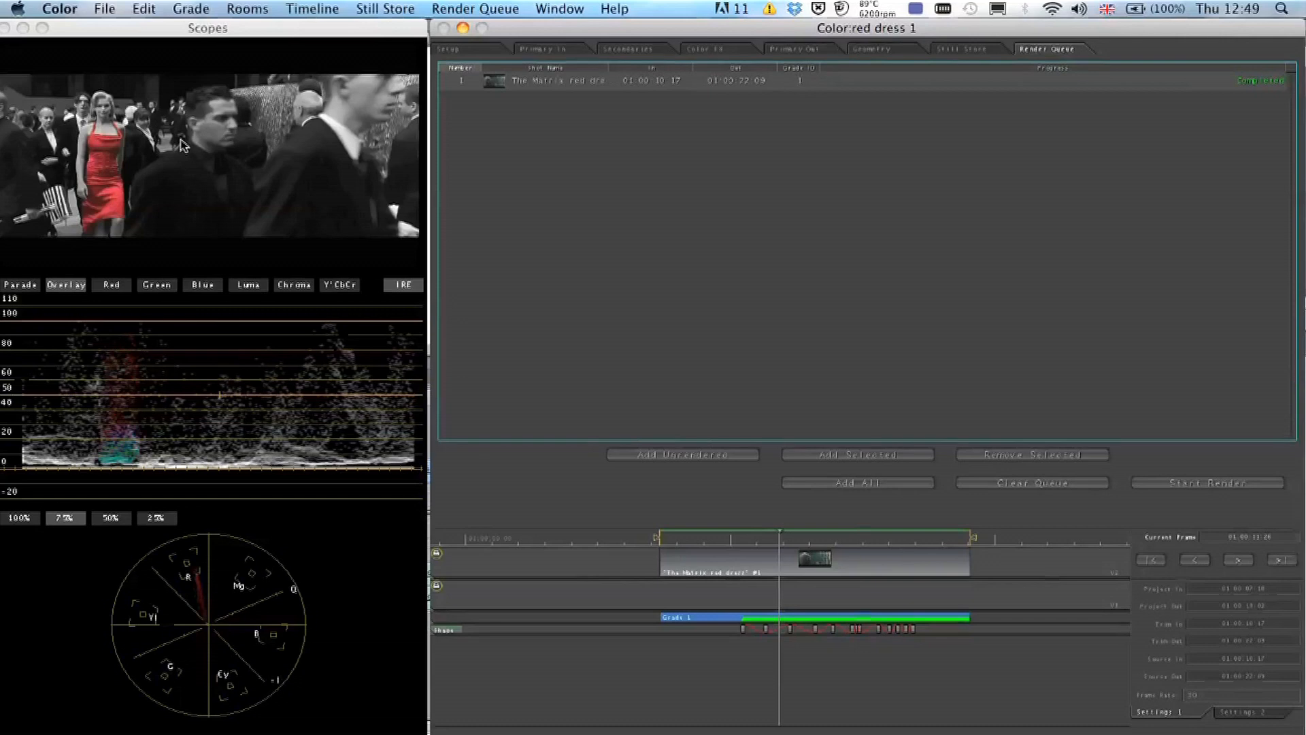
# Send the rendered project to Final Cut Pro.
pyautogui.click(104, 8)
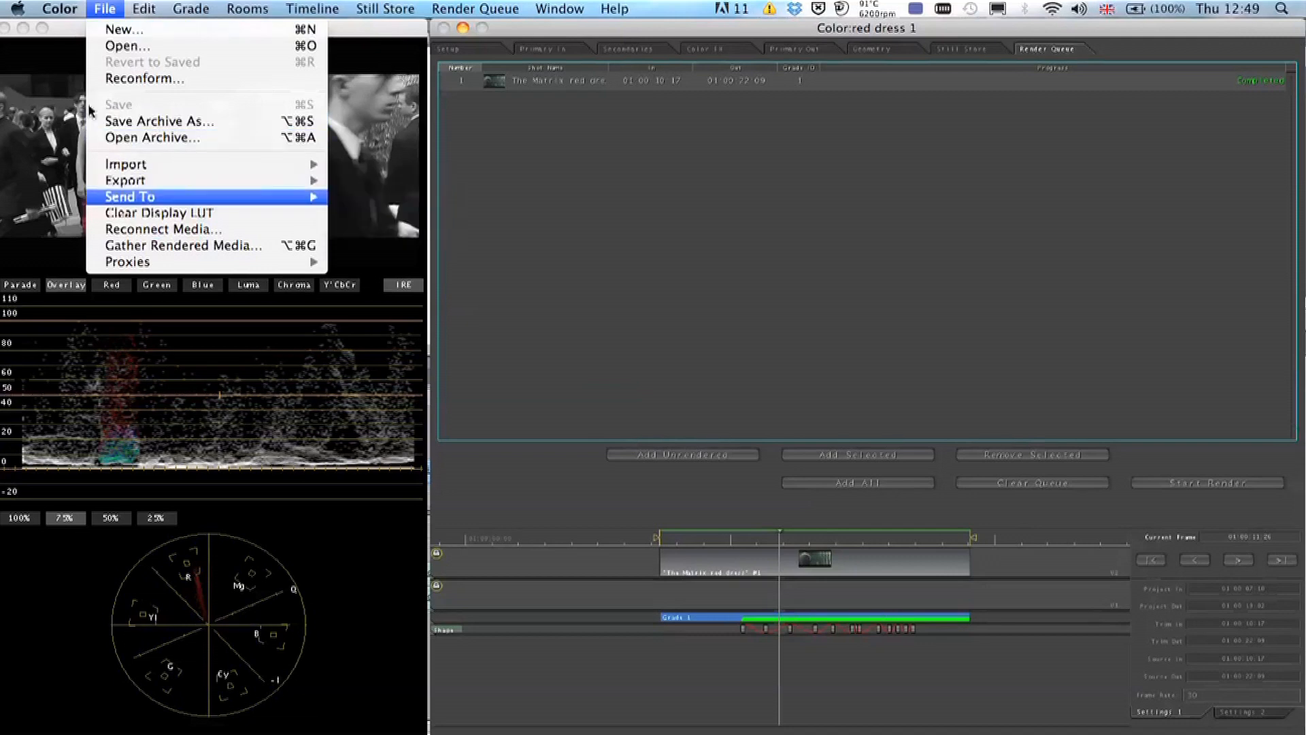
pyautogui.click(101, 8)
pyautogui.click(101, 9)
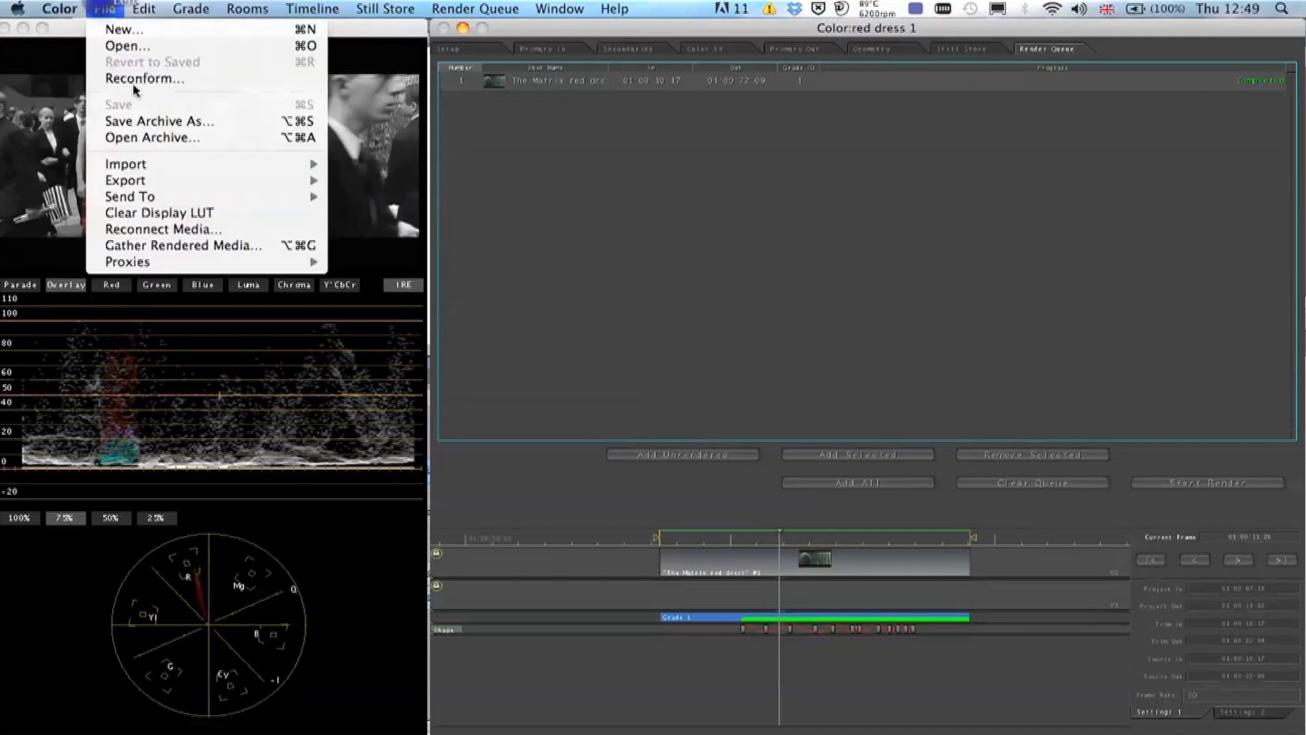
pyautogui.moveTo(254, 198)
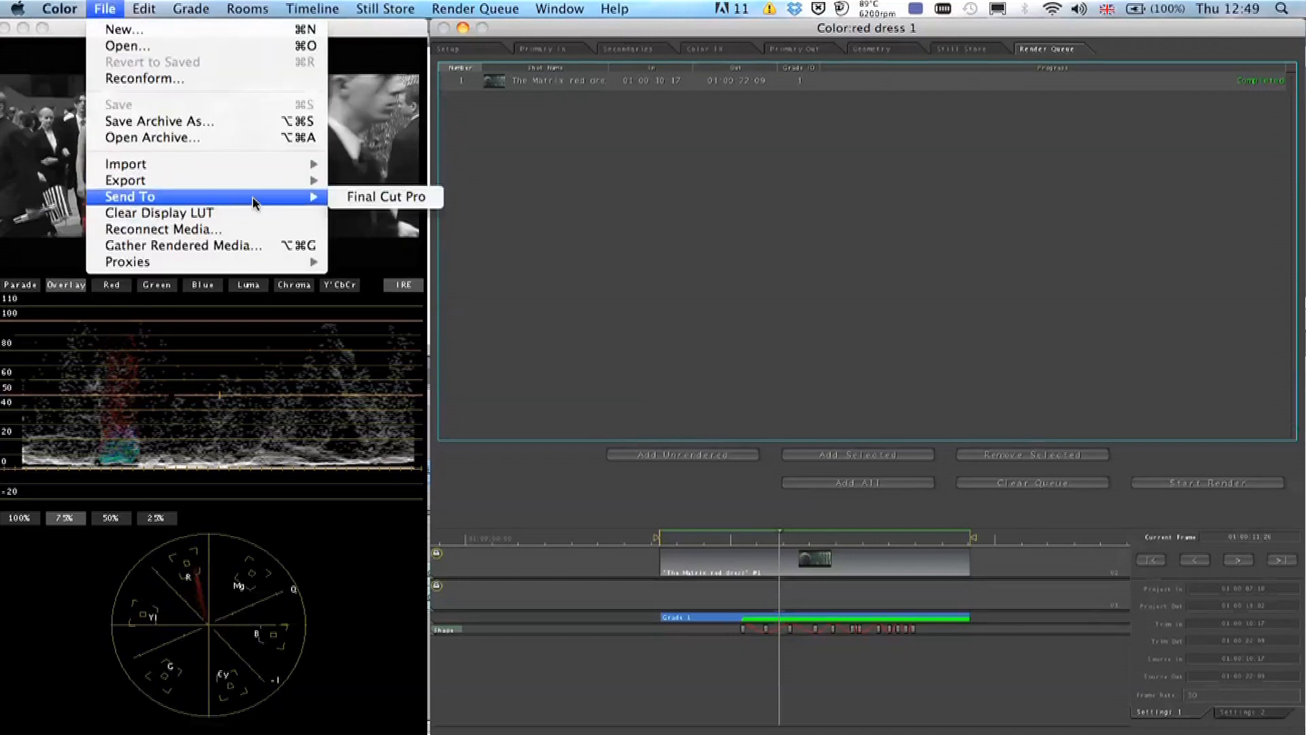
pyautogui.click(394, 197)
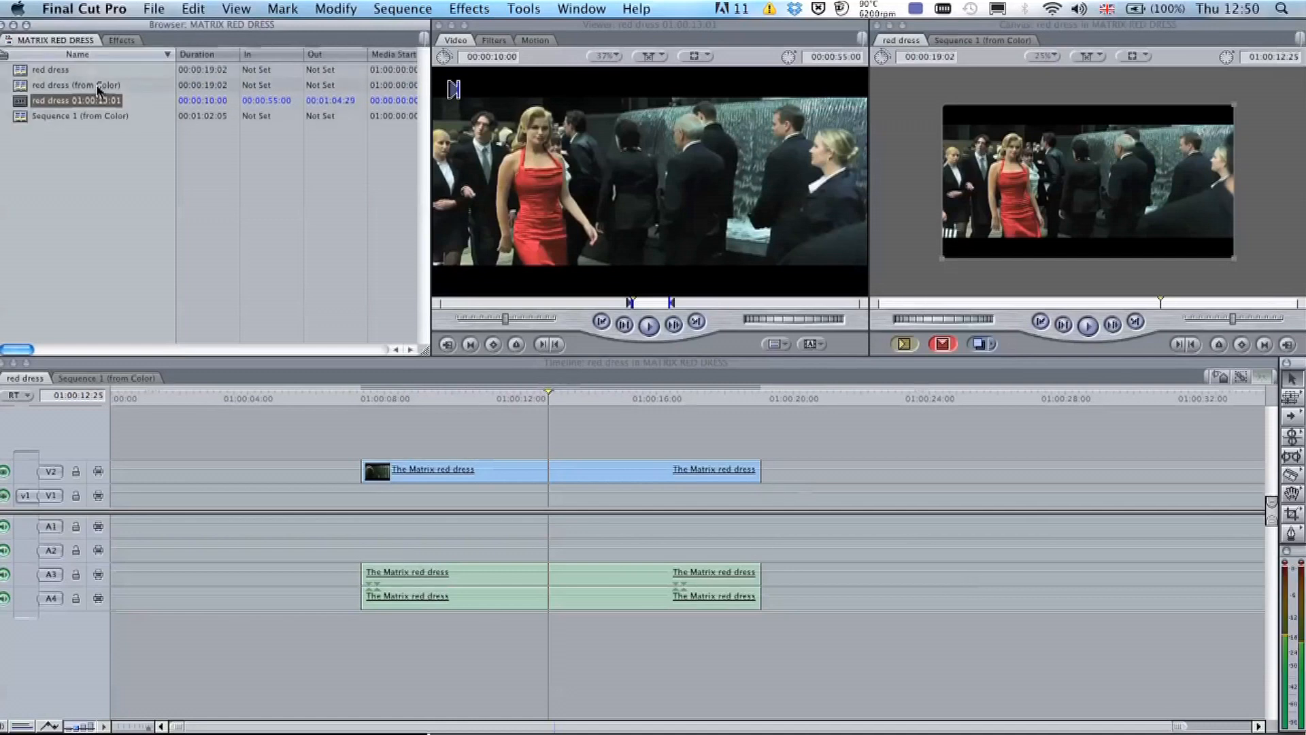
# Open the "red dress (from Color)" sequence and scrub through its clip to check the graded footage.
pyautogui.click(21, 85)
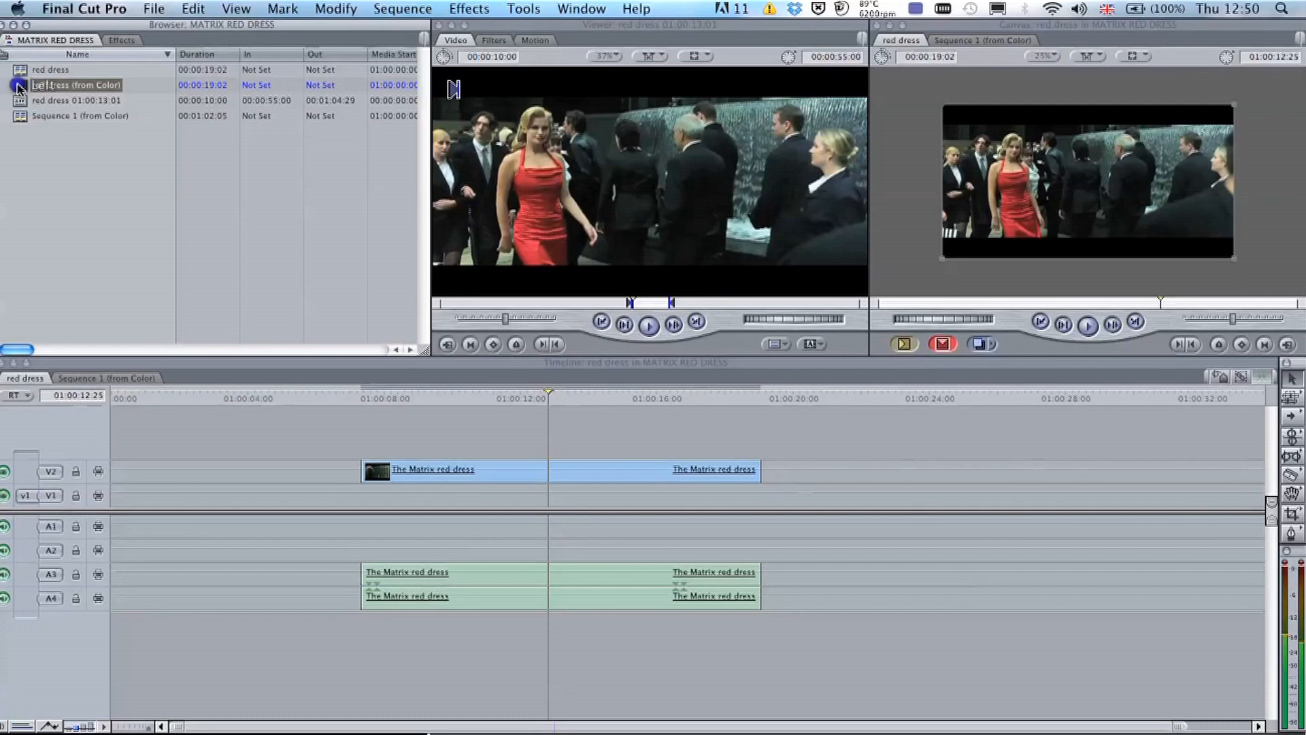
pyautogui.doubleClick(19, 85)
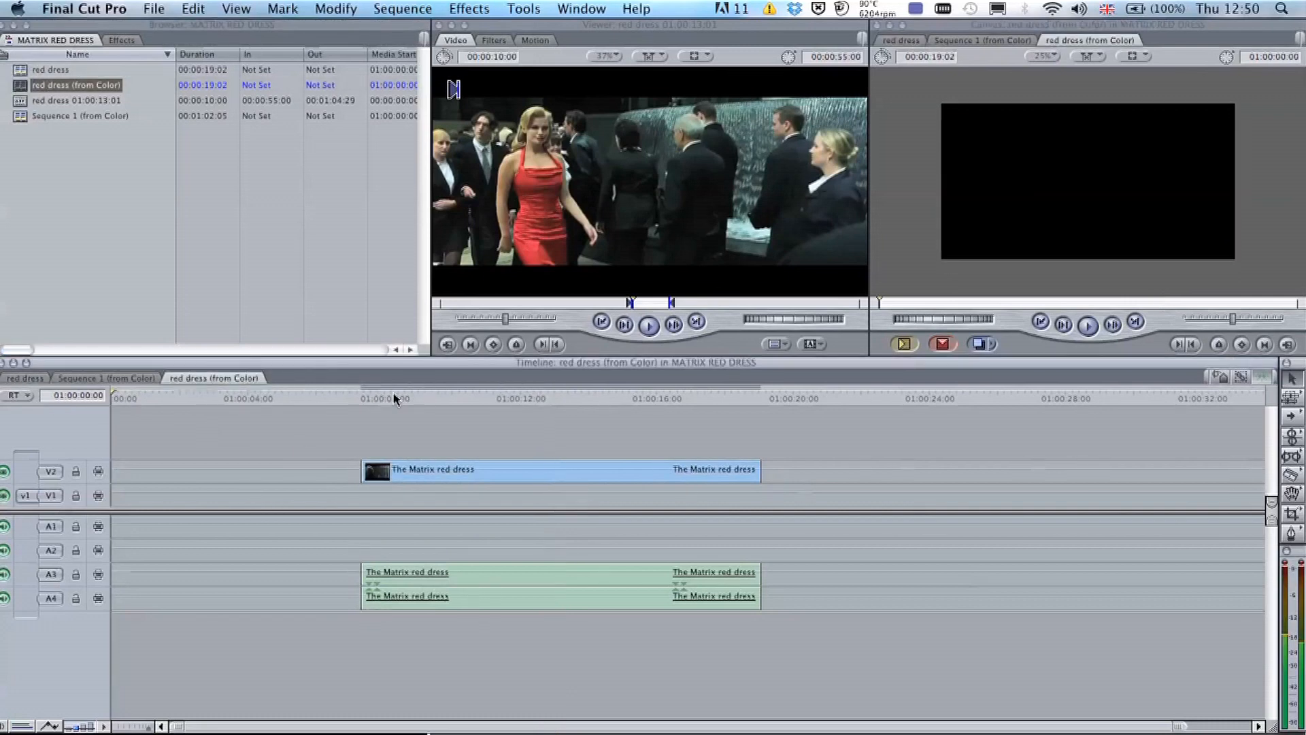
pyautogui.click(544, 400)
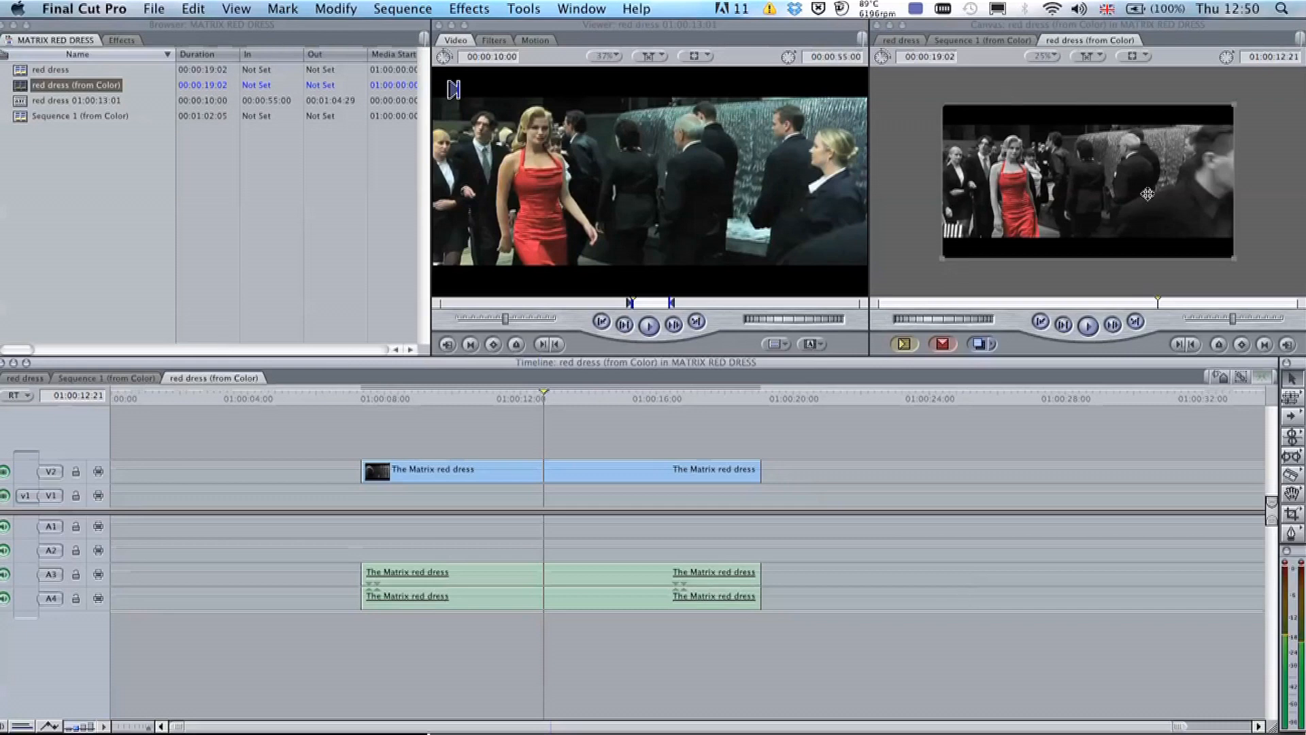
pyautogui.moveTo(548, 398)
pyautogui.mouseDown()
pyautogui.moveTo(487, 398)
pyautogui.moveTo(571, 399)
pyautogui.mouseUp()
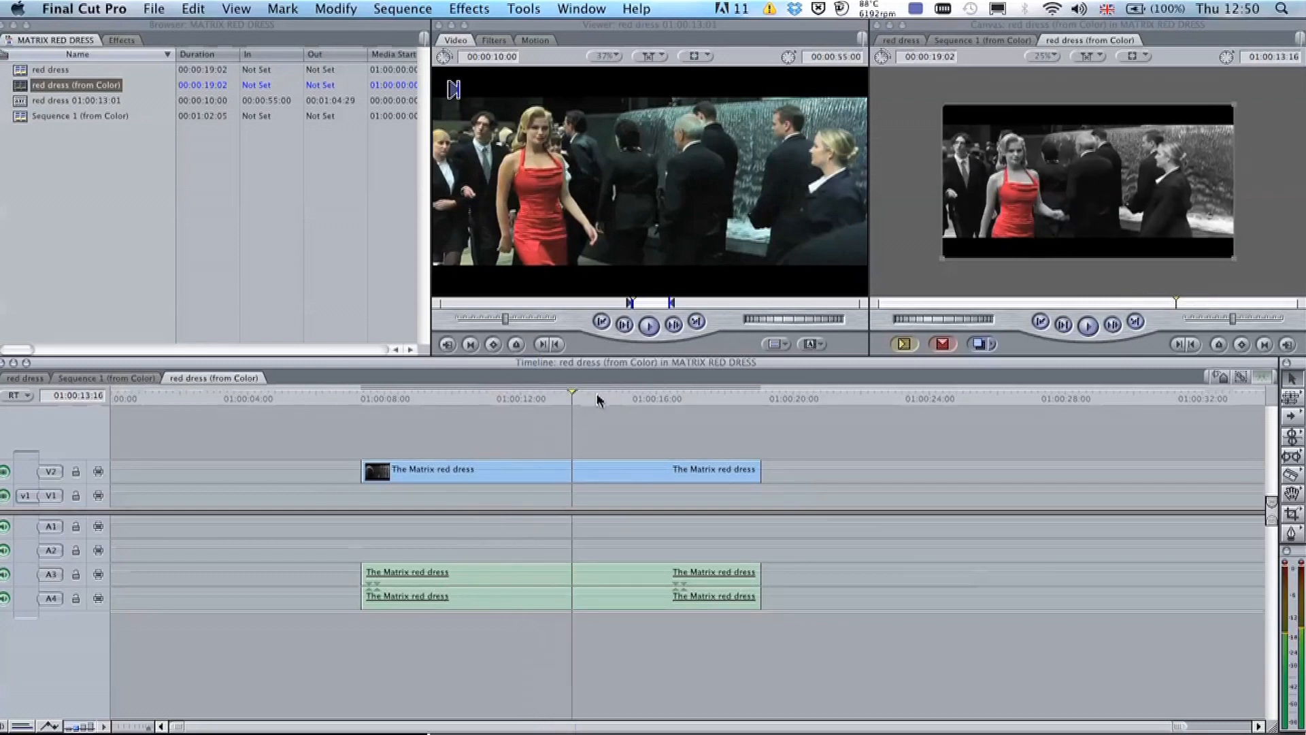
pyautogui.click(630, 397)
pyautogui.moveTo(631, 398); pyautogui.dragTo(525, 399)
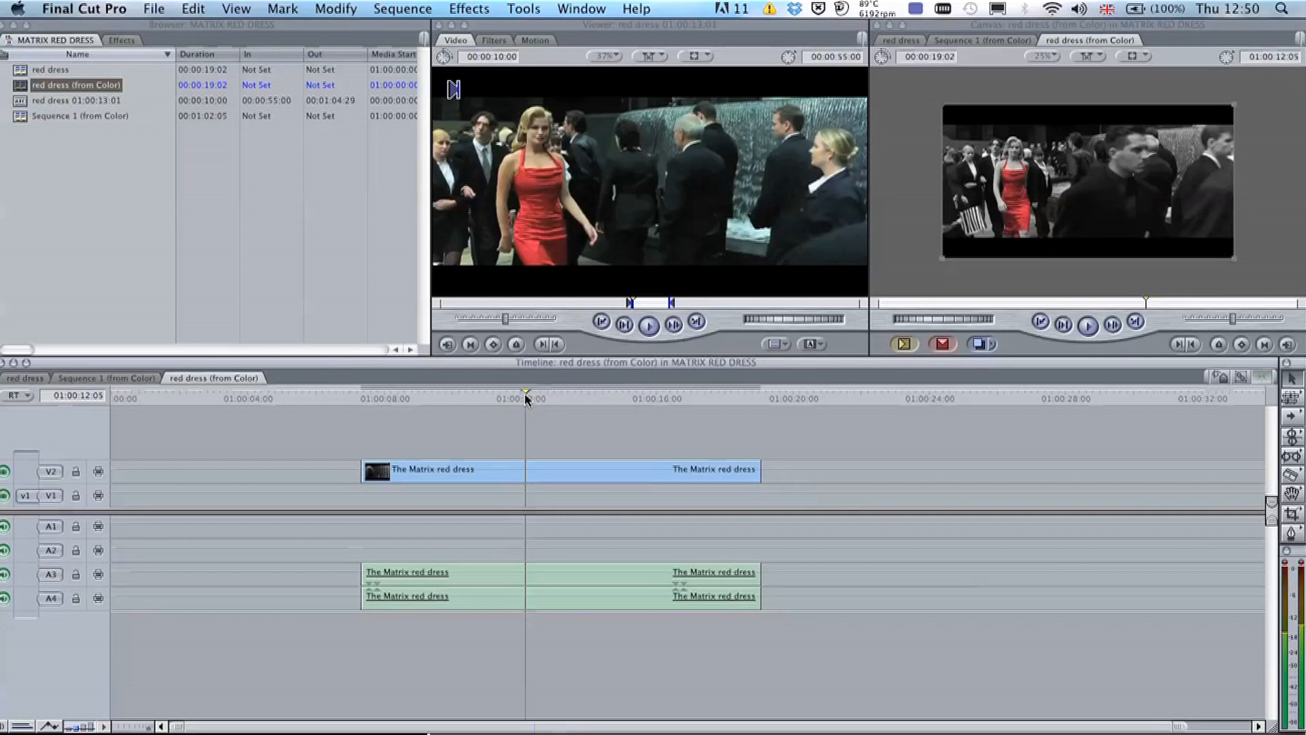